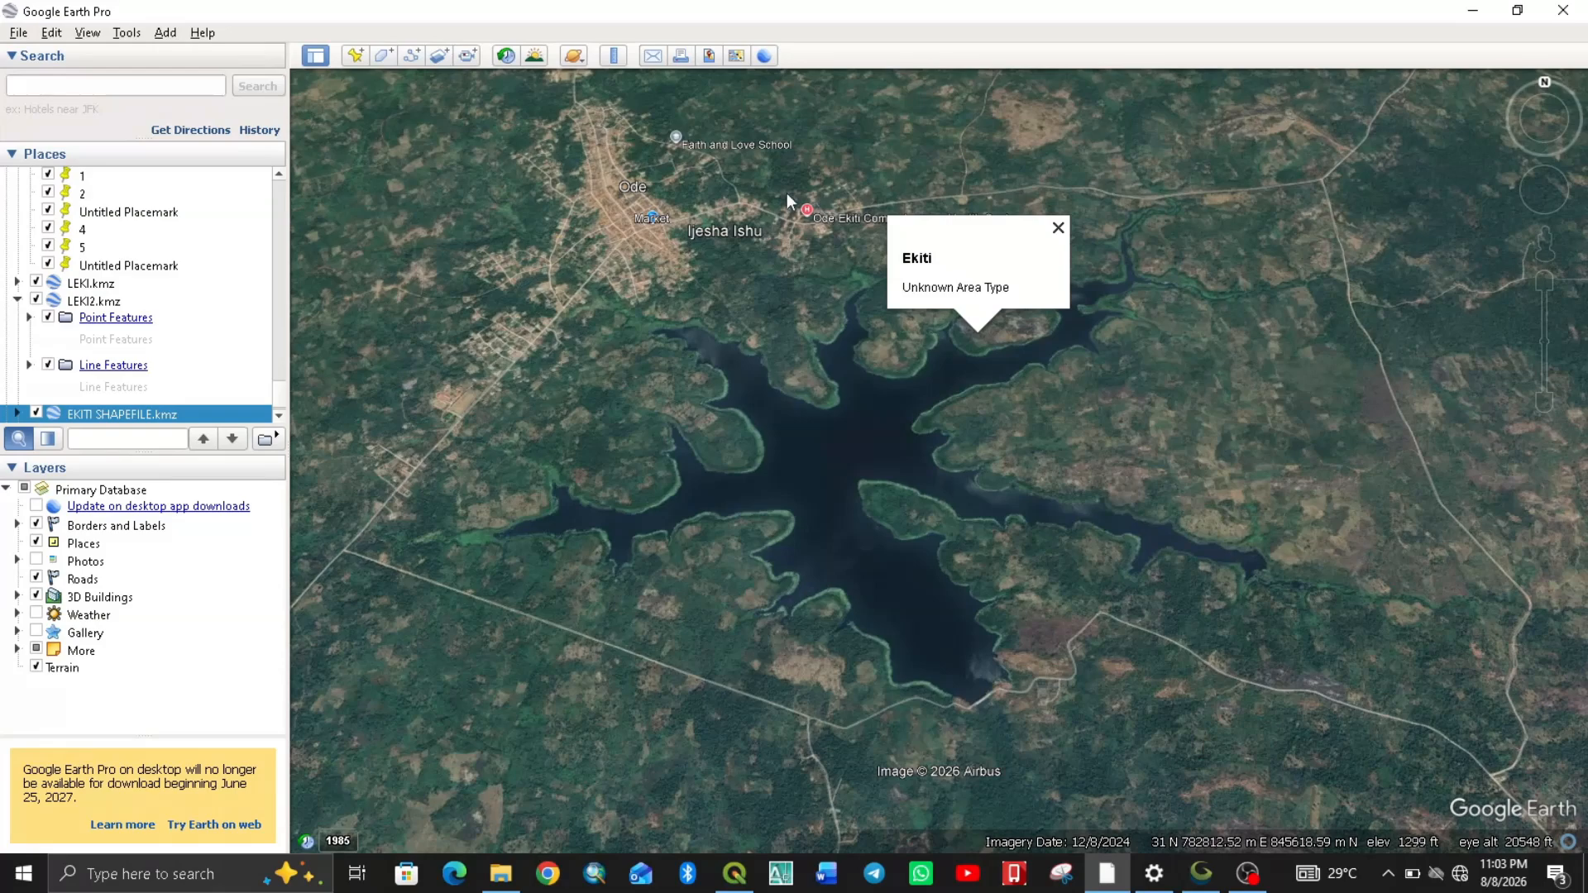
Close the Ekiti info balloon, inspect the star-shaped reservoir south-east of Ode and dismiss the connection notice.
click(1058, 227)
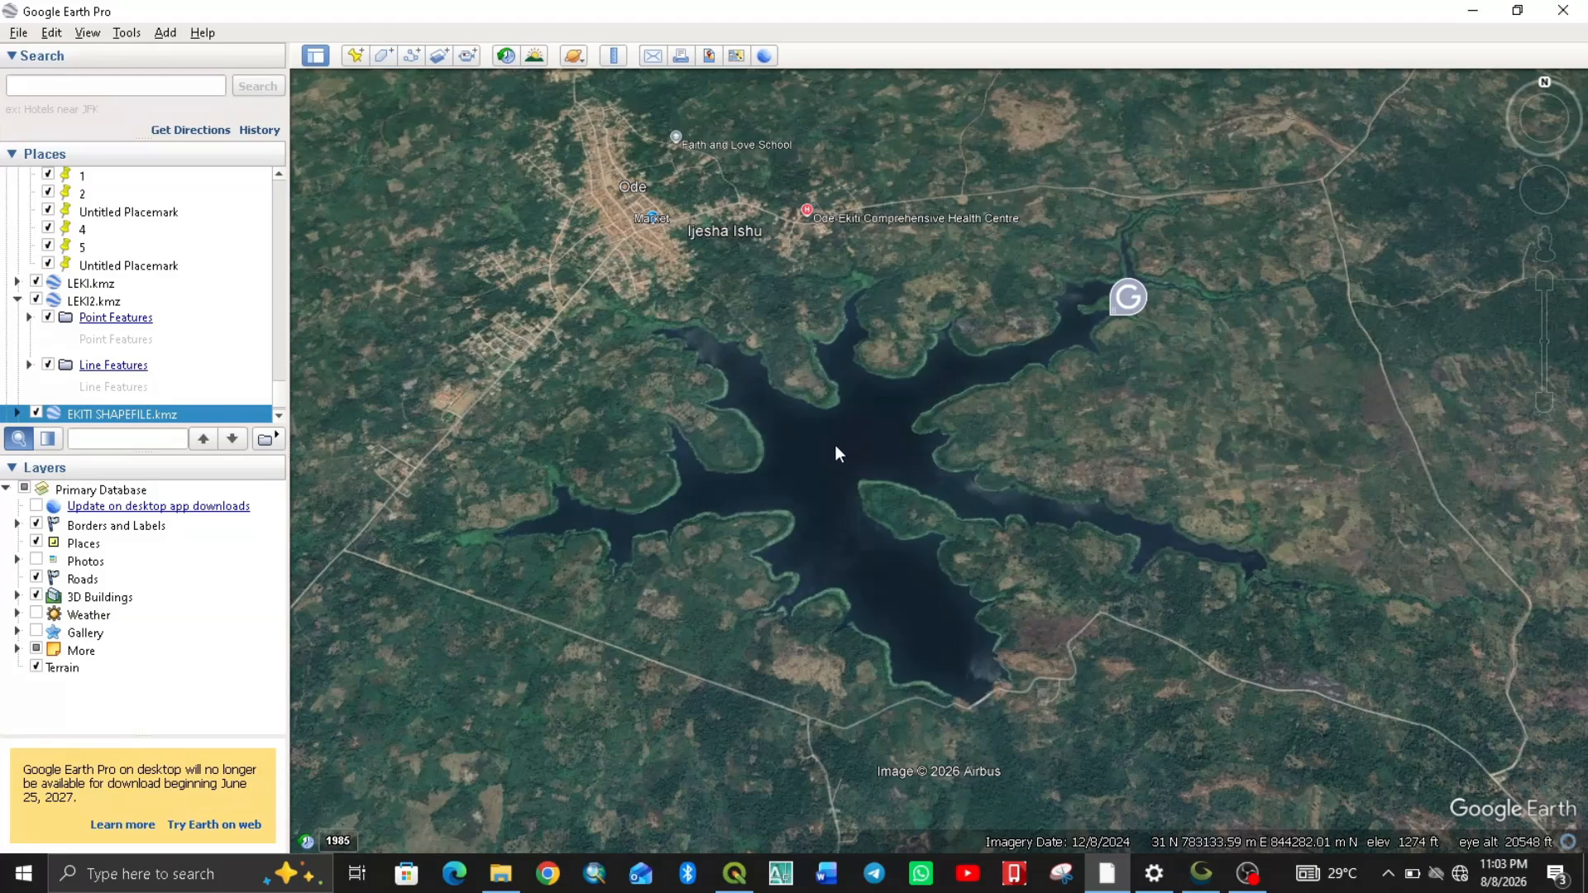
scroll(761, 492, up, 2)
scroll(485, 529, up, 3)
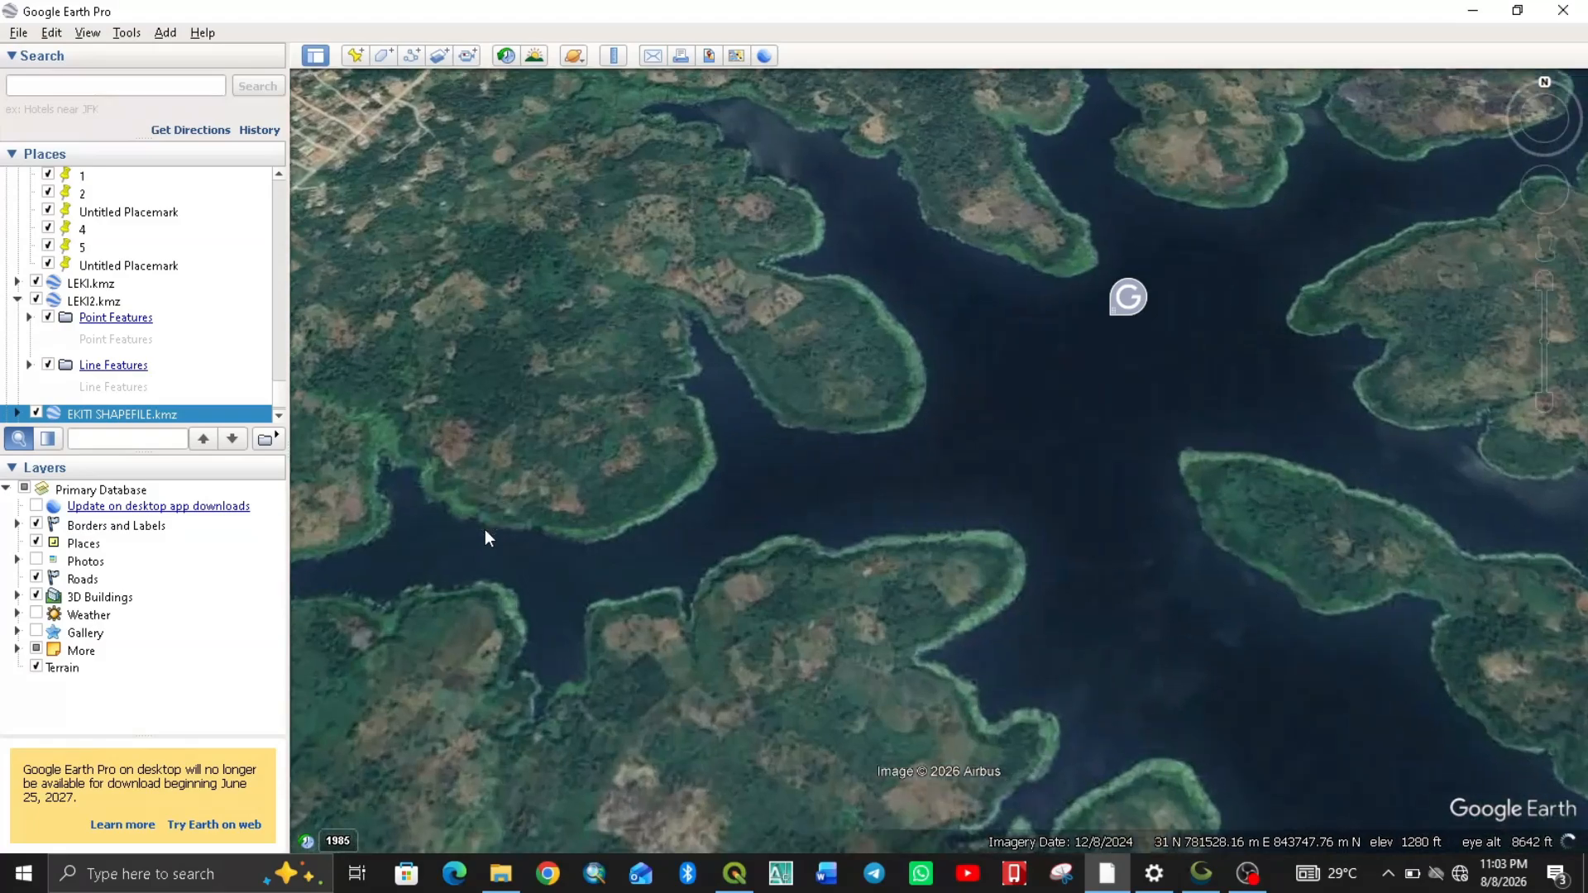
scroll(538, 536, down, 3)
scroll(603, 540, up, 2)
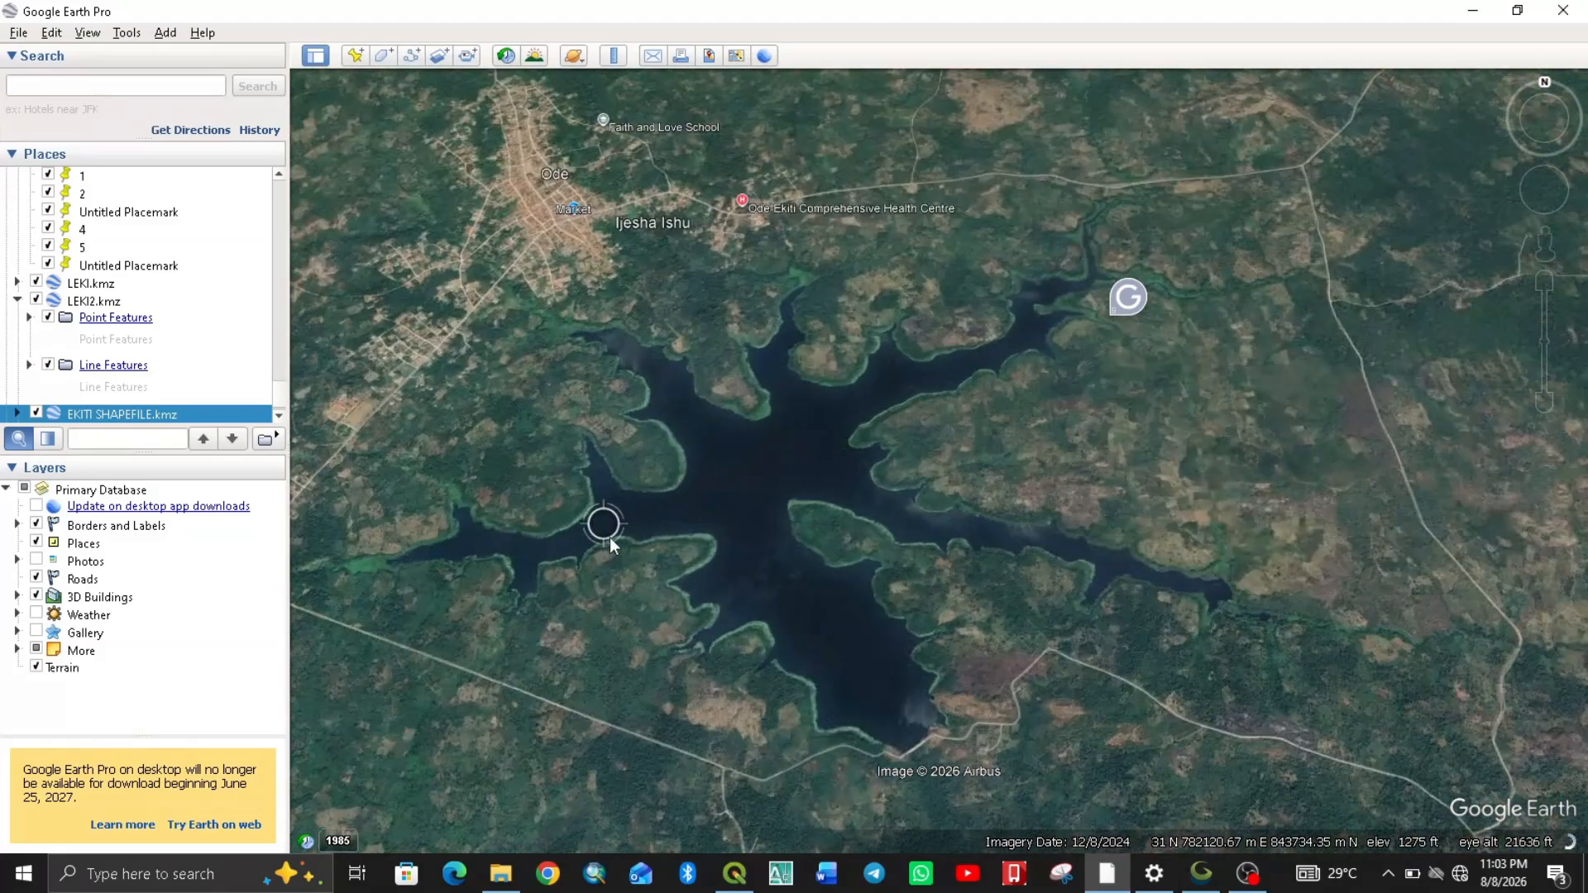
scroll(619, 538, down, 2)
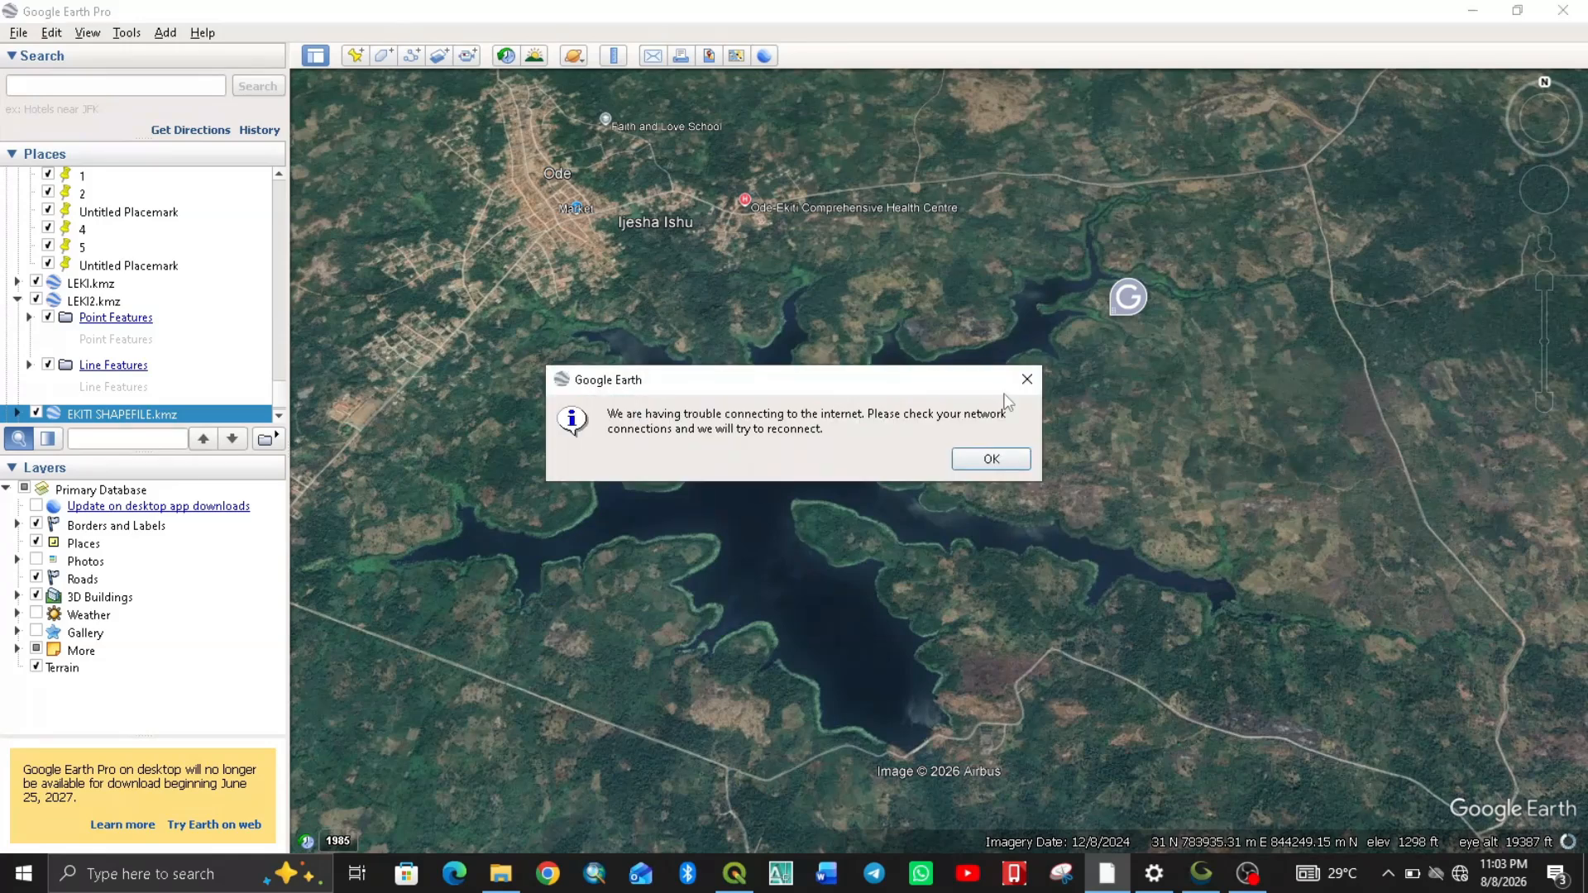
click(1027, 379)
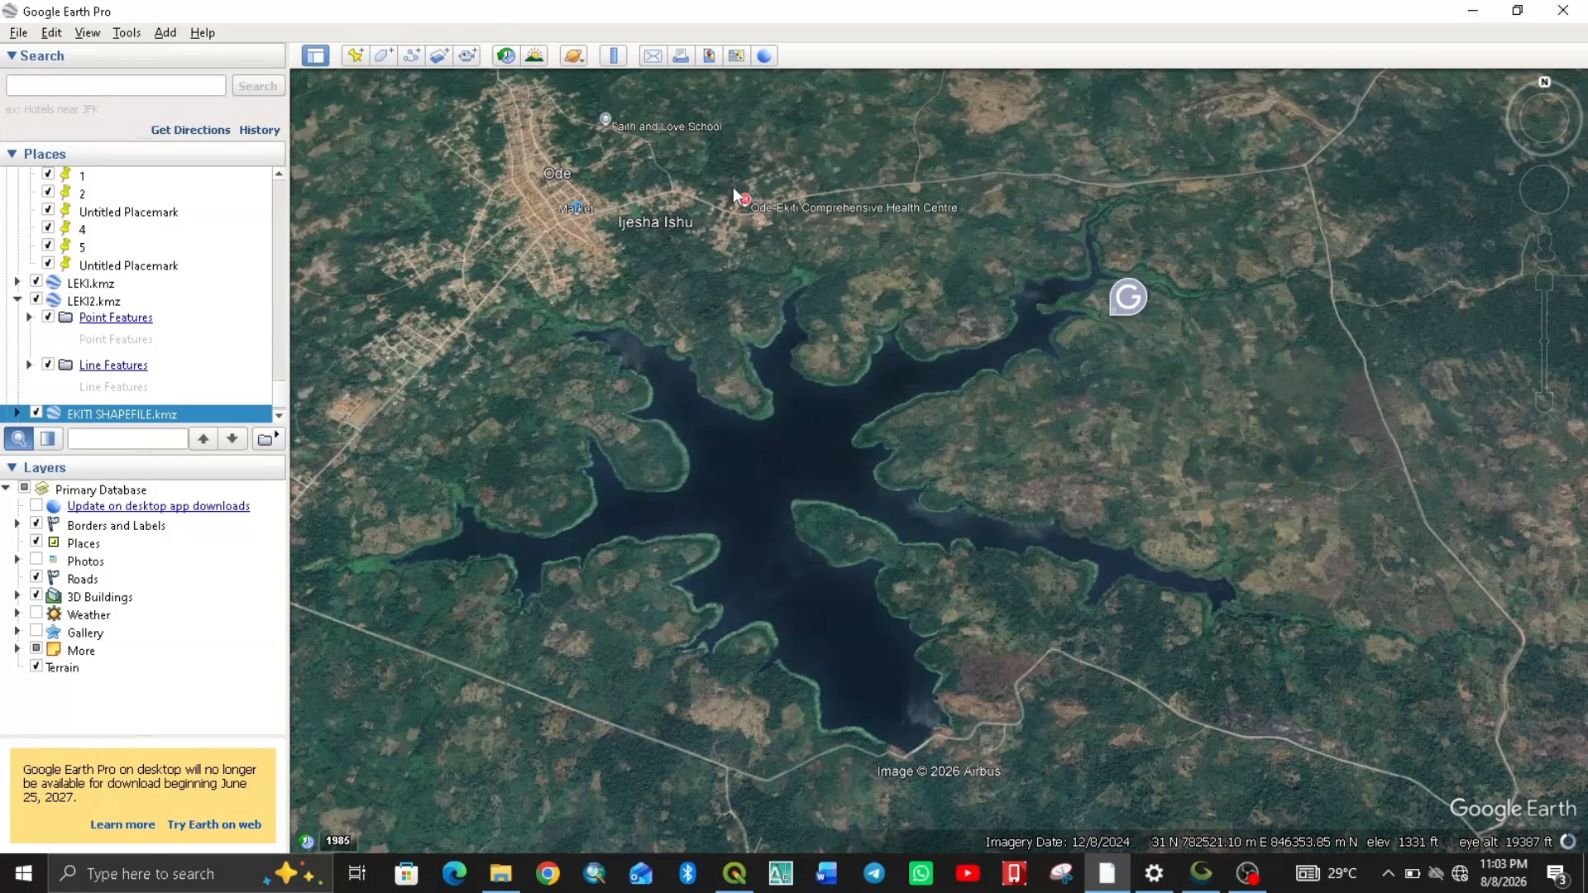
Create a new path named DAM SHP and save it without placing any points.
click(411, 58)
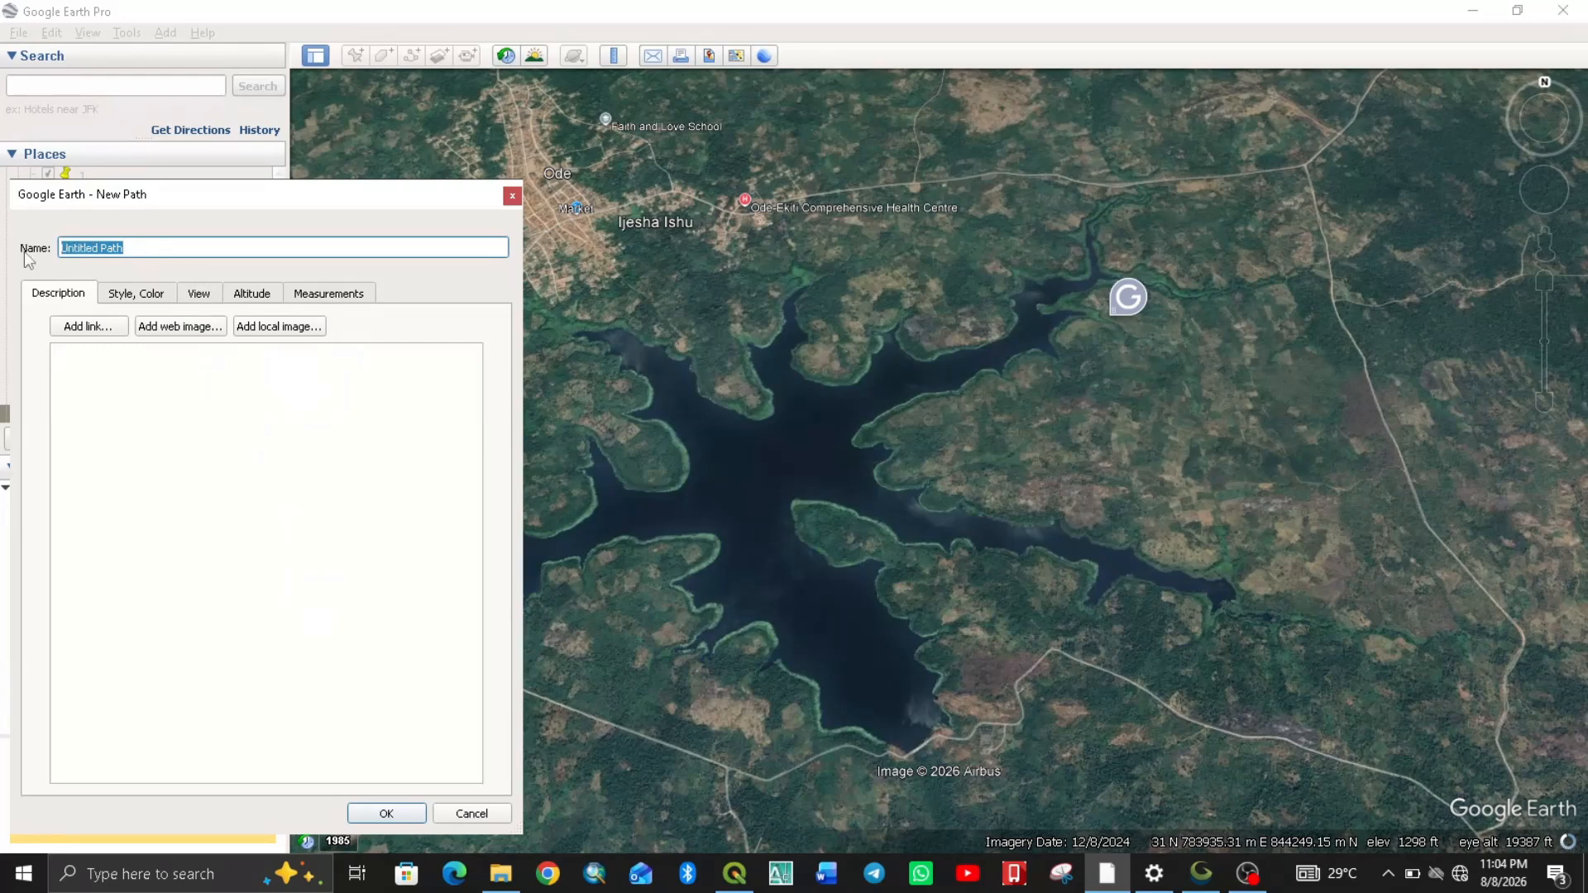
text(DAM SHP)
click(394, 817)
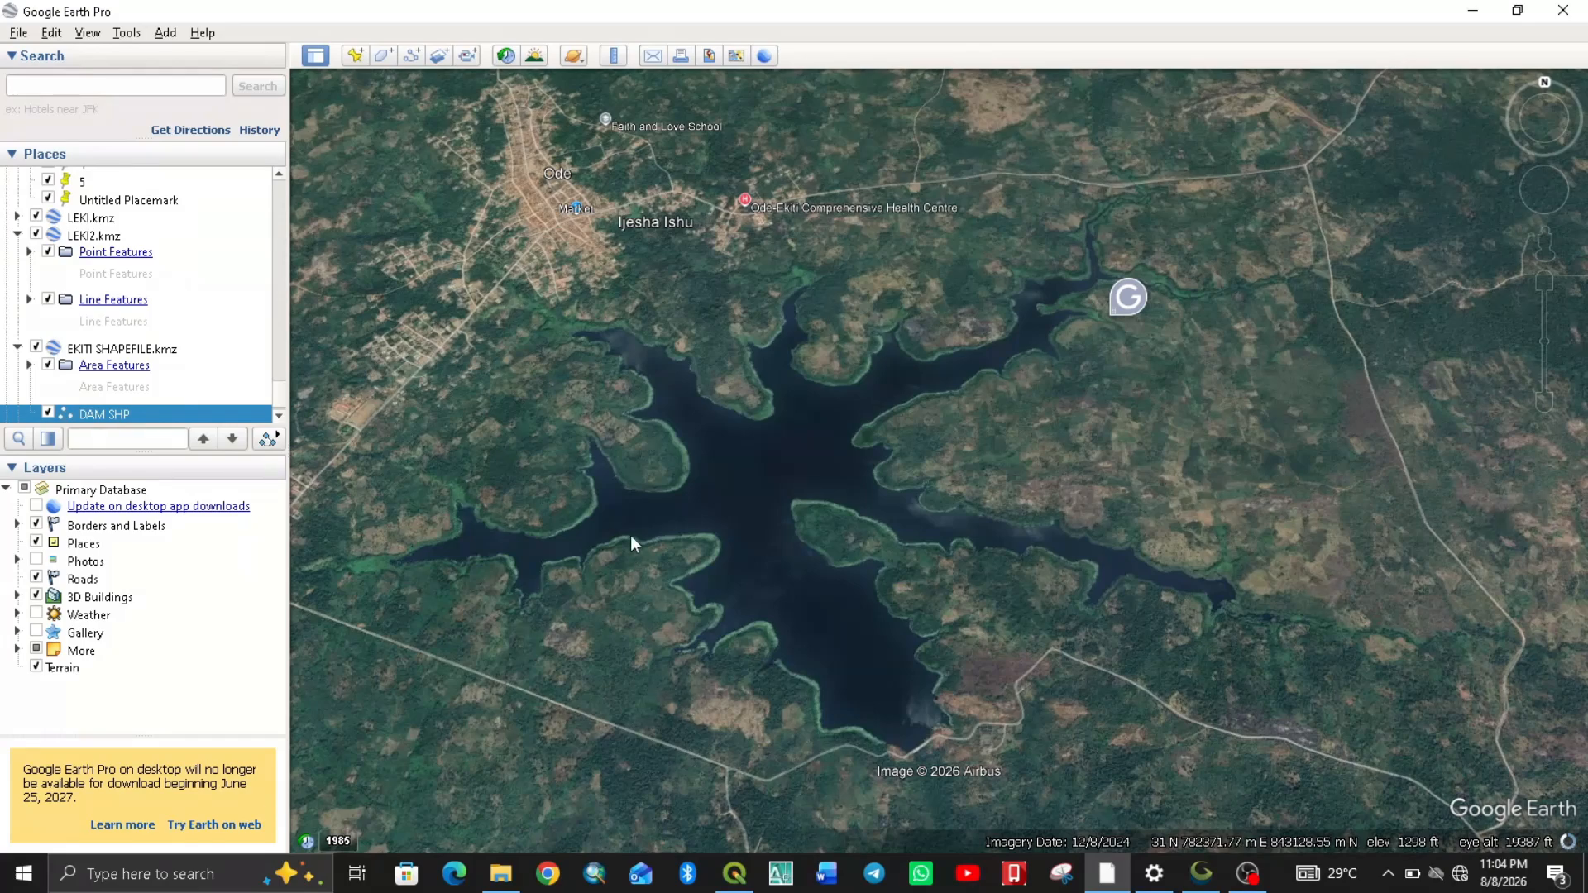
Start another path named DAM SHP and trace the reservoir's shore northwest from its southern tip with single points.
click(412, 55)
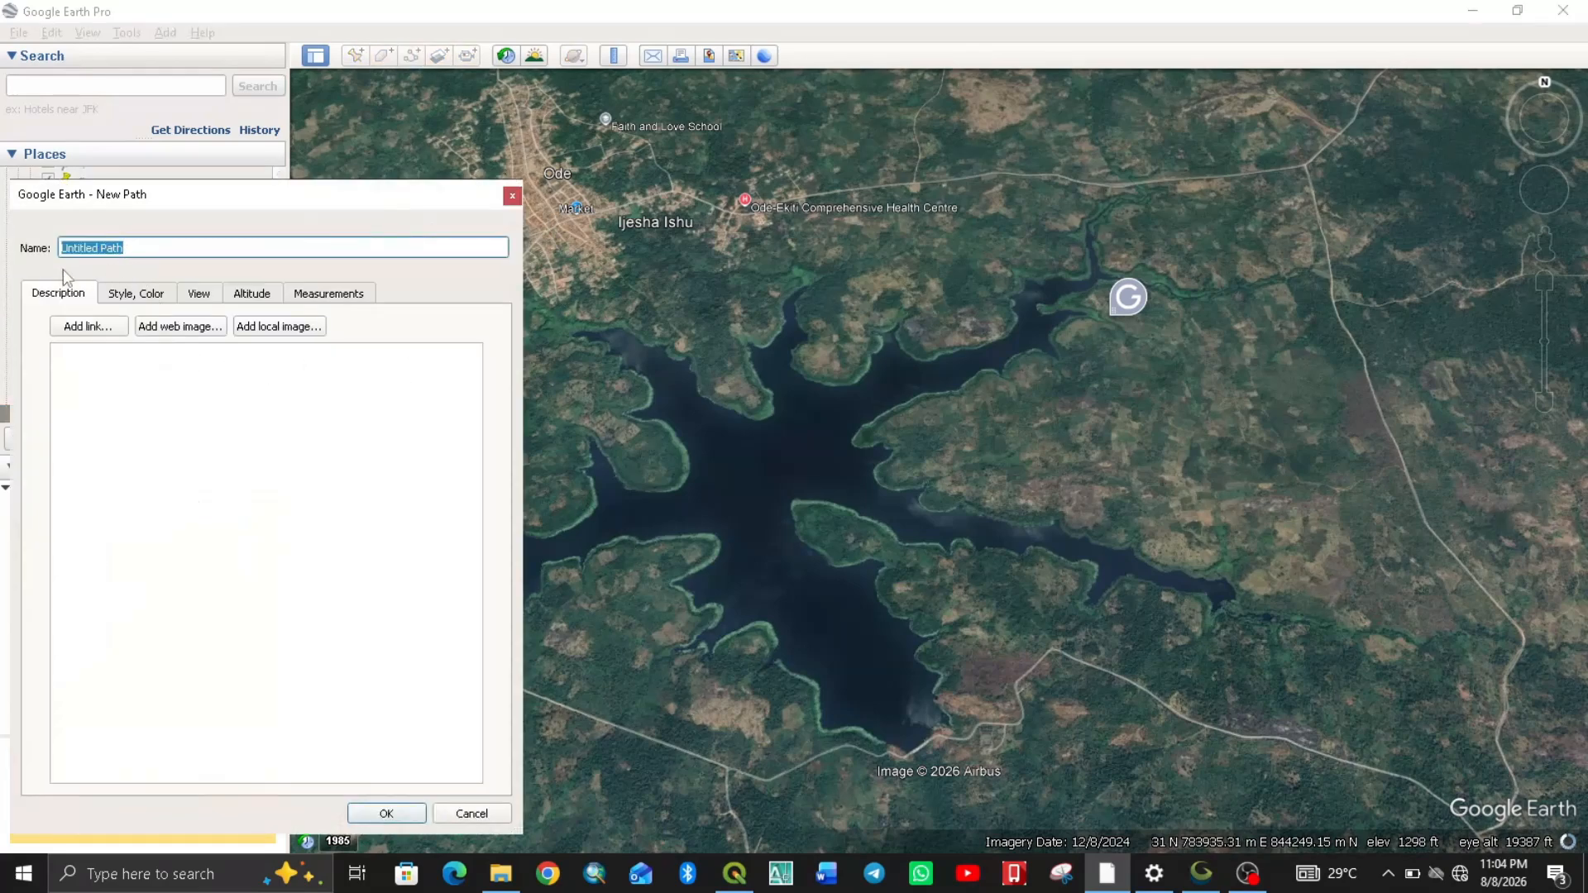
text(DAM SHP)
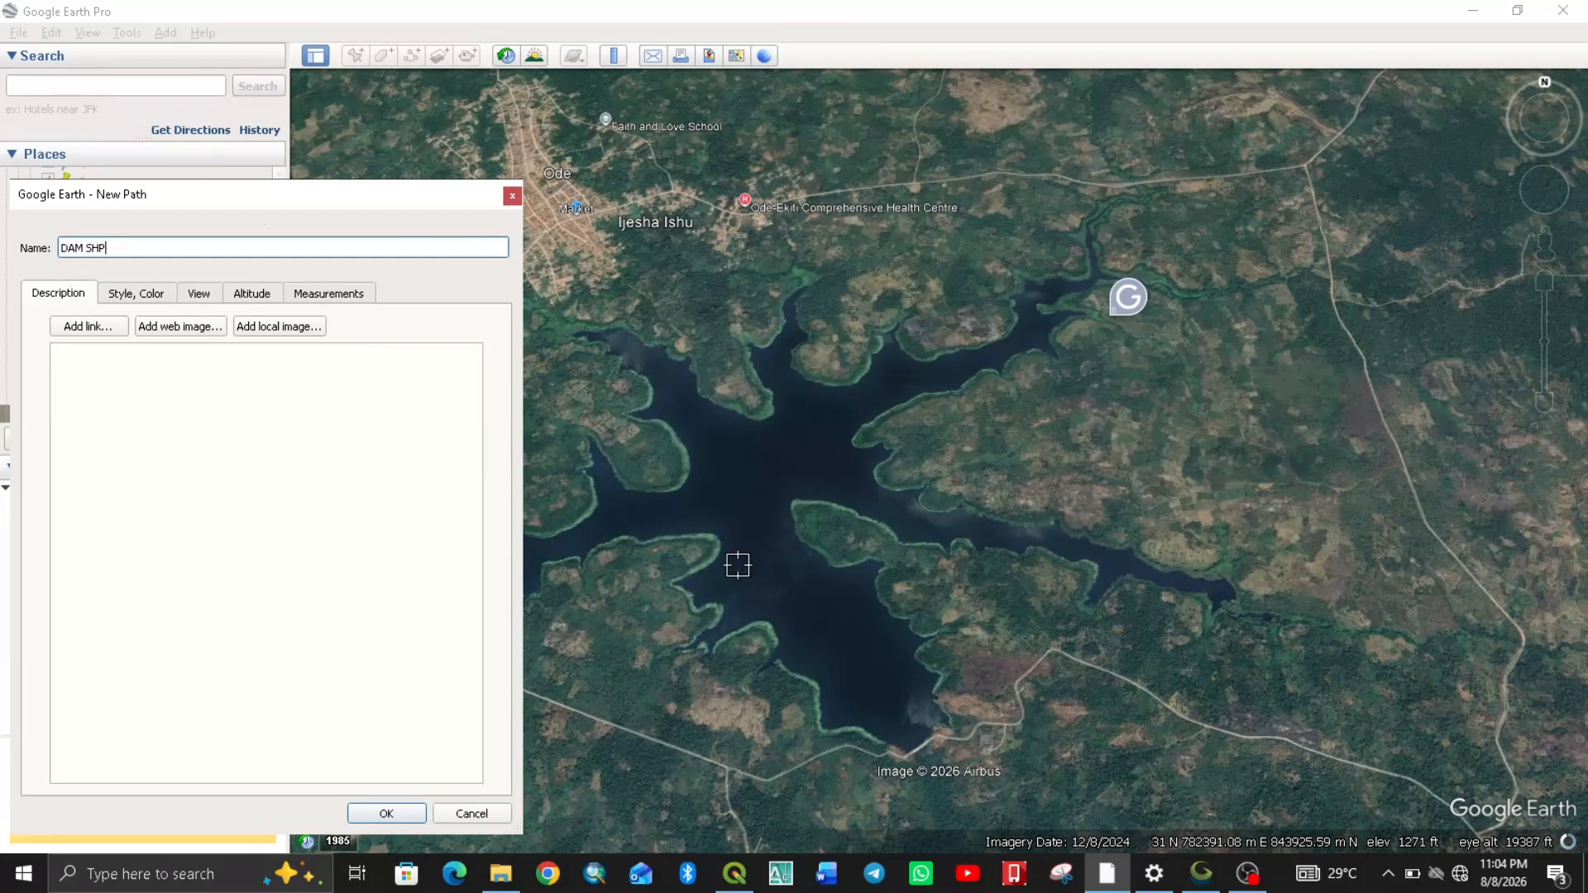
scroll(918, 481, down, 2)
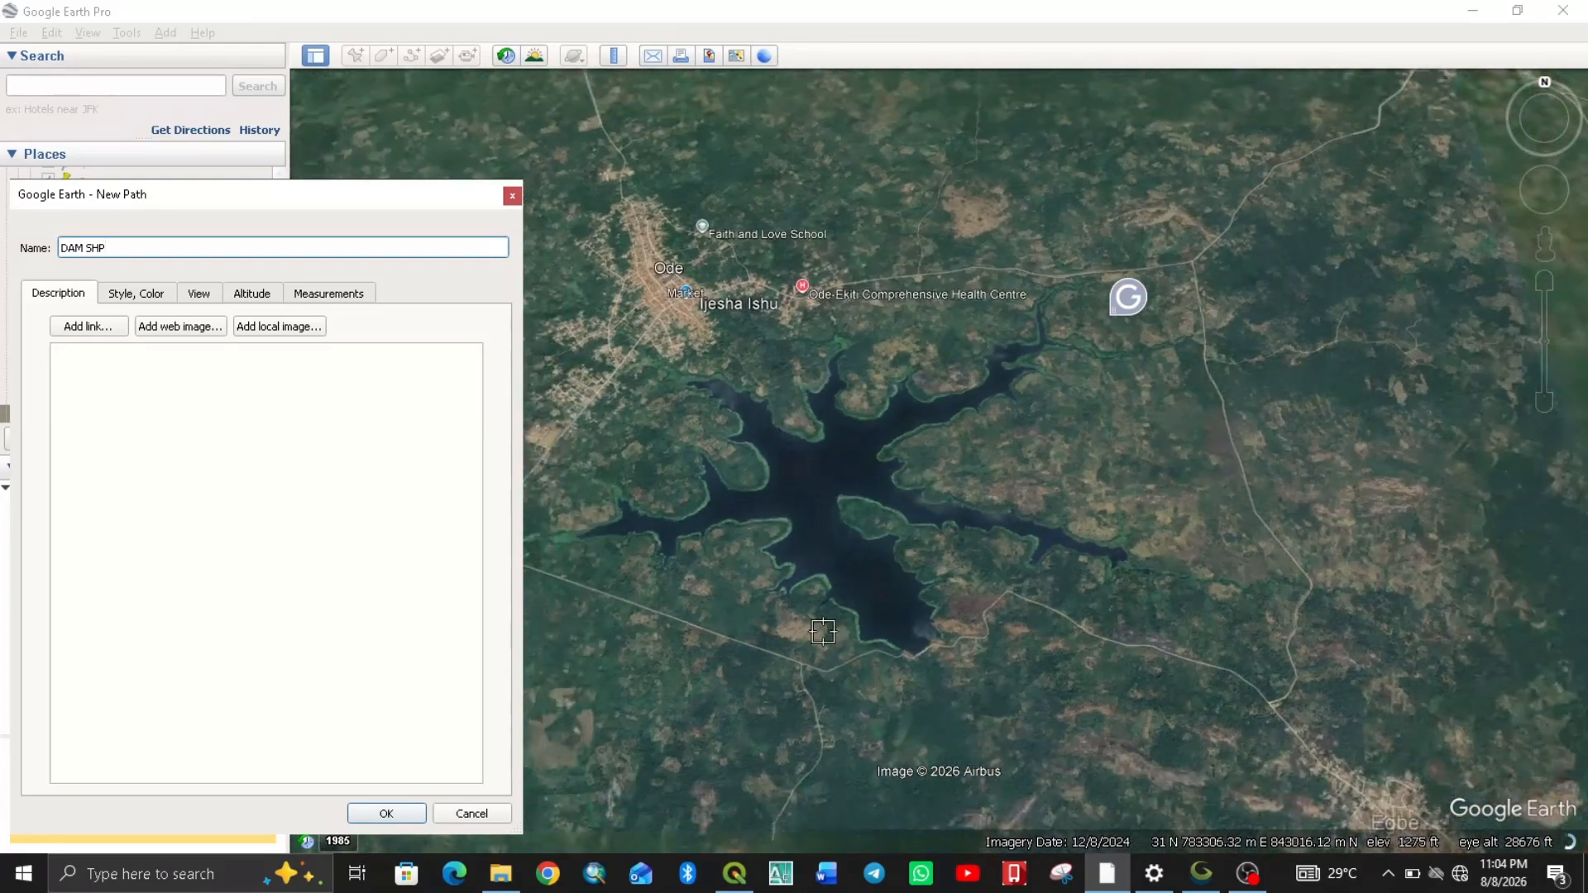
scroll(842, 630, up, 2)
scroll(896, 663, up, 2)
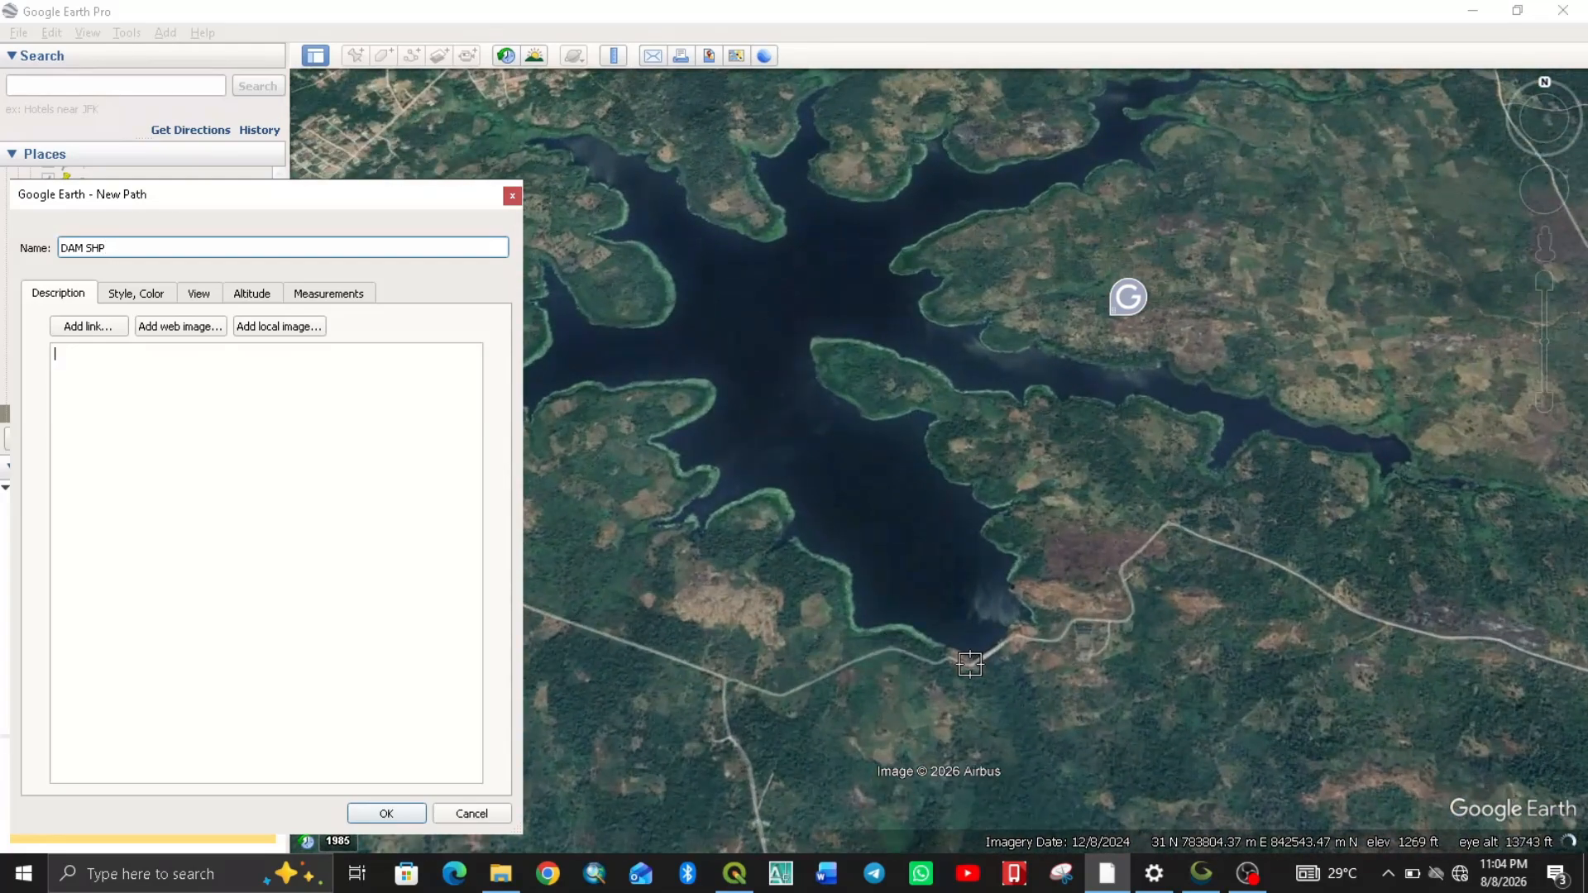
click(971, 664)
click(932, 642)
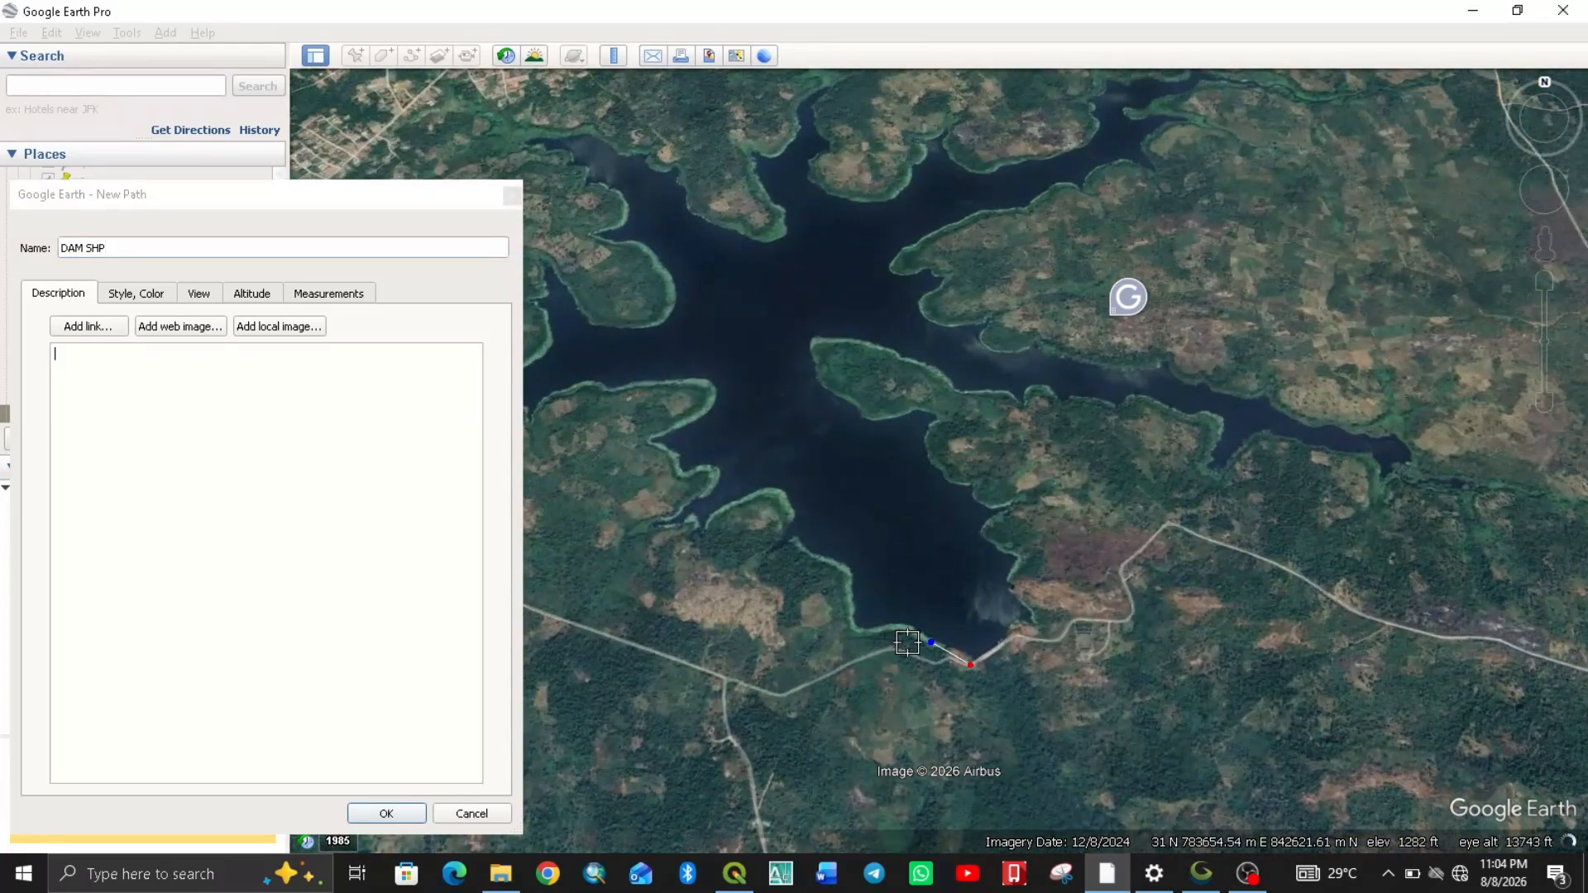
click(901, 626)
click(856, 636)
click(847, 578)
click(788, 546)
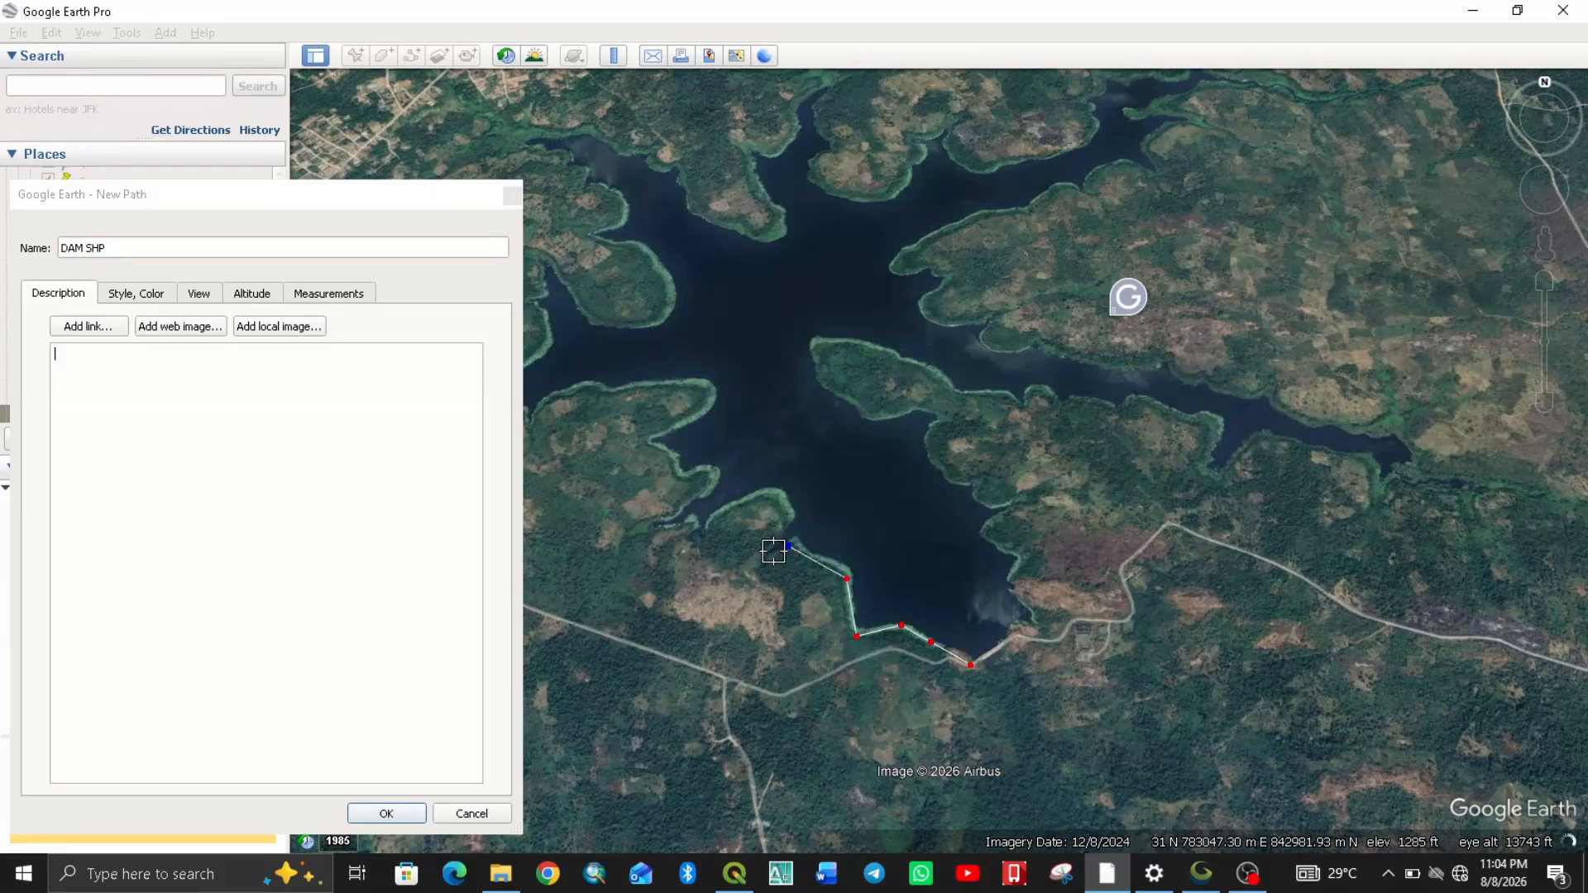
Extend the path with points around the small inlet and the rounded headland on the reservoir's southwest shore.
click(762, 561)
click(784, 512)
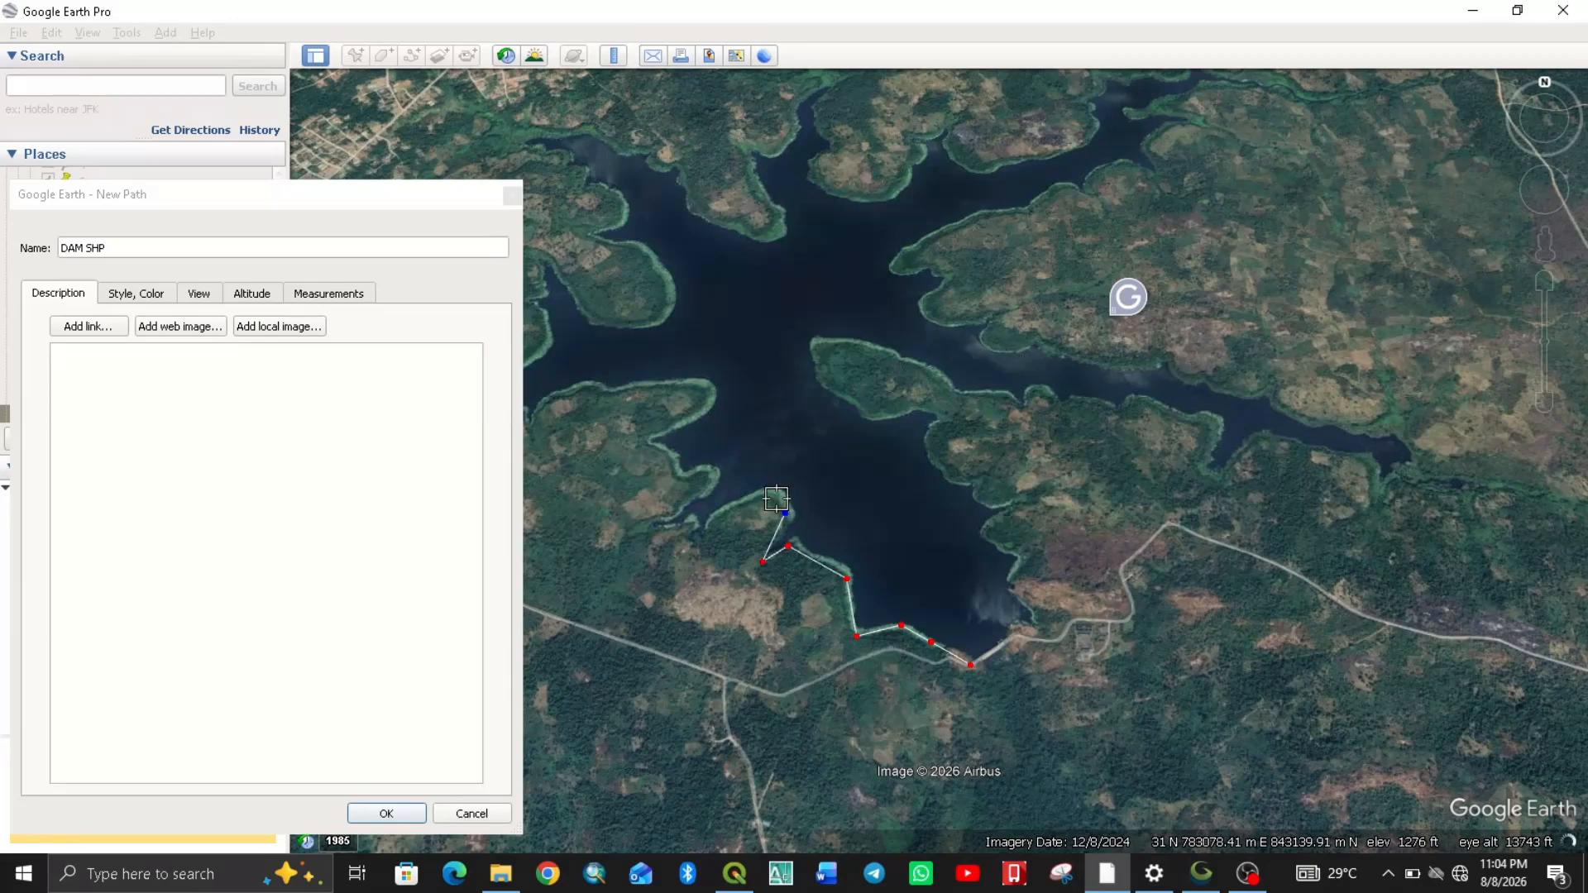
click(768, 495)
drag(767, 497, 775, 492)
click(750, 497)
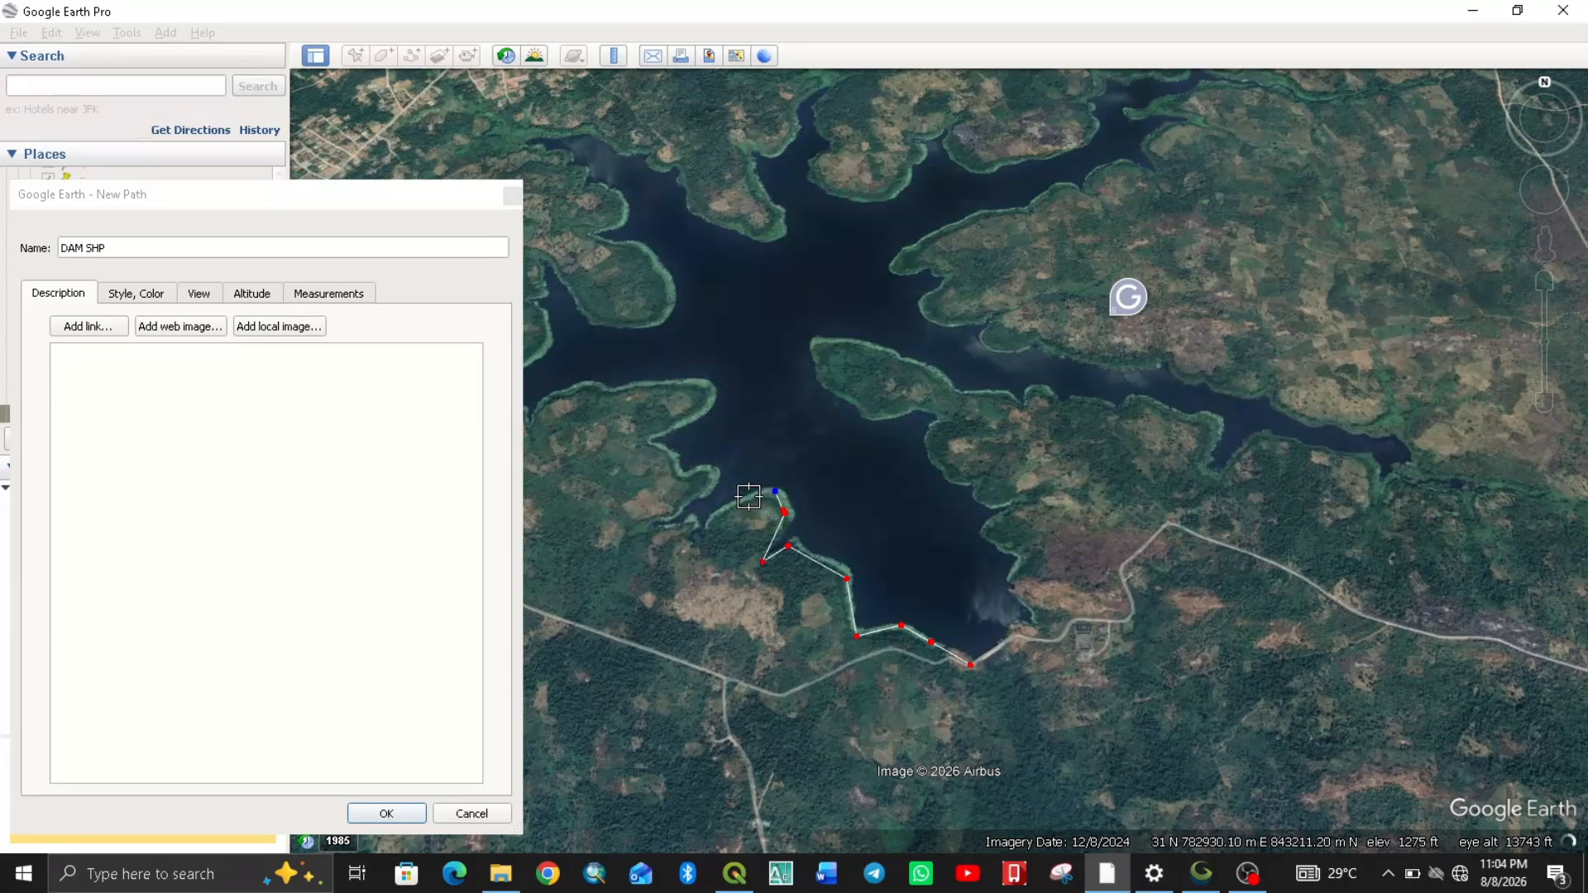
click(718, 518)
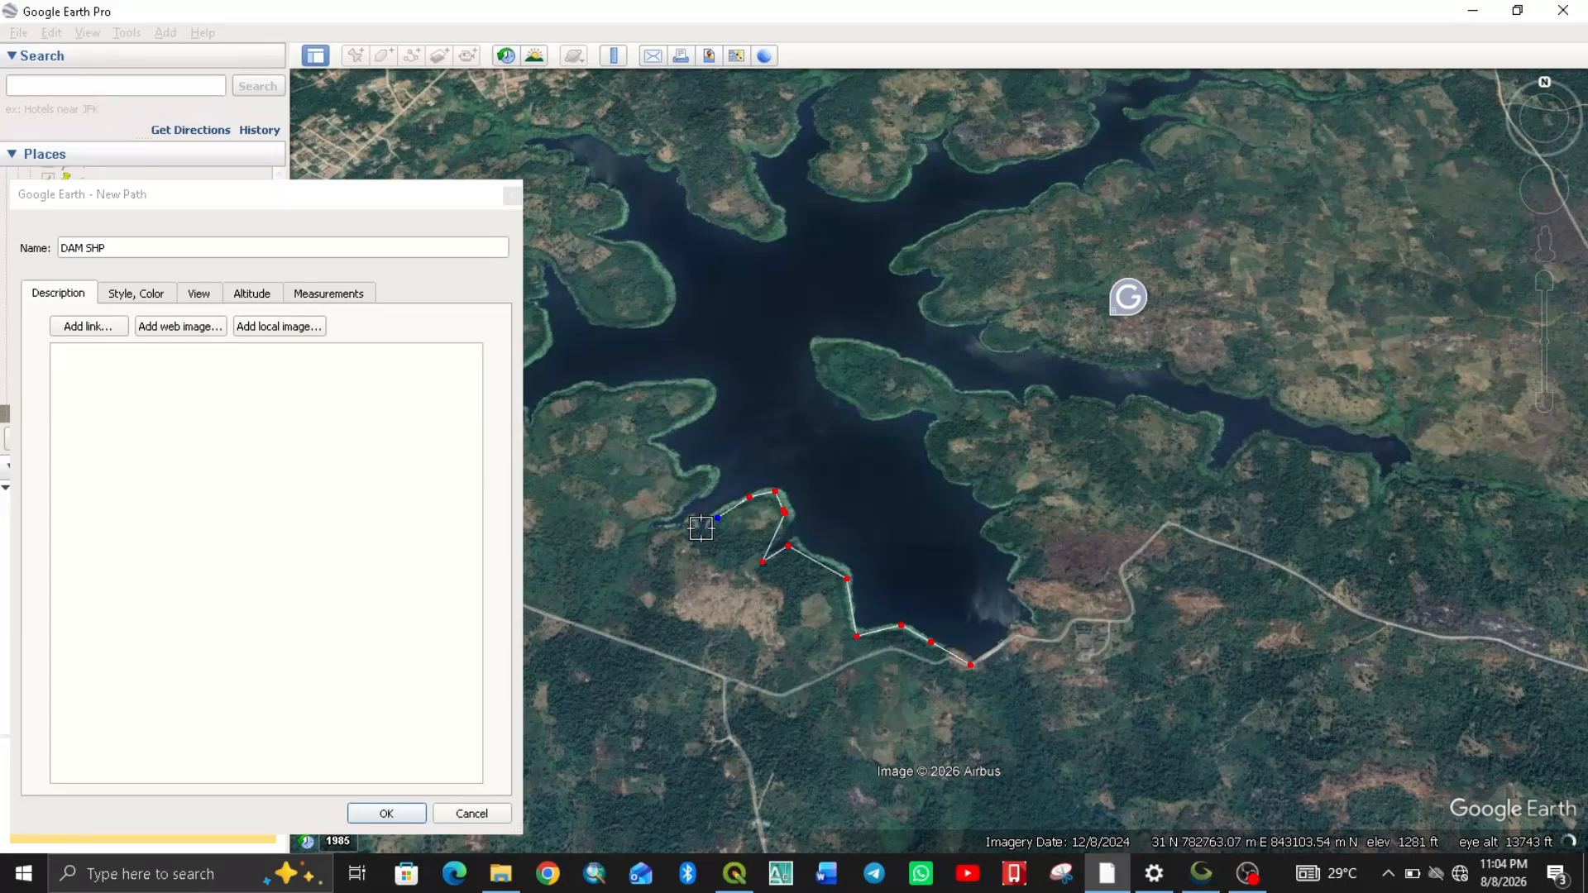
Trace the winding southwest shoreline freehand around the next headland to the southern shore of the western arm.
scroll(795, 488, down, 1)
scroll(842, 496, down, 3)
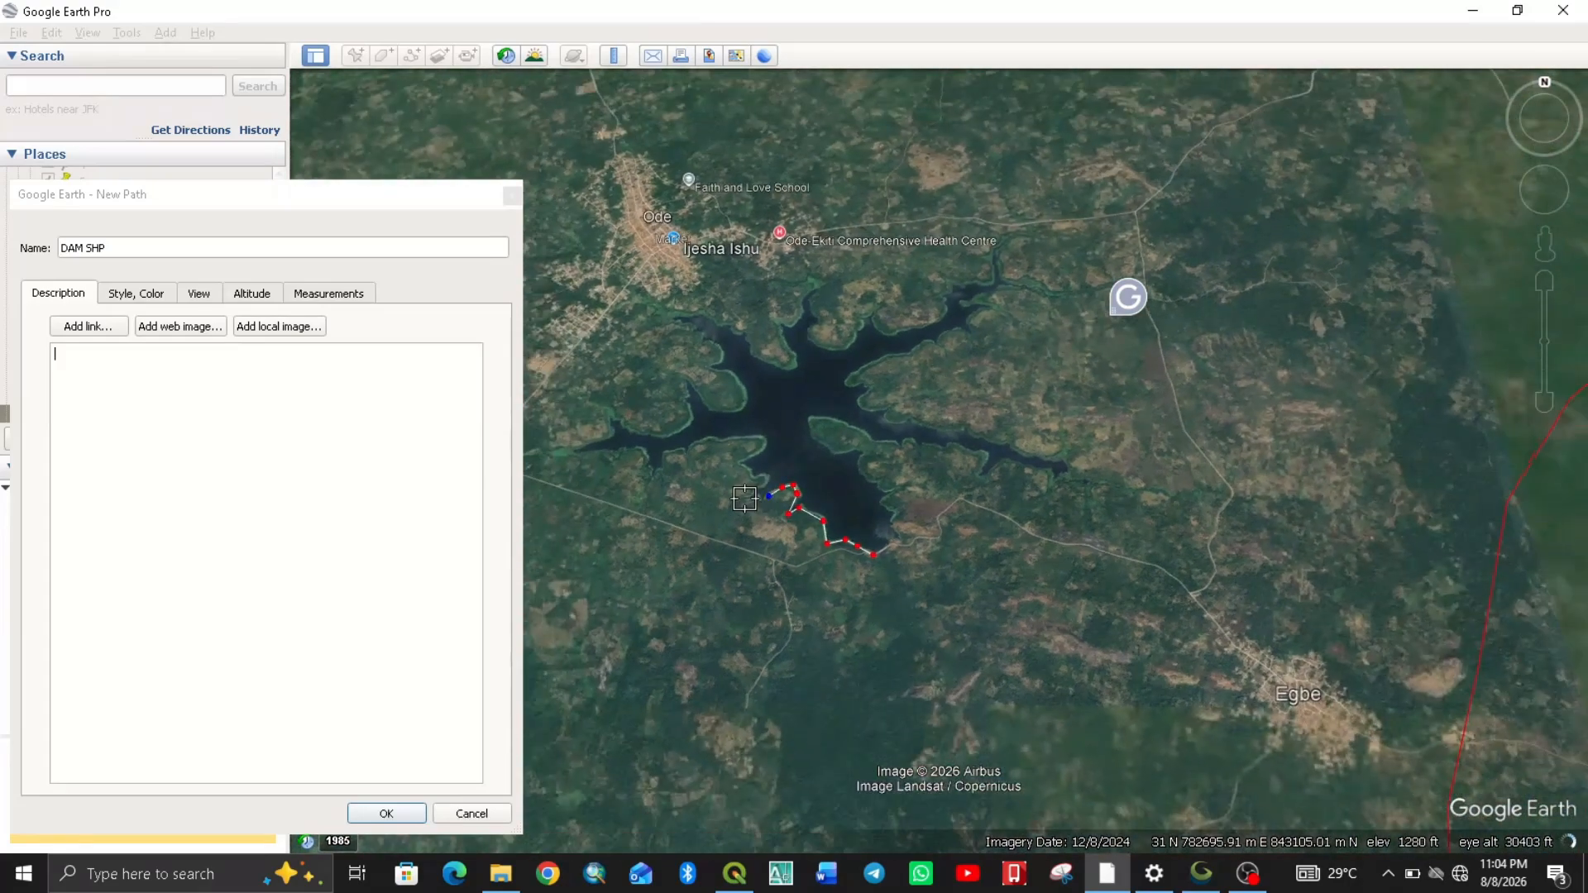
scroll(748, 496, up, 4)
mouse_move(770, 512)
mouse_down()
mouse_move(718, 499)
mouse_move(790, 459)
mouse_move(729, 416)
mouse_up()
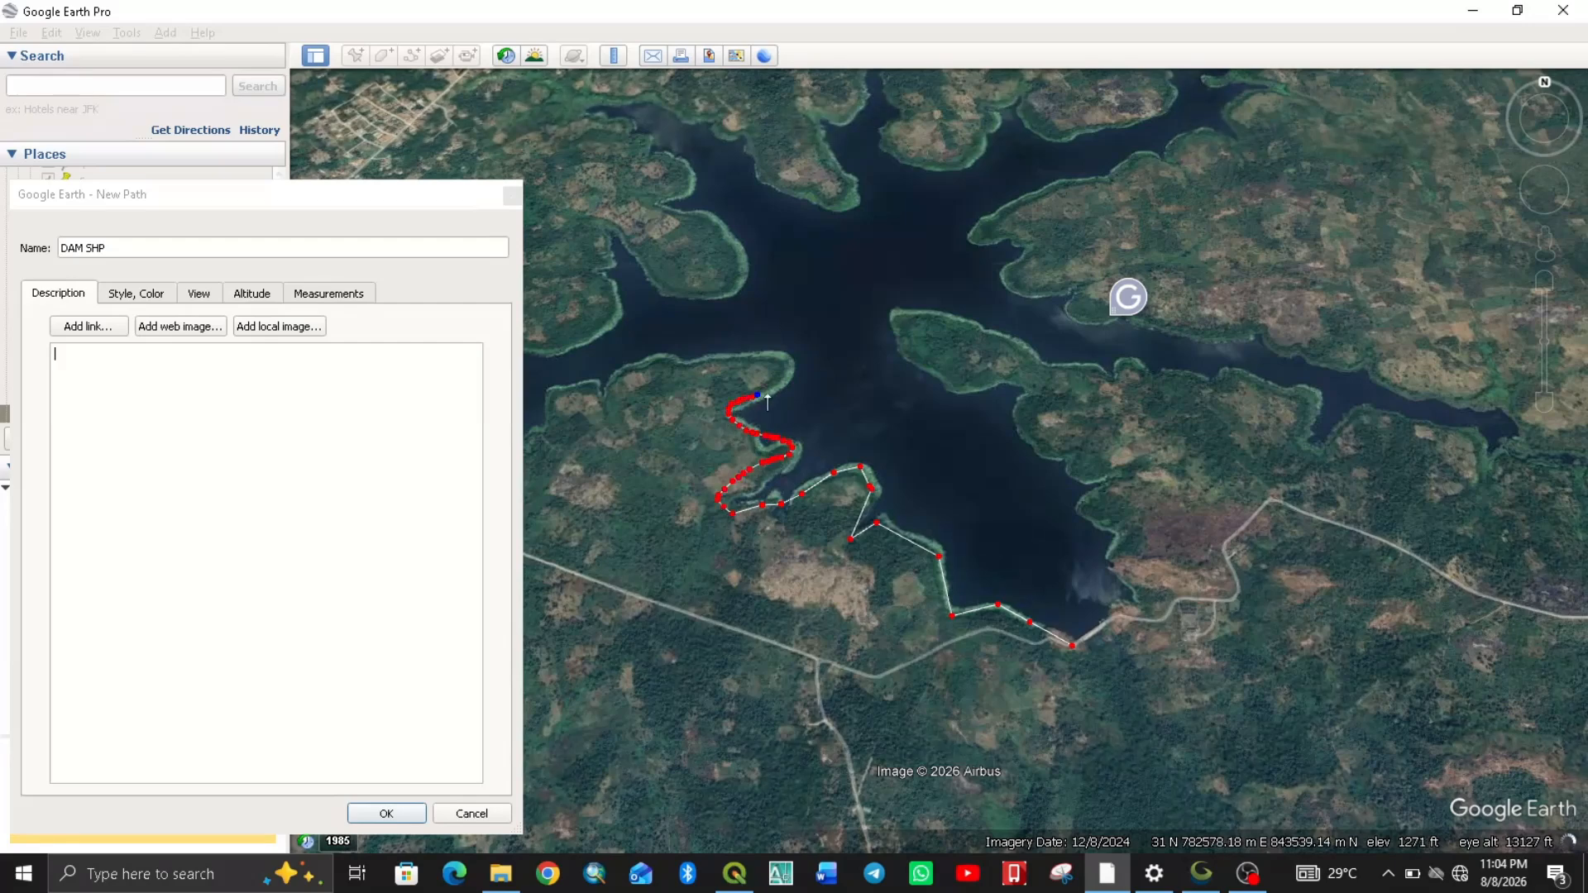
drag(652, 361, 598, 392)
scroll(935, 316, down, 4)
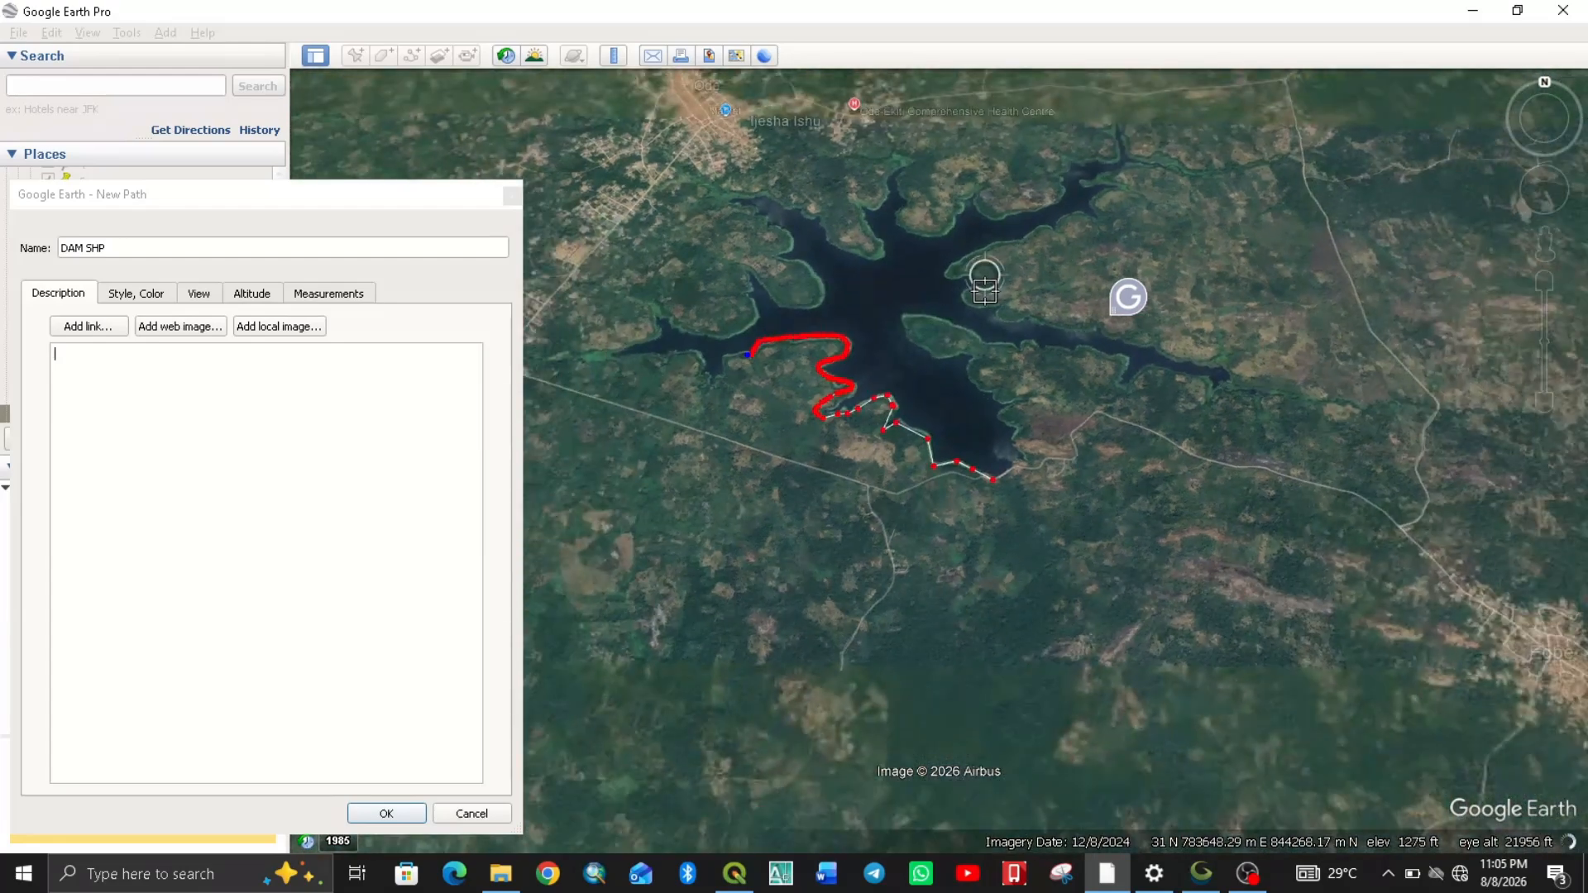
Add path points along the western arm's southern shore, around its small side inlet, to the arm's western tip.
scroll(951, 426, up, 5)
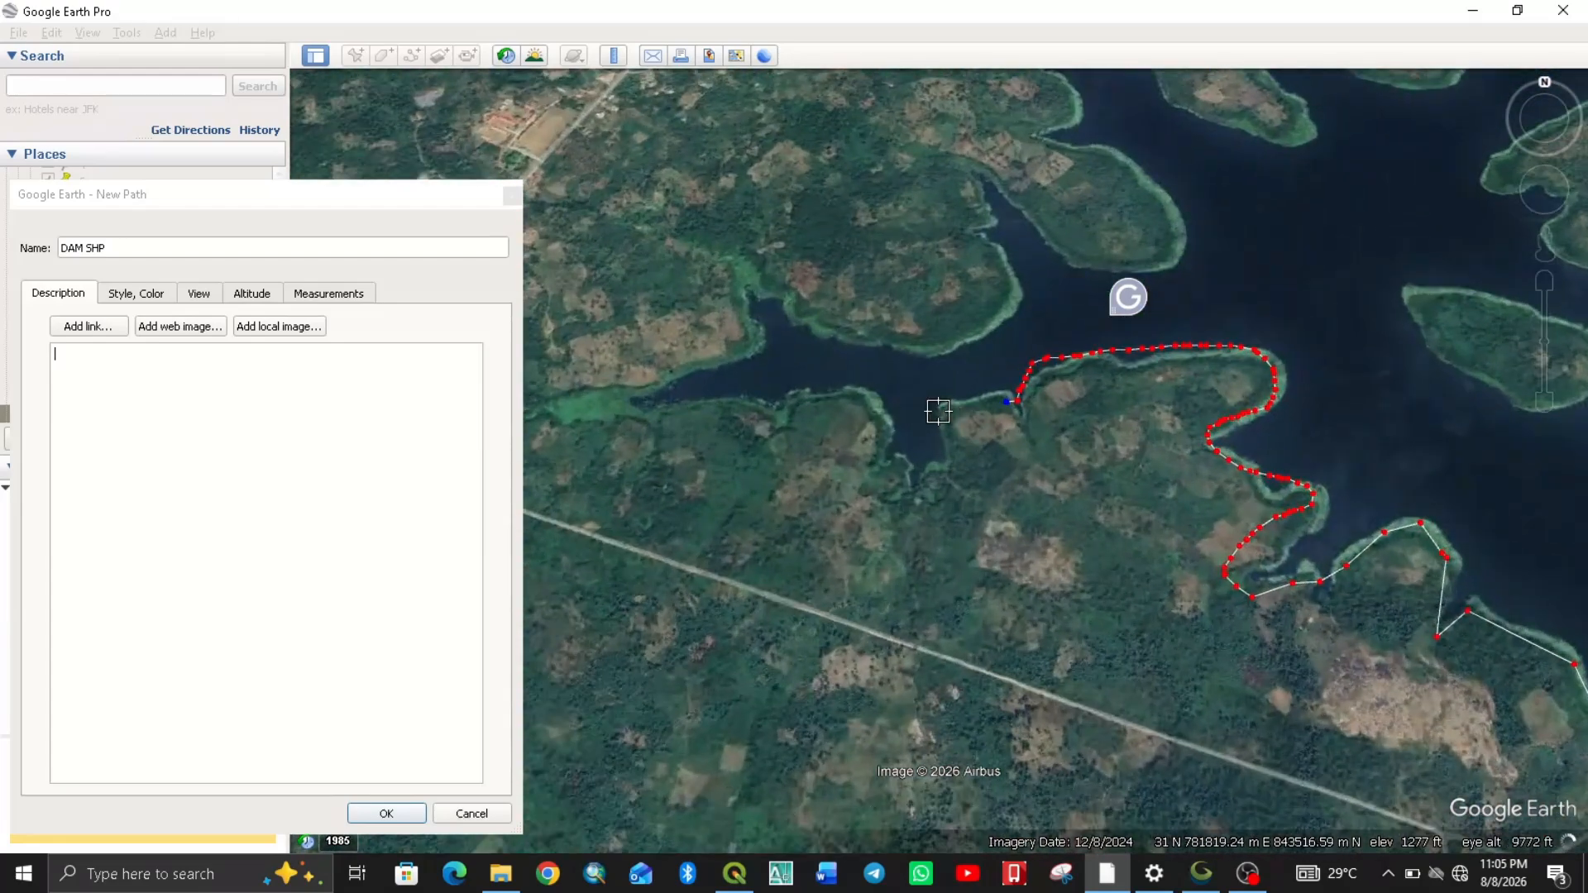
click(939, 411)
click(947, 471)
click(911, 481)
click(886, 449)
click(861, 398)
click(780, 402)
click(634, 410)
Trace the western arm's northern shore back east, around the narrow inlet and the rounded headland beyond it.
click(765, 344)
click(760, 300)
click(780, 303)
mouse_move(861, 348)
mouse_down()
mouse_move(917, 347)
mouse_move(990, 299)
mouse_up()
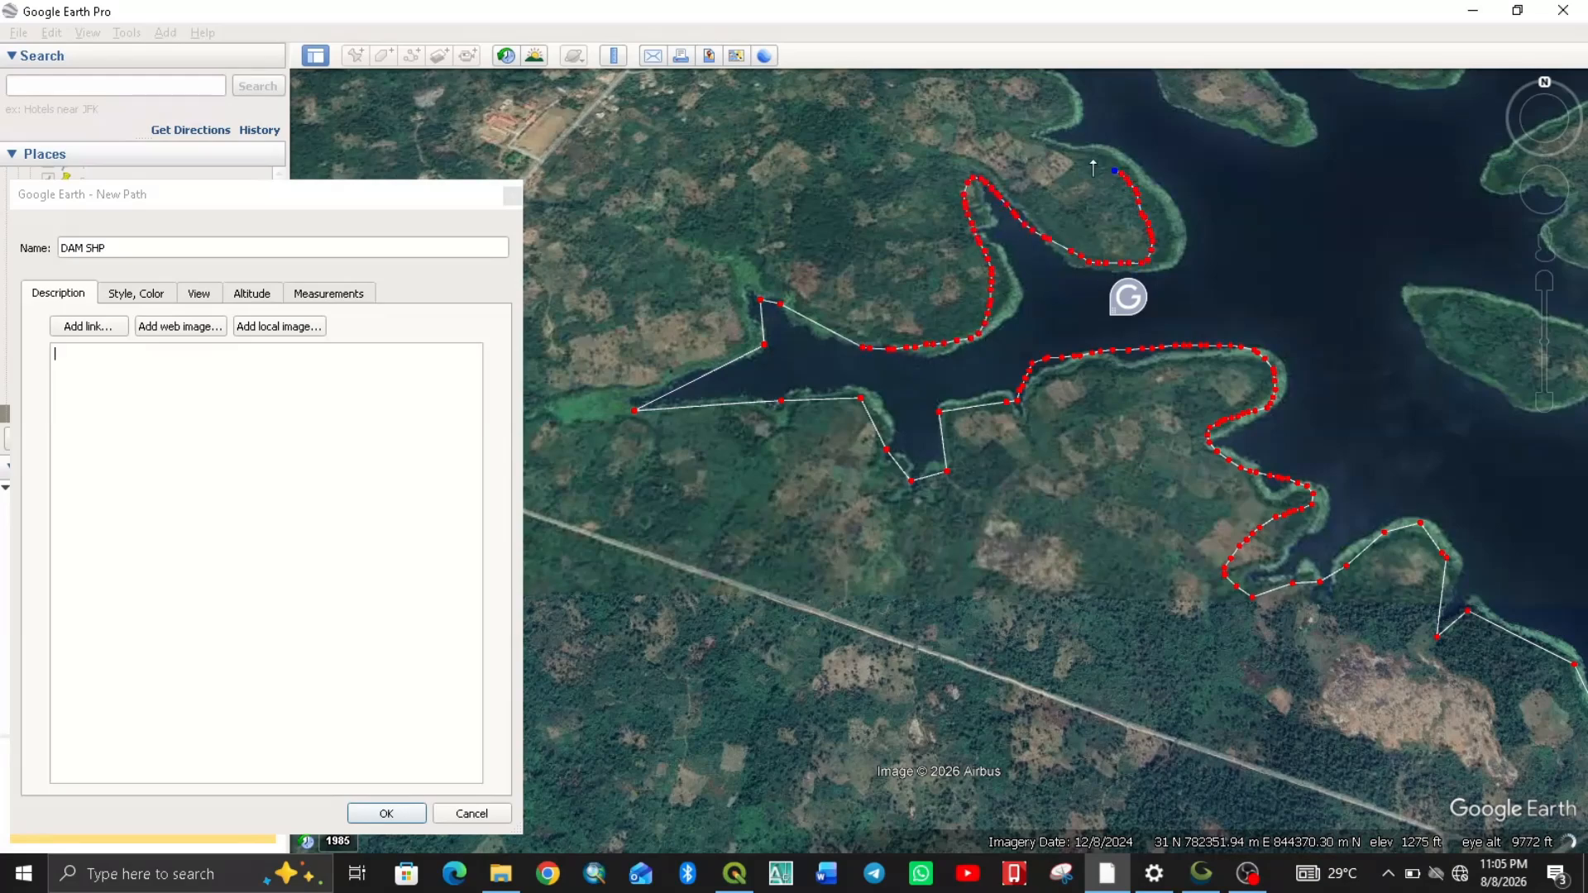
Continue the path from the small inlet north of the headland freehand along the northwestern arm's southwest shore.
scroll(1046, 149, down, 5)
scroll(1011, 307, up, 5)
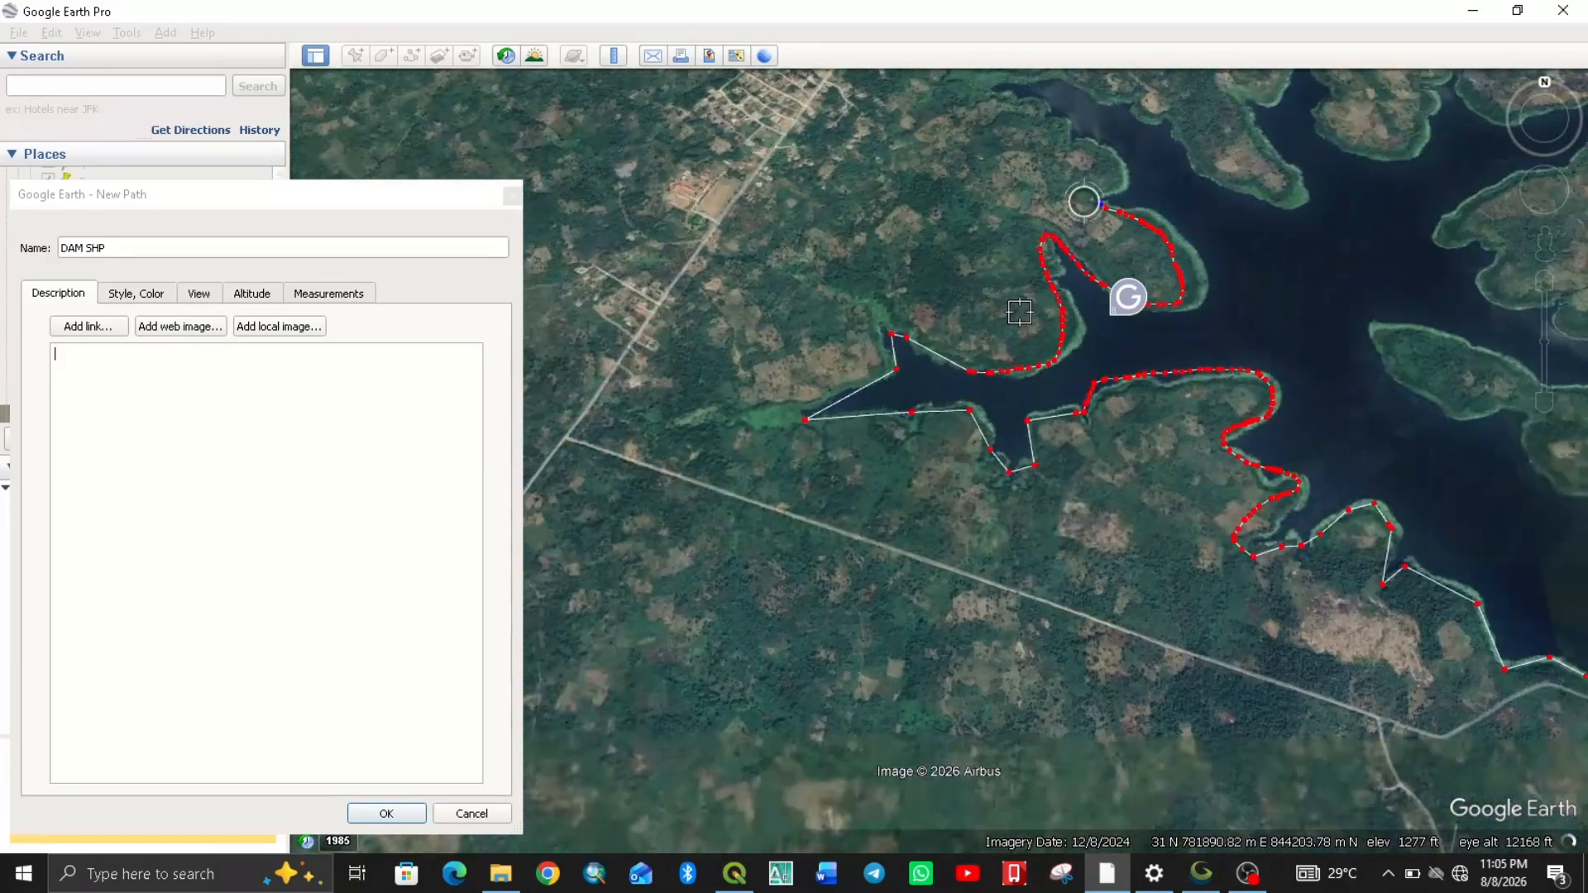
scroll(1084, 202, down, 3)
scroll(1108, 133, up, 5)
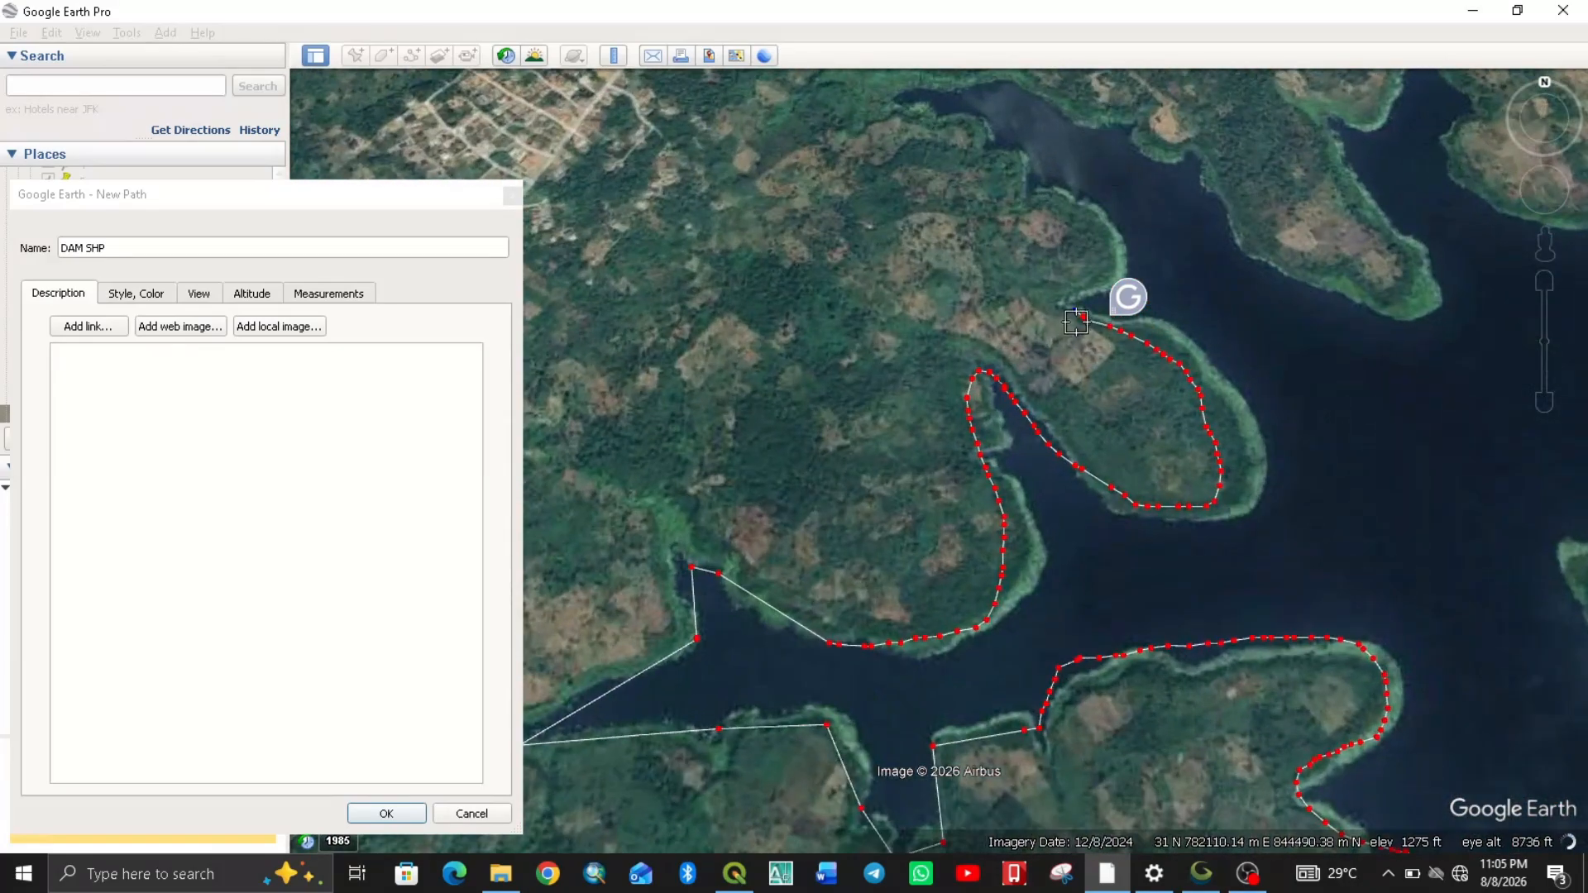
click(1069, 295)
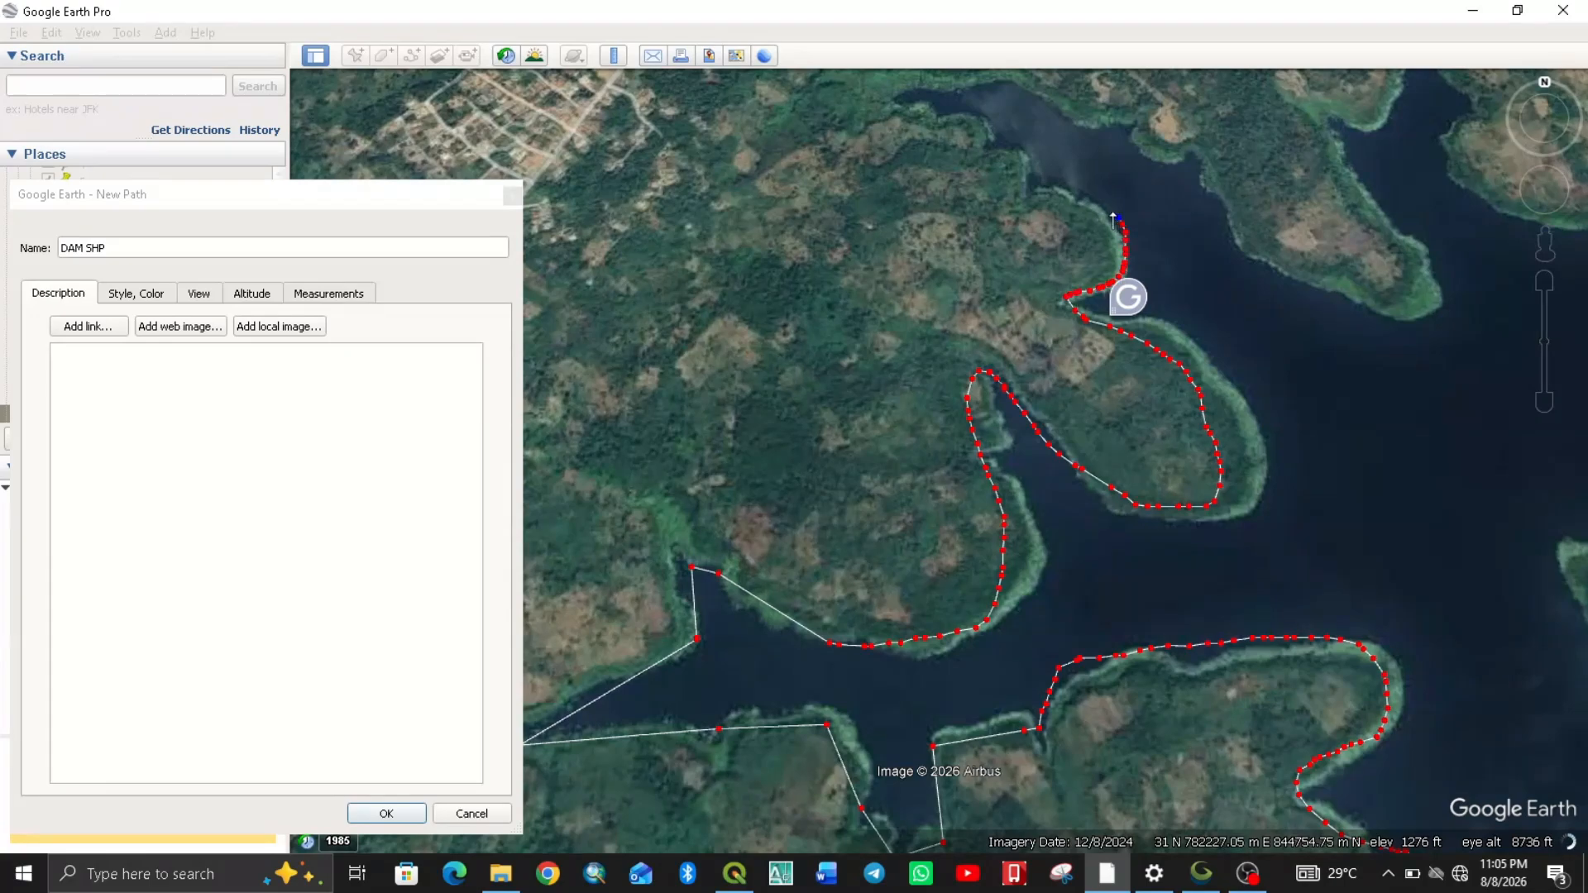
drag(1074, 201, 1012, 190)
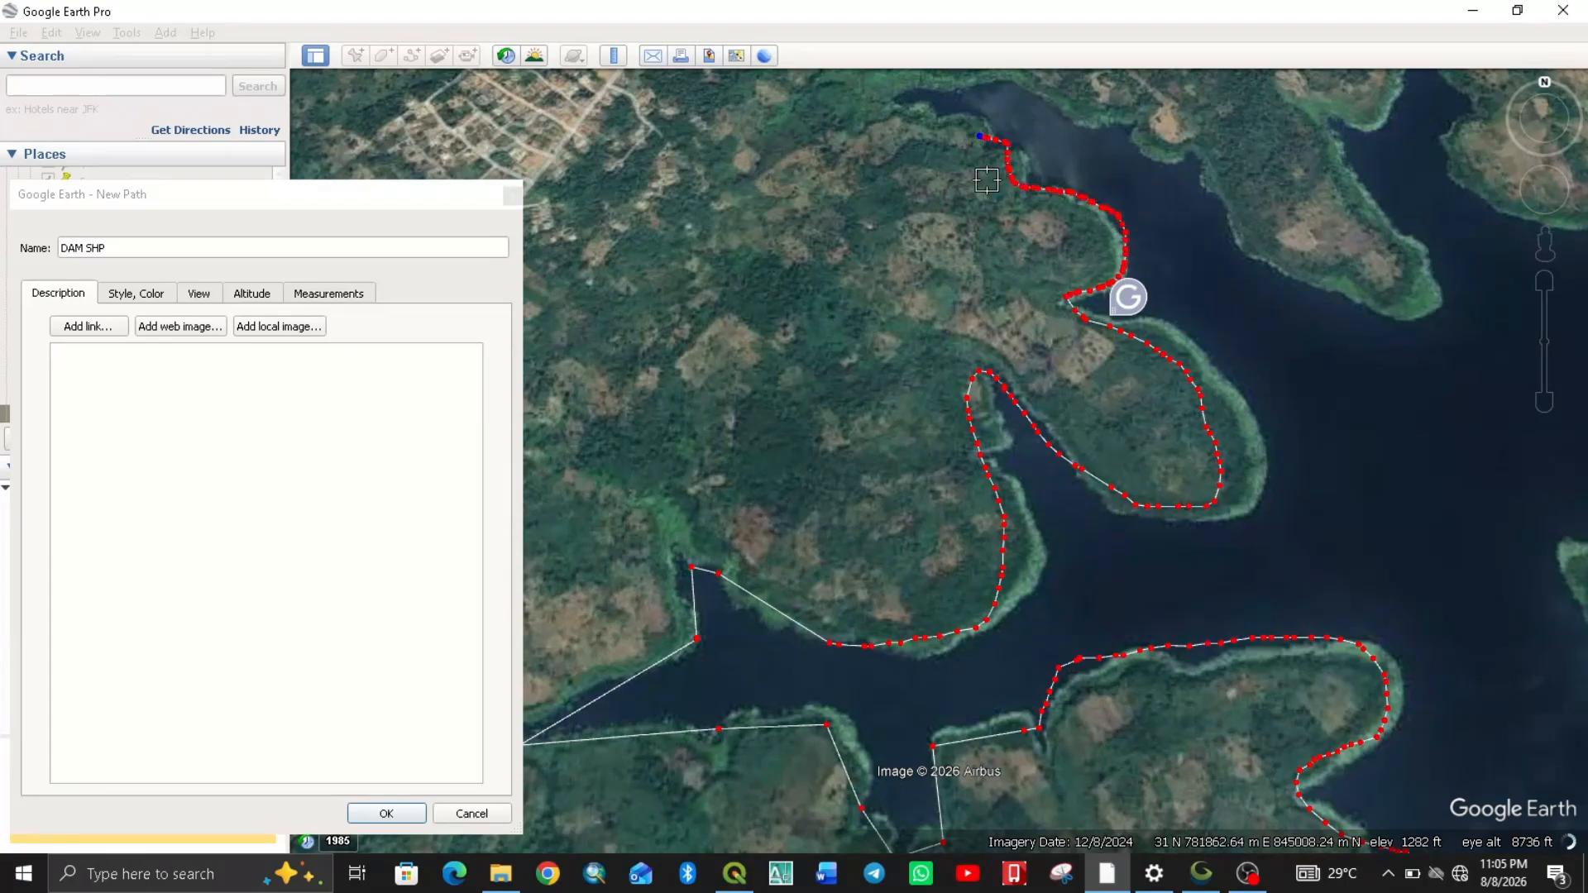
Extend the path with two points to the western tip of the northwestern arm.
scroll(989, 162, down, 3)
scroll(984, 158, up, 3)
scroll(971, 145, down, 3)
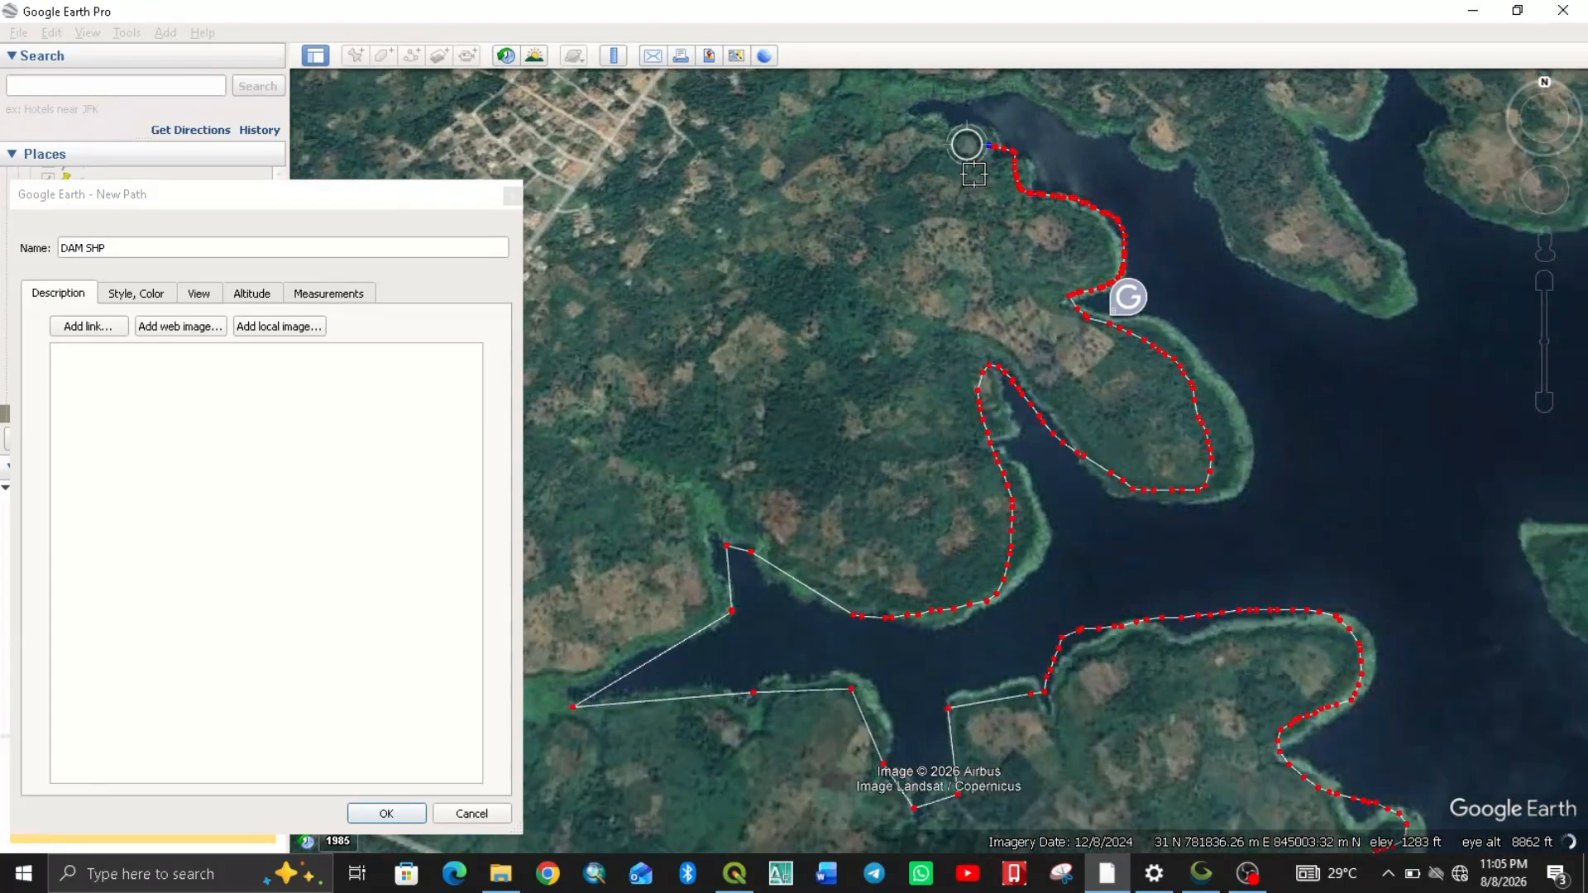
scroll(965, 142, up, 4)
click(954, 147)
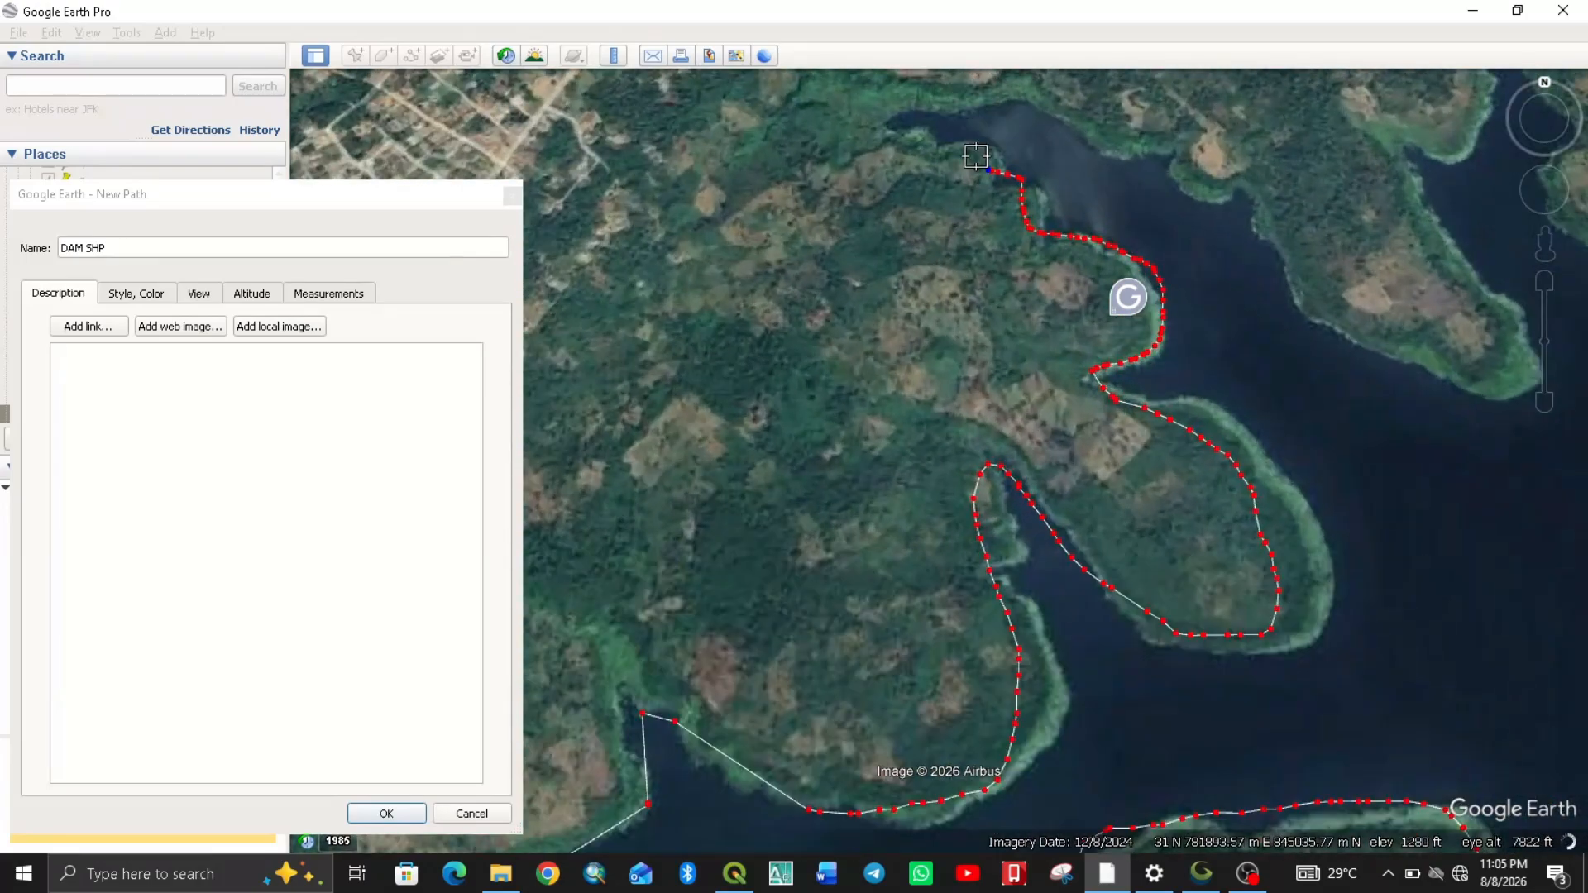
click(899, 137)
click(1015, 117)
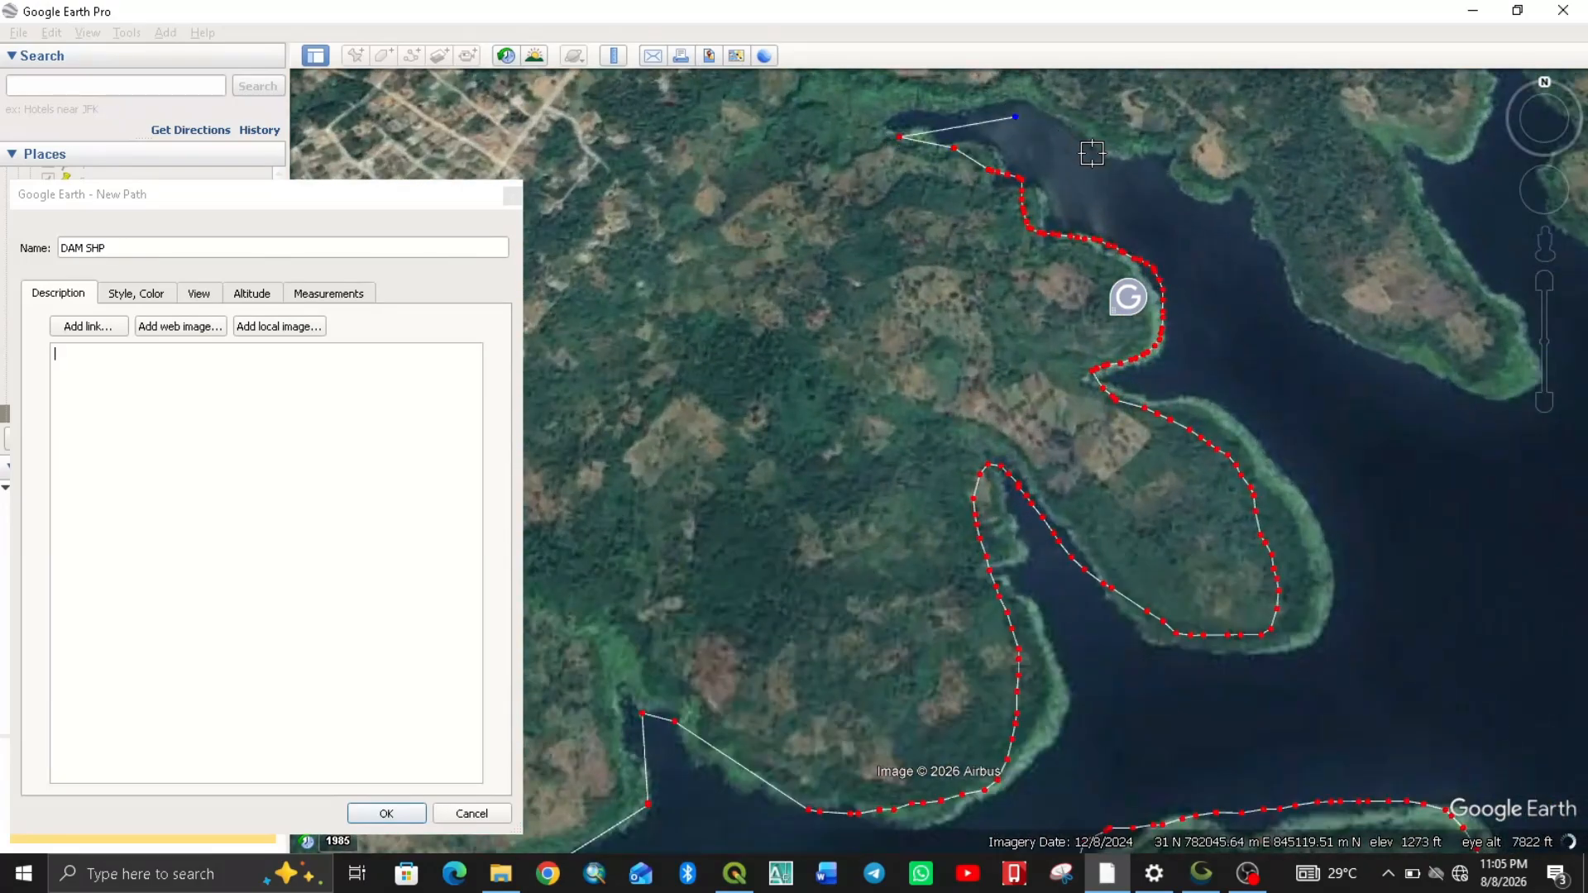
drag(1007, 120, 1001, 112)
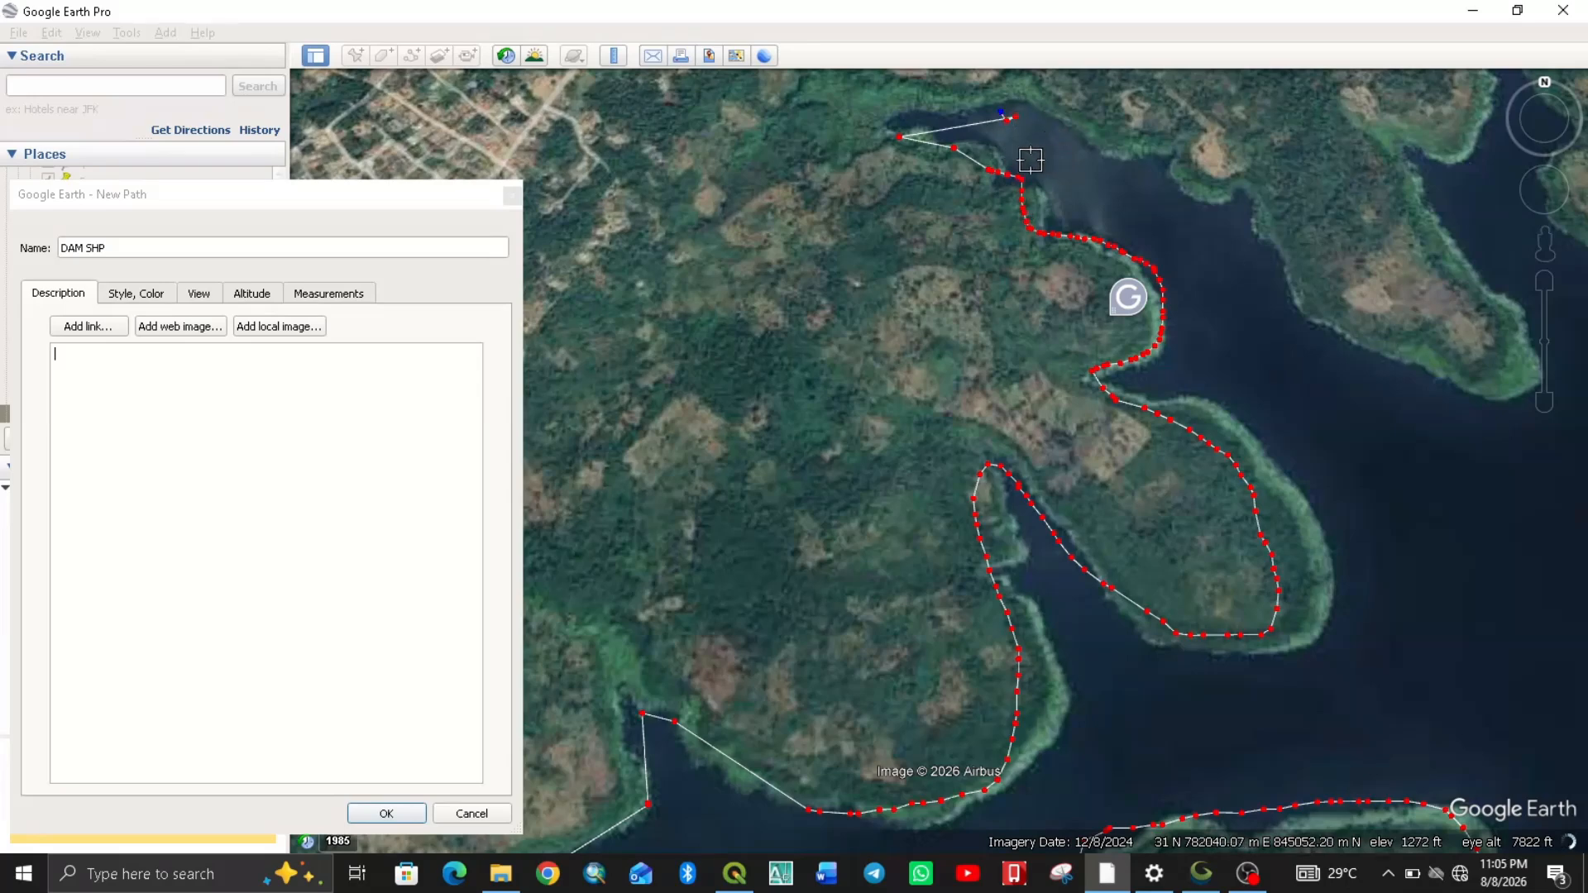
click(1073, 183)
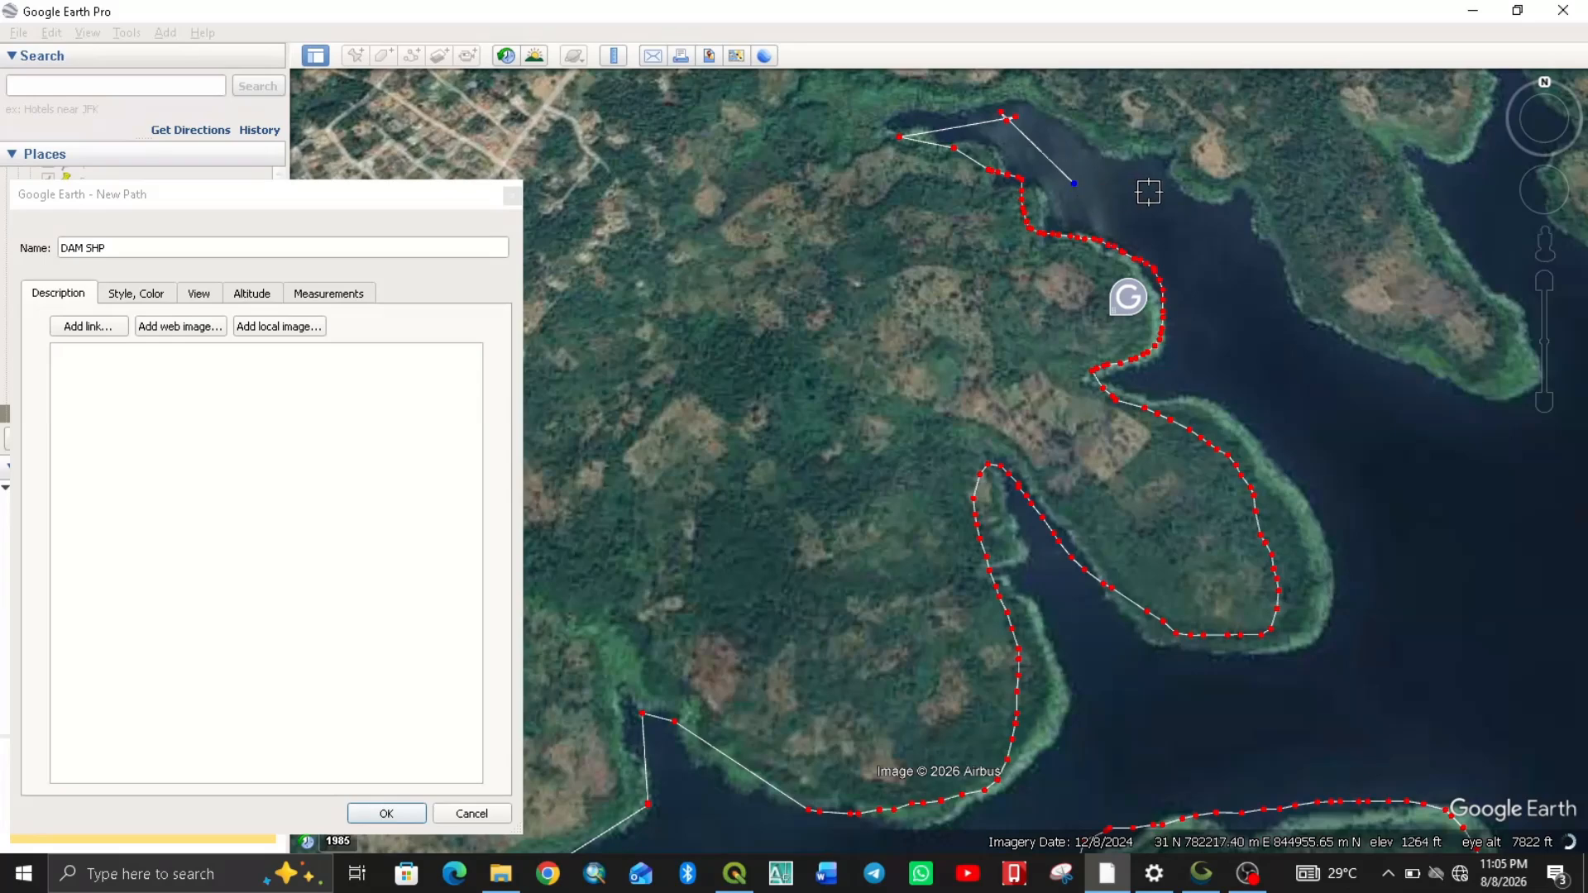
key(Delete)
key(Delete)
Trace the northwestern arm's northern shore freehand from its tip southeast to the start of the next headland.
mouse_move(900, 137)
mouse_down()
mouse_move(885, 135)
mouse_move(893, 123)
mouse_move(1029, 97)
mouse_up()
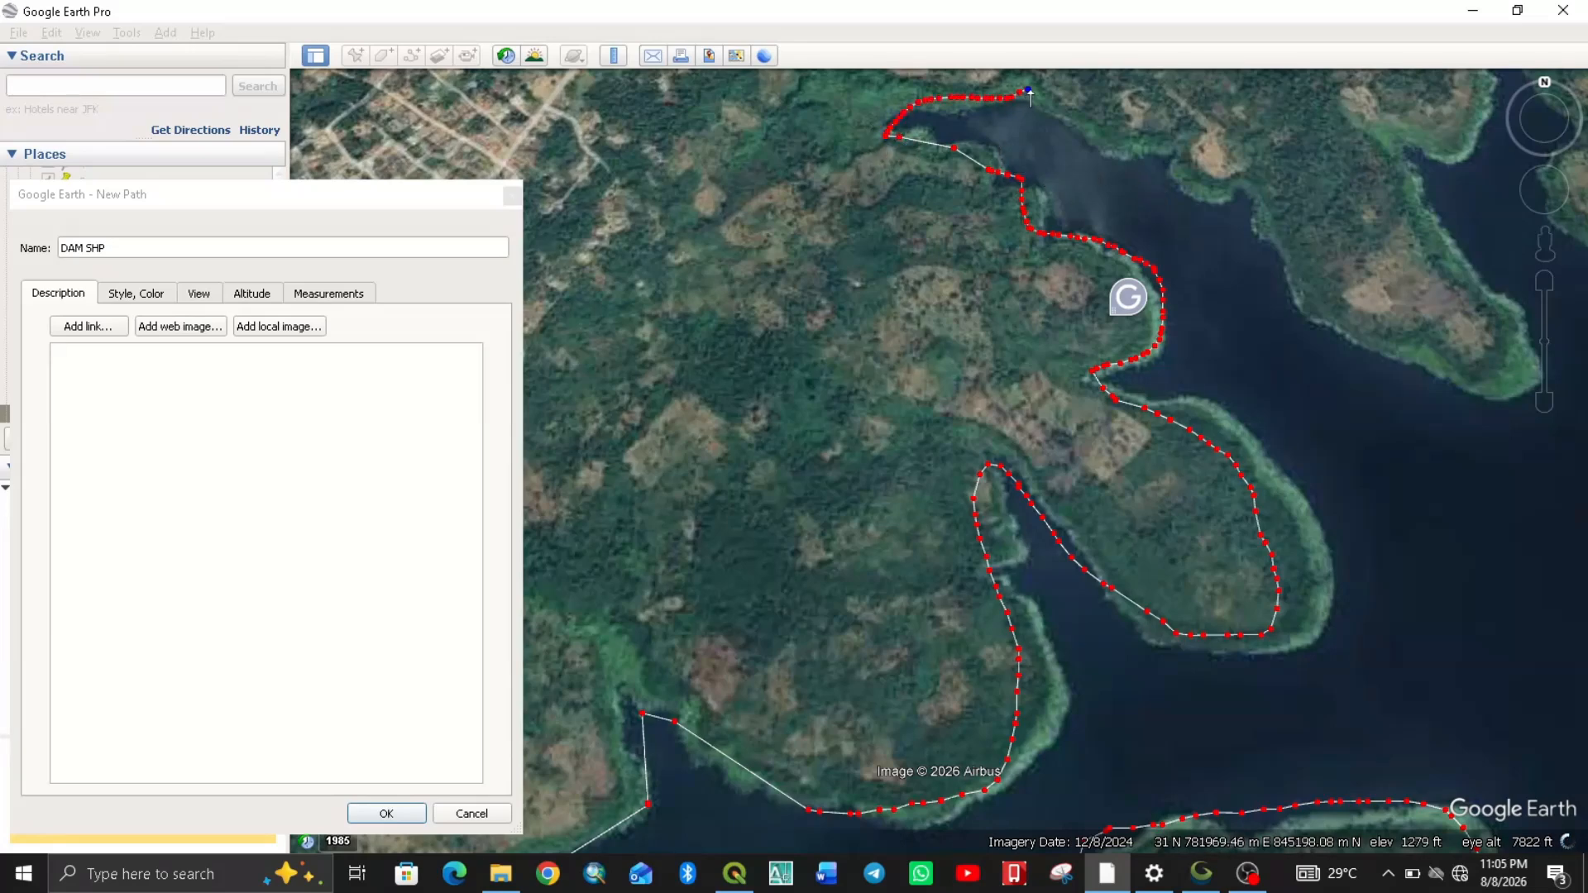
mouse_move(1107, 152)
mouse_down()
mouse_move(1162, 162)
mouse_move(1255, 218)
mouse_up()
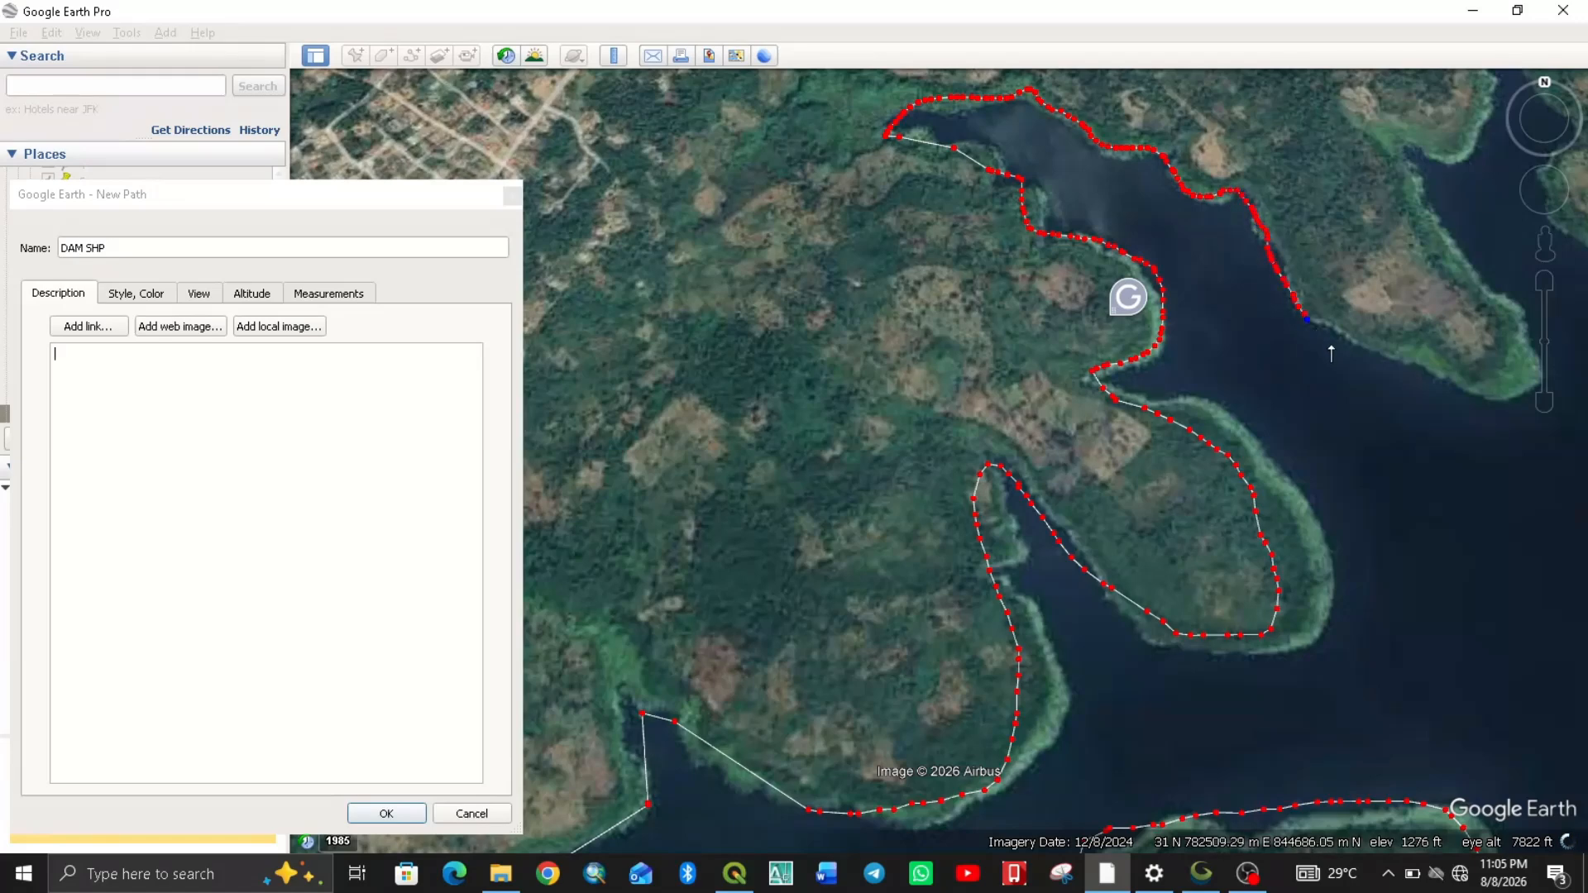
drag(1383, 401, 1395, 399)
right_click(1440, 345)
right_click(1440, 345)
right_click(1440, 345)
right_click(1440, 345)
right_click(1440, 345)
right_click(1440, 345)
right_click(1440, 344)
right_click(1440, 345)
right_click(1440, 345)
right_click(1440, 345)
scroll(1017, 339, down, 2)
scroll(1214, 354, up, 2)
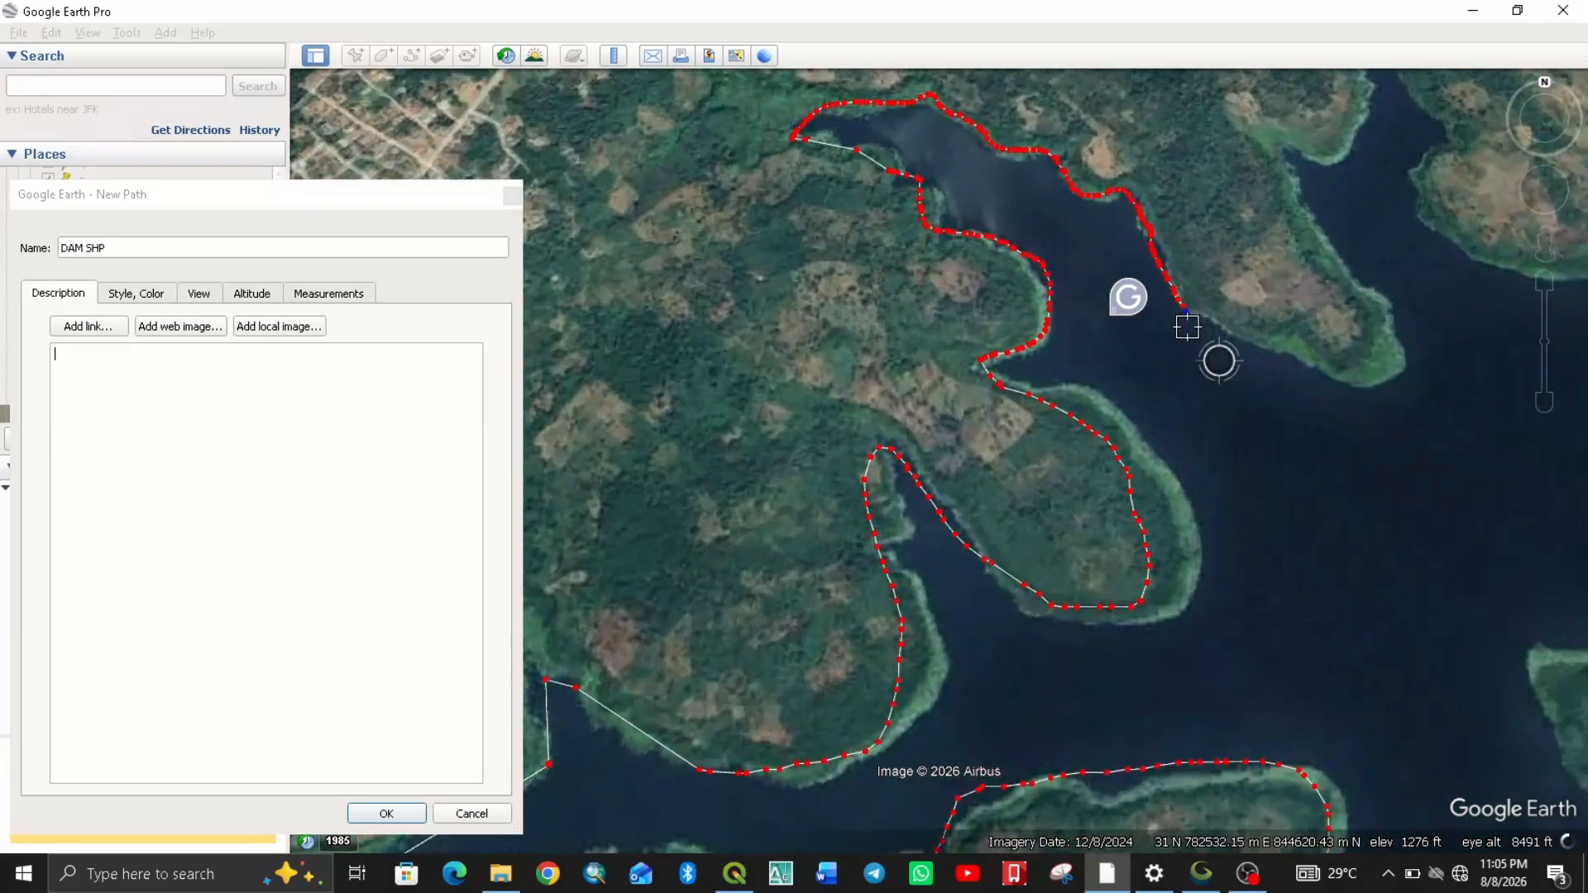
drag(1192, 320, 1204, 339)
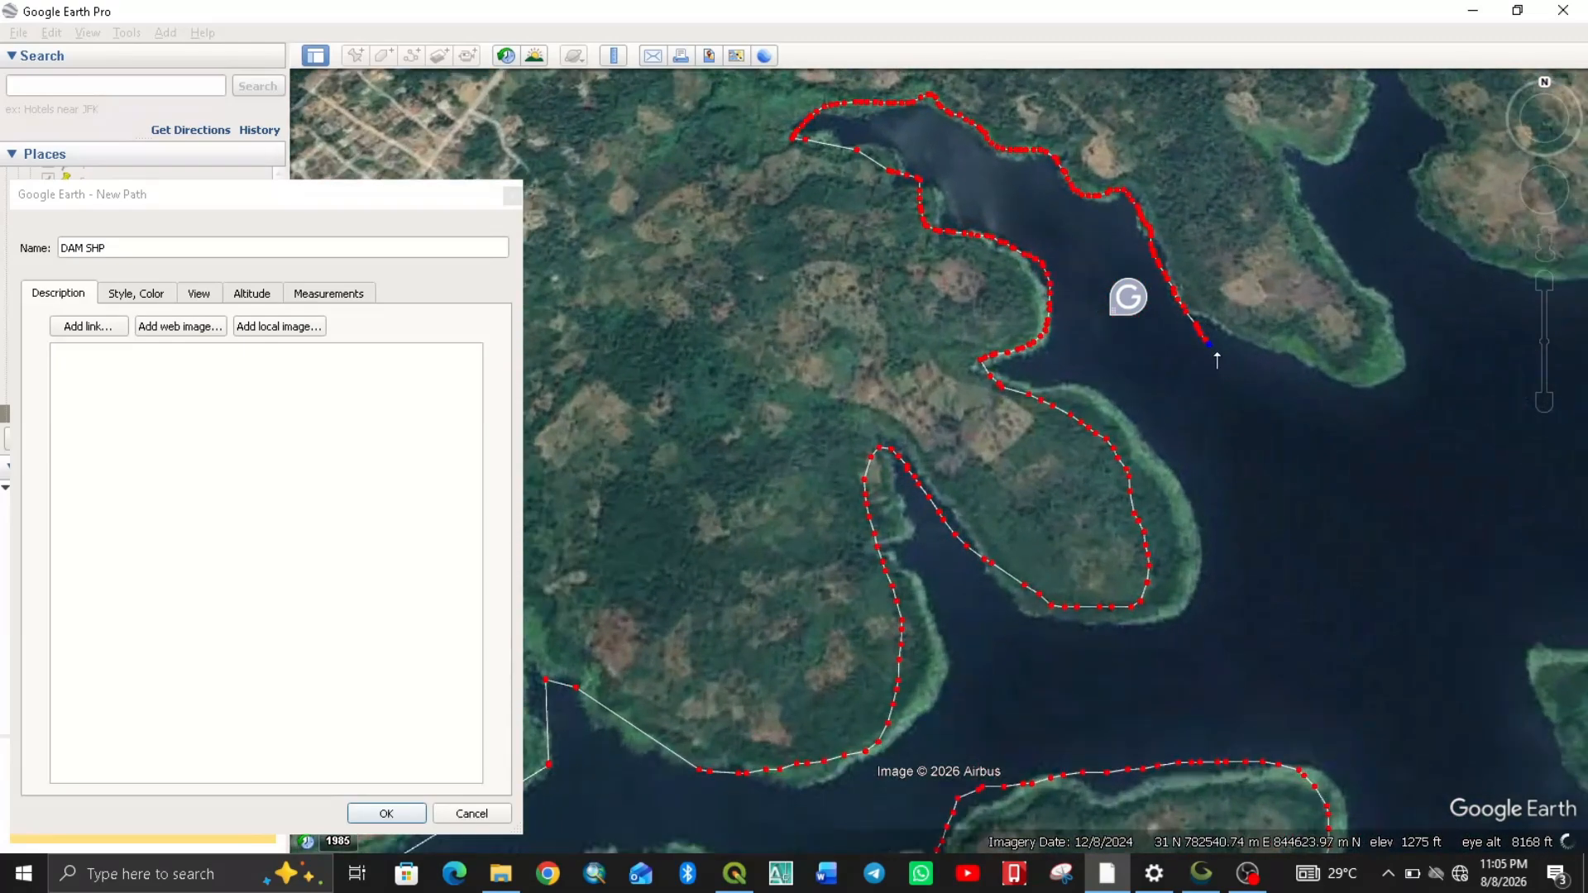
right_click(1265, 343)
right_click(1250, 332)
right_click(1228, 322)
right_click(1209, 316)
Extend the path with single points along the next headland's southern shore and around its southeastern tip.
click(1213, 327)
click(1287, 365)
click(1355, 397)
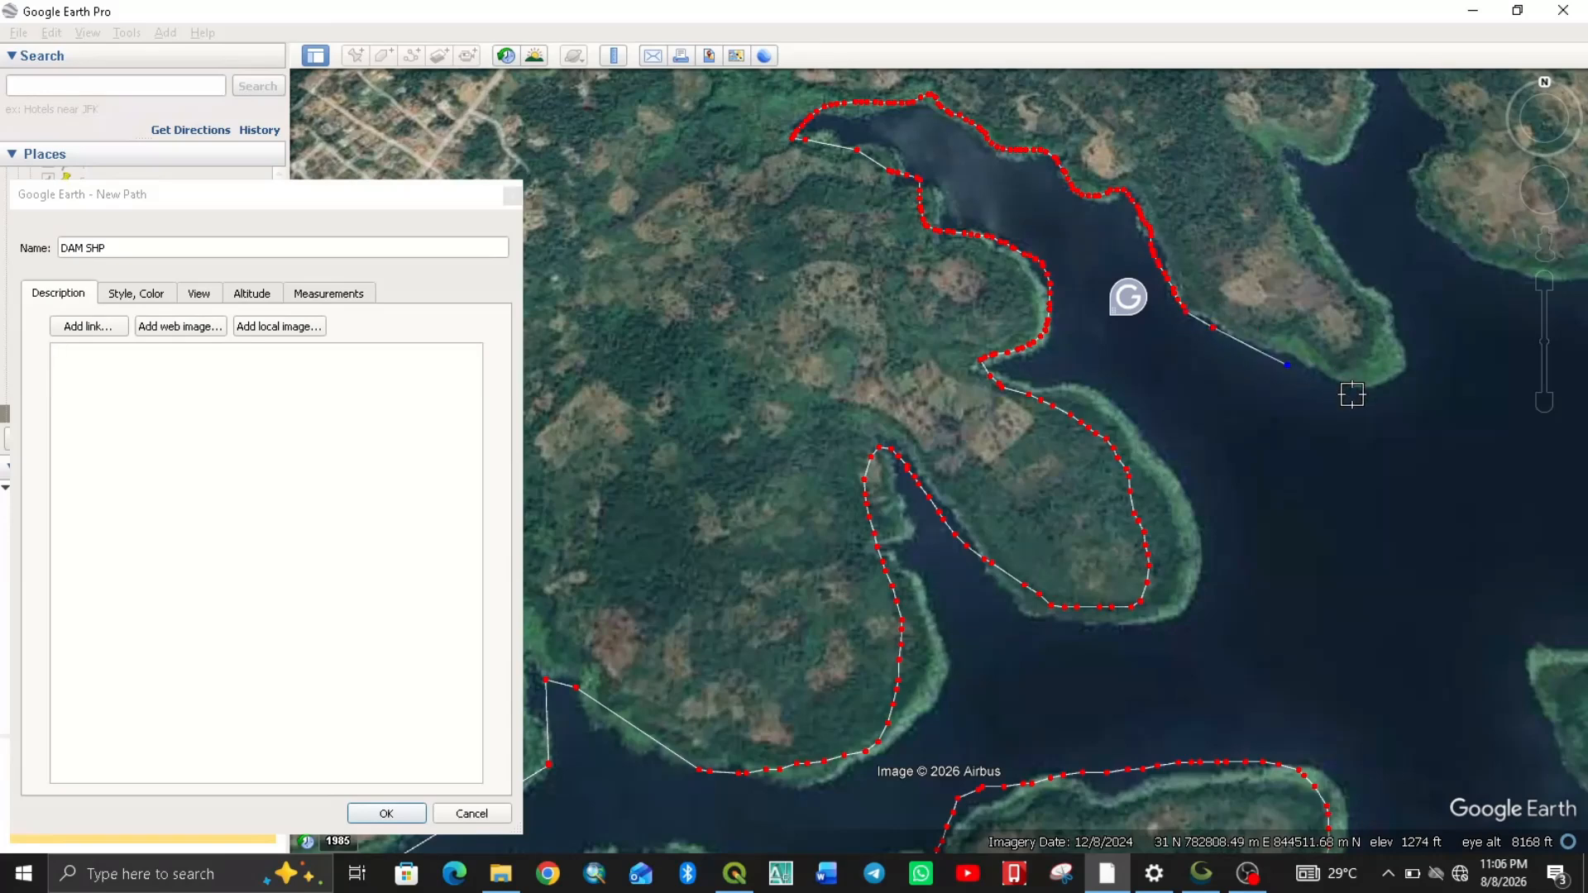
click(1400, 371)
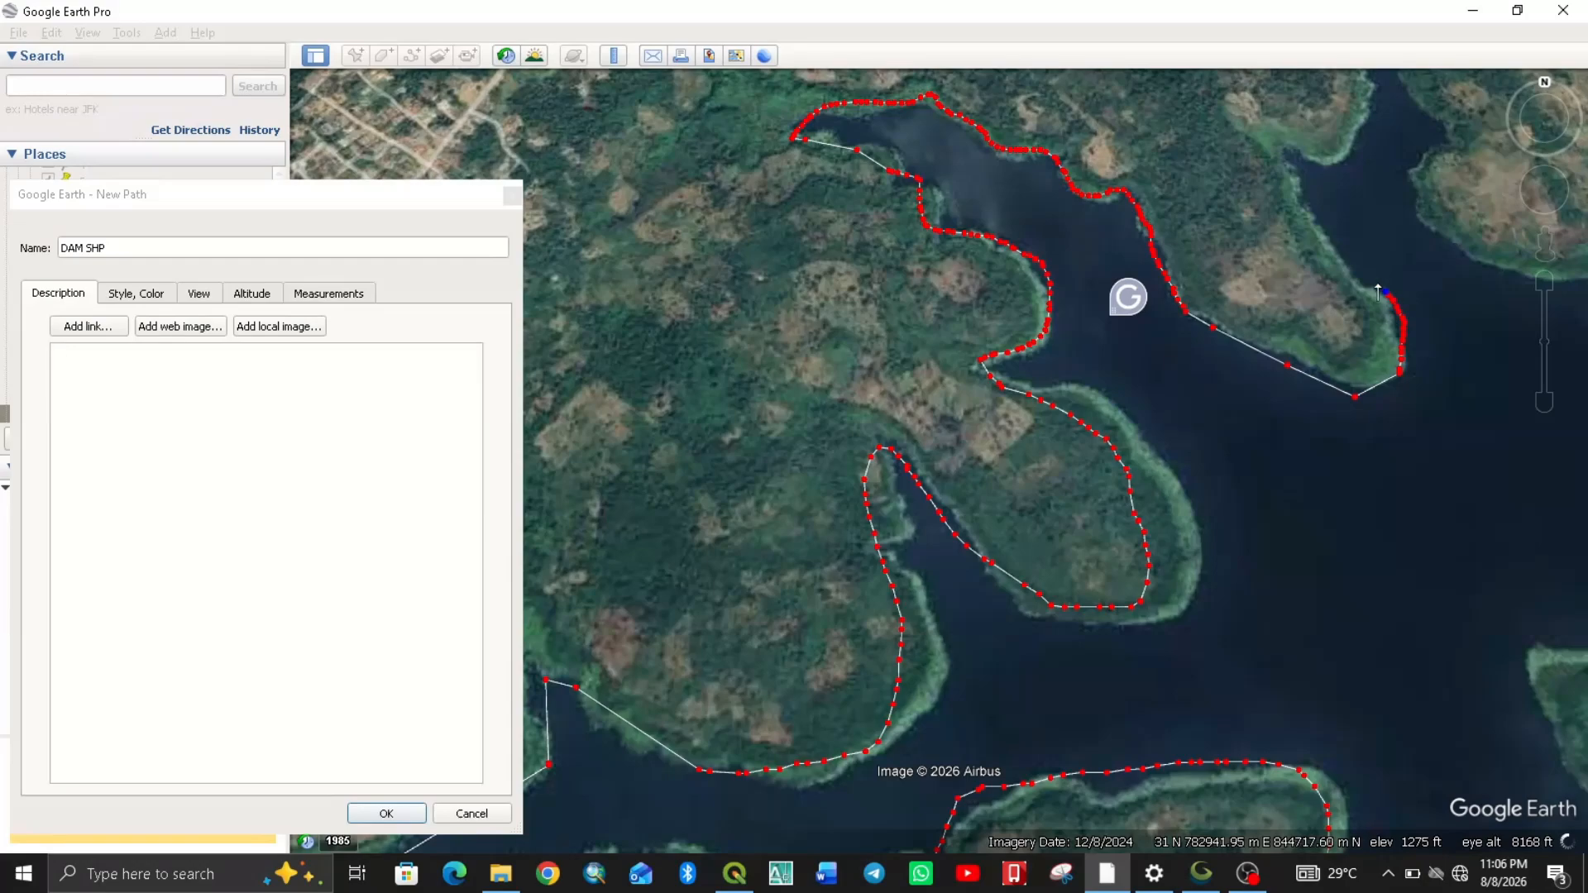
Trace the headland's eastern shore freehand northwest to the small inlet and remove the misplaced last points.
drag(1343, 271, 1313, 238)
drag(1279, 180, 1280, 171)
click(1322, 163)
right_click(1322, 163)
right_click(1322, 164)
right_click(1317, 175)
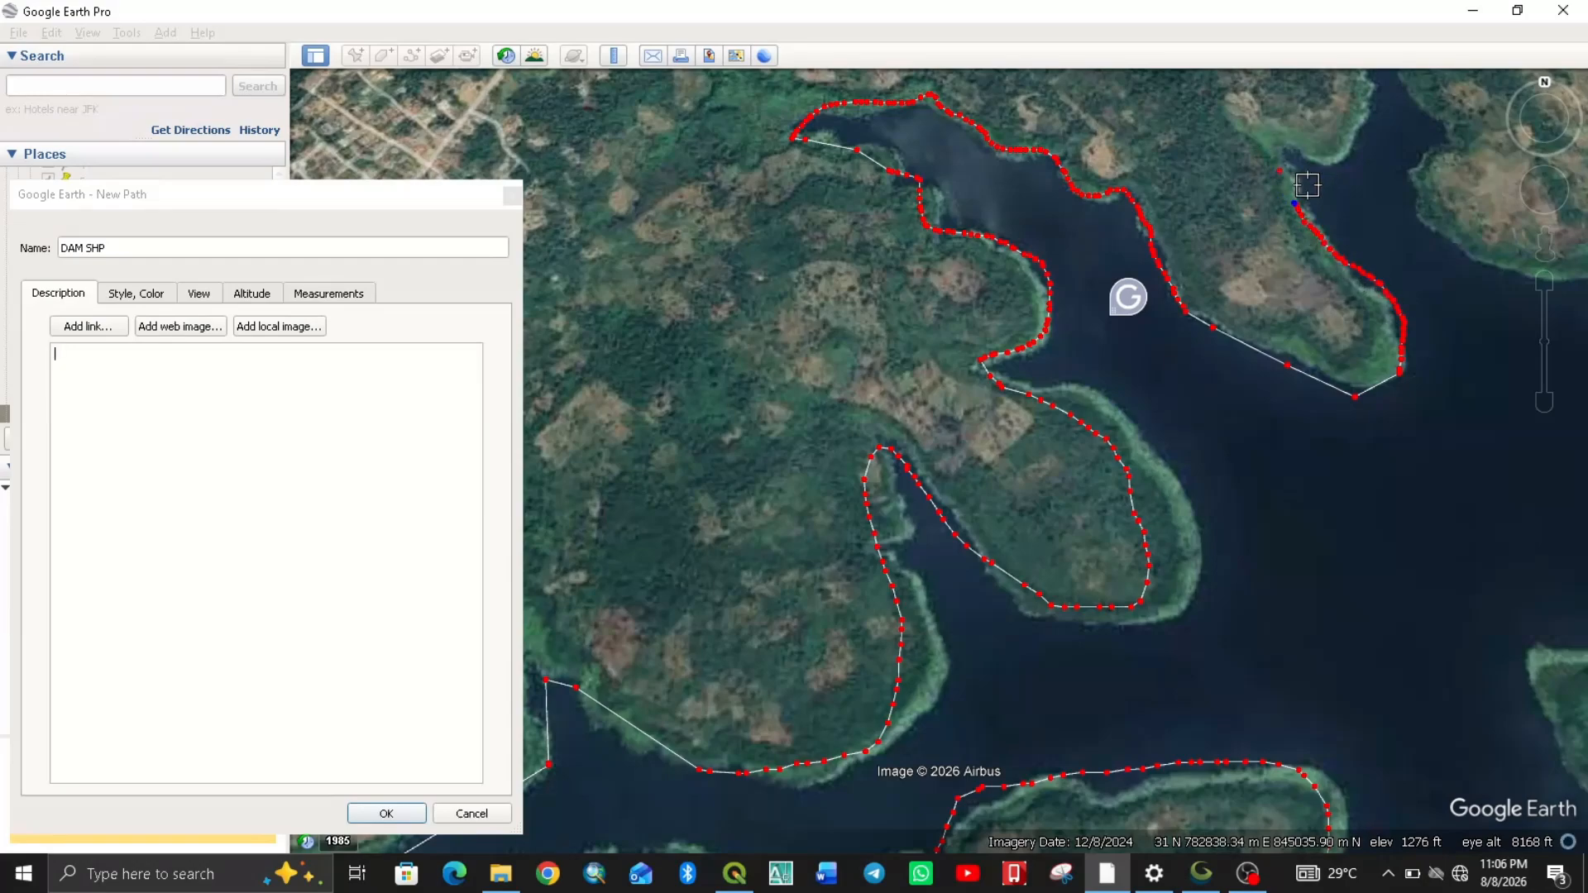
Trace freehand around the small inlet, up the narrow northern inlet to its tip and back down its eastern shore.
scroll(1316, 175, down, 3)
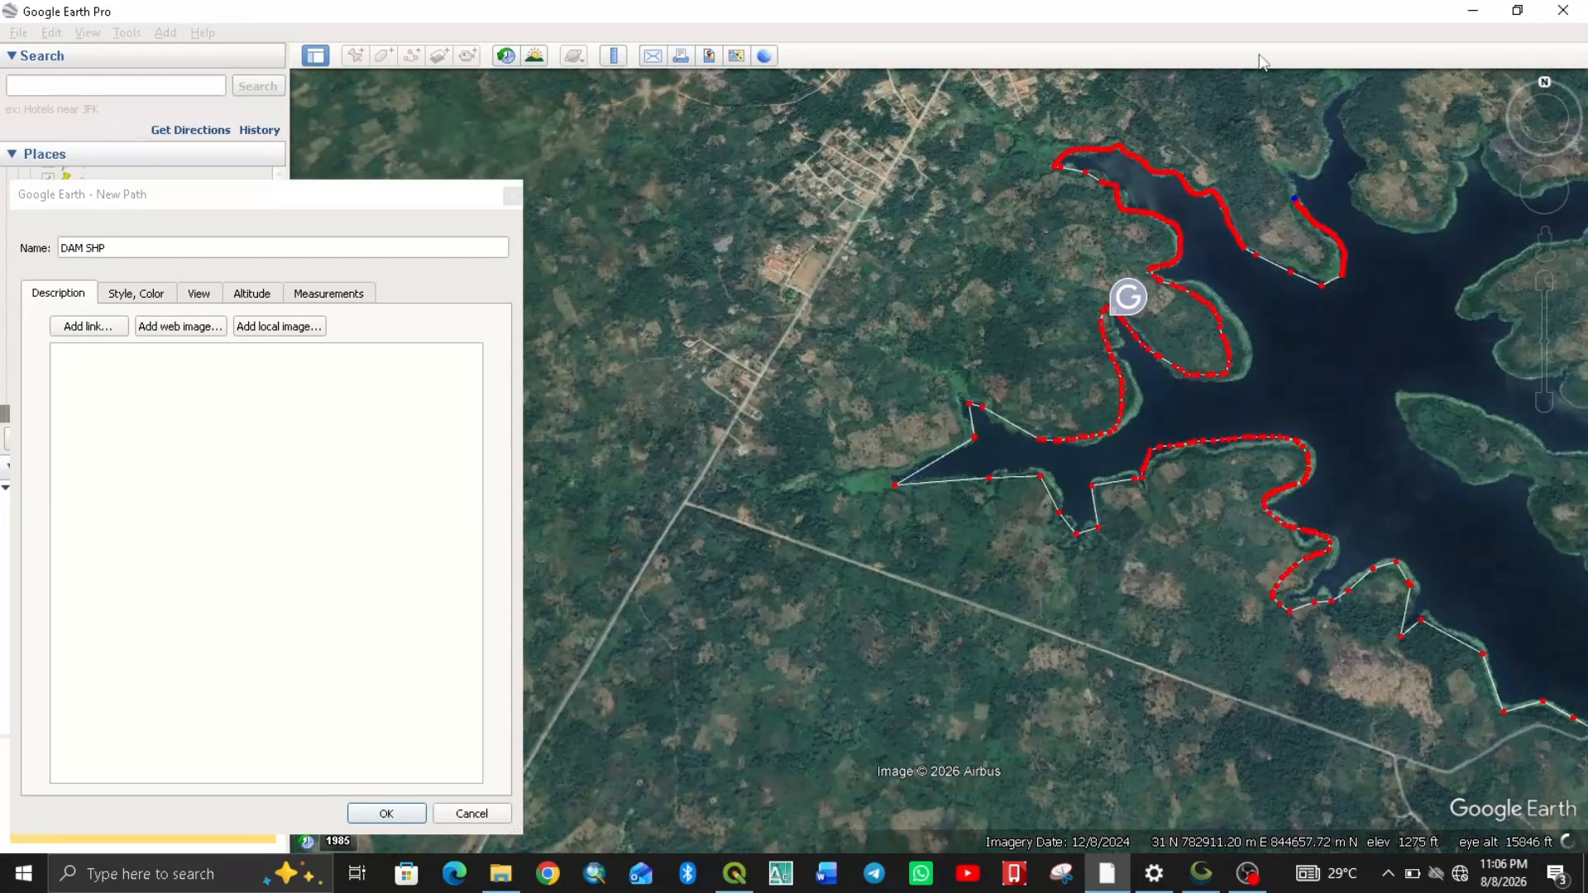
scroll(1287, 146, up, 3)
mouse_move(1321, 269)
mouse_down()
mouse_move(1290, 212)
mouse_move(1311, 225)
mouse_up()
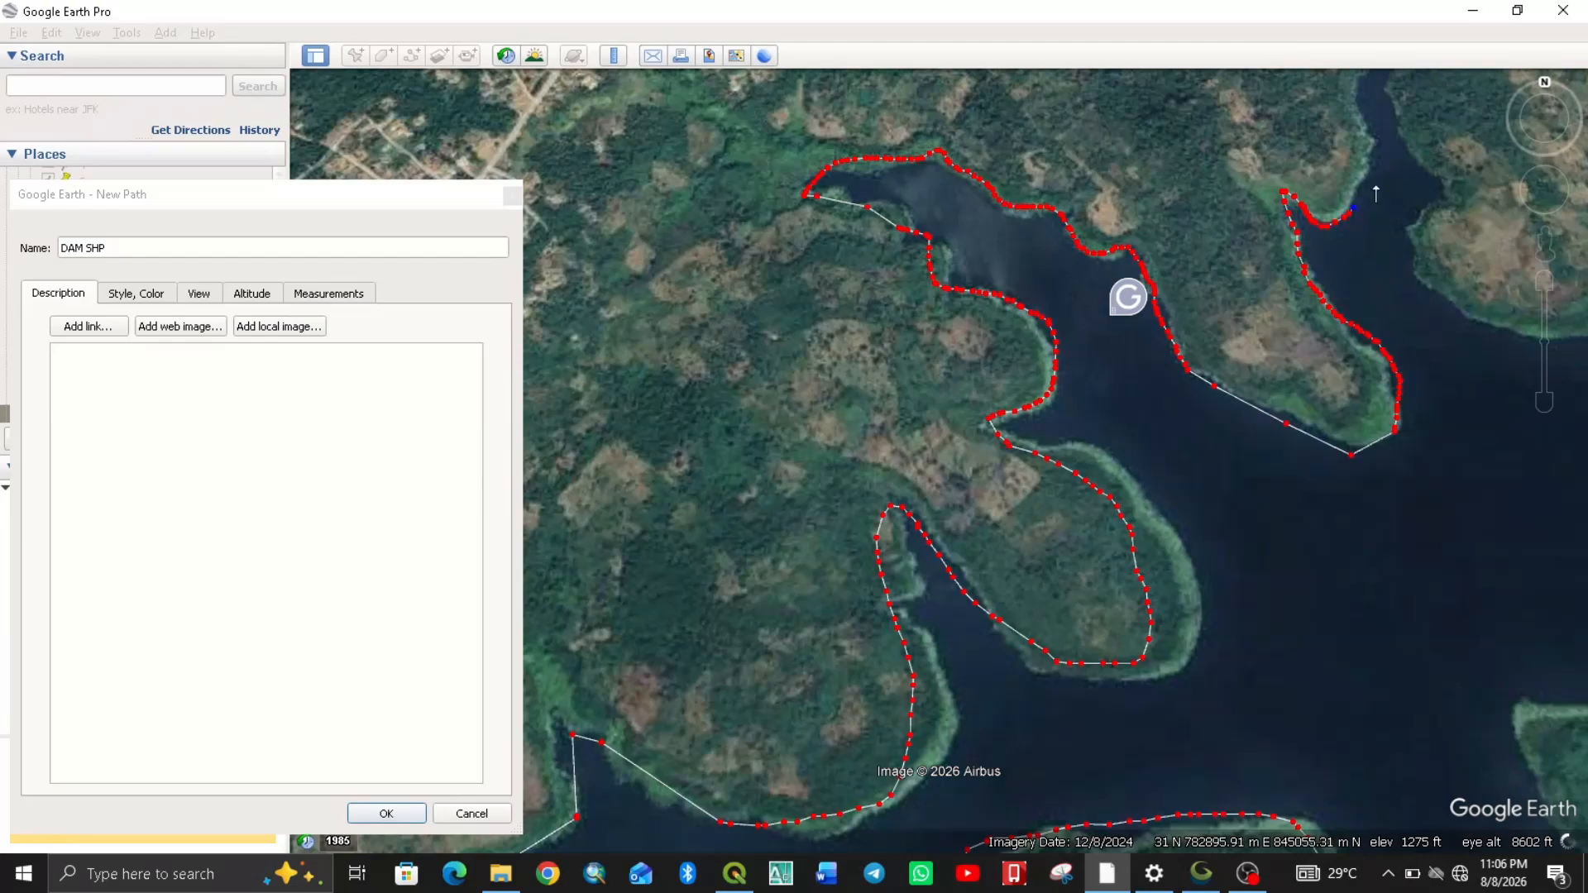
scroll(1377, 178, down, 2)
drag(1375, 165, 1378, 143)
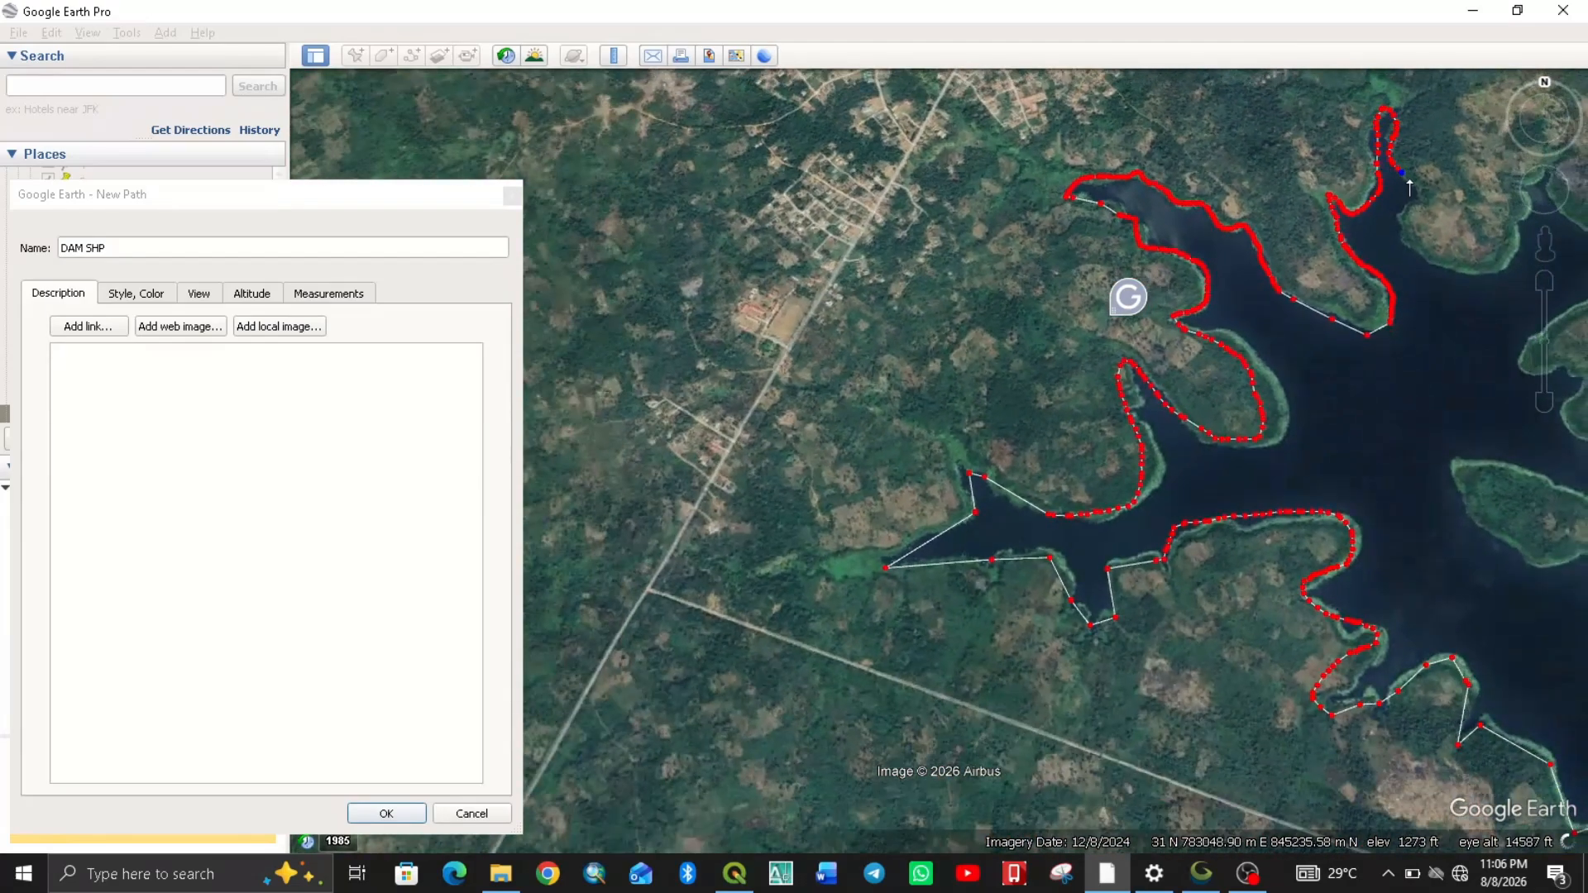
Trace the rounded headland east of the northern inlet and continue along the northeastern arm's northern shore to its far end.
mouse_move(1411, 211)
mouse_down()
mouse_move(1400, 240)
mouse_move(1467, 275)
mouse_up()
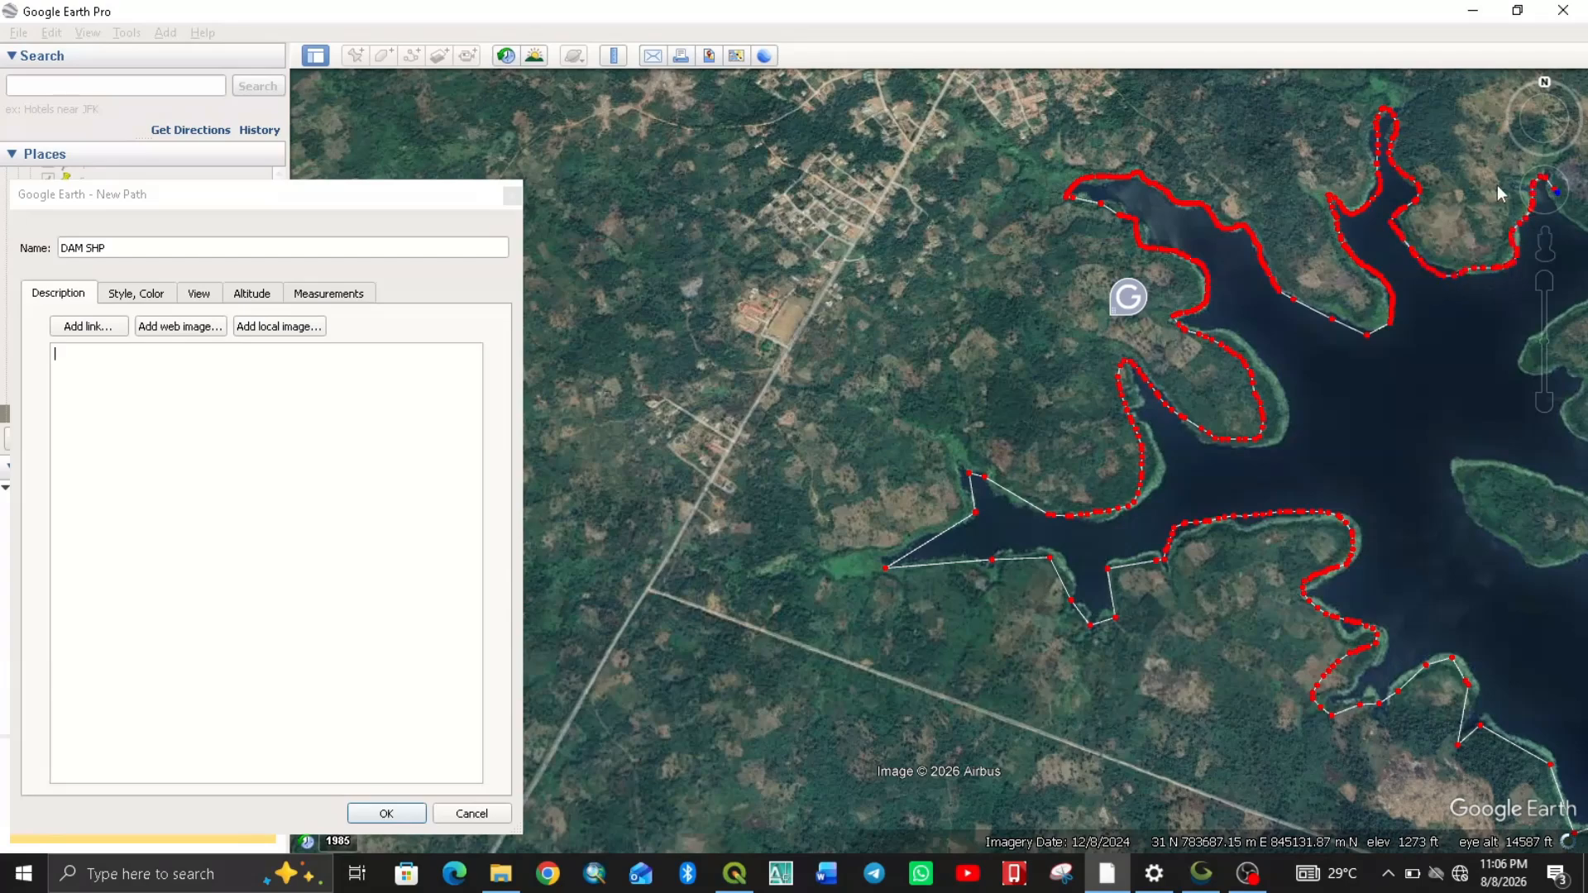
scroll(1194, 234, down, 3)
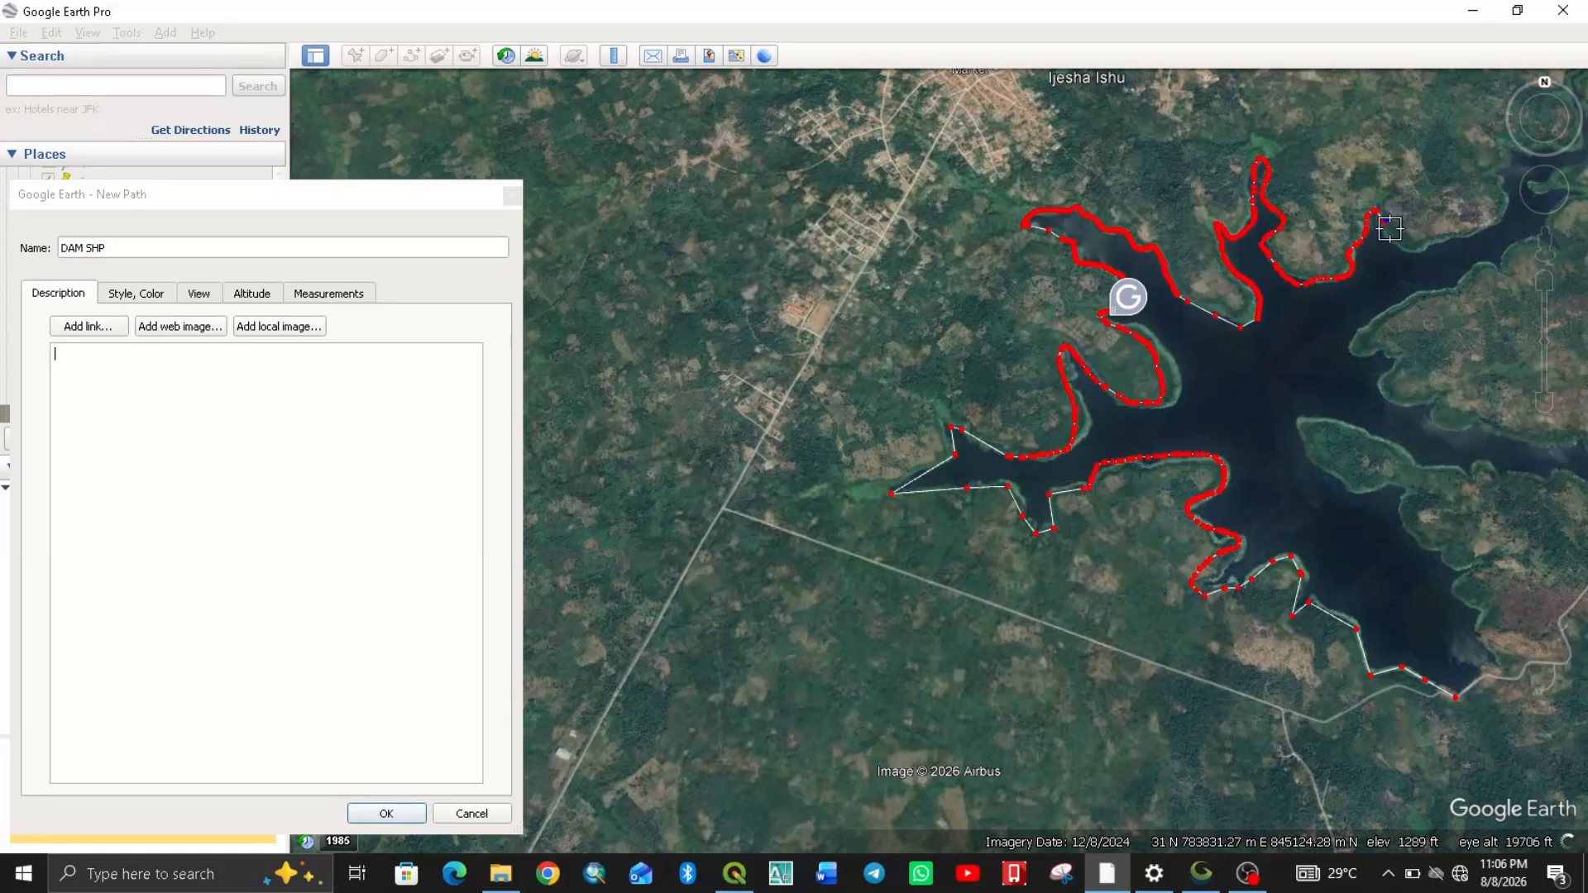
mouse_move(1390, 228)
mouse_down()
mouse_move(1417, 254)
mouse_move(1470, 235)
mouse_move(1503, 193)
mouse_up()
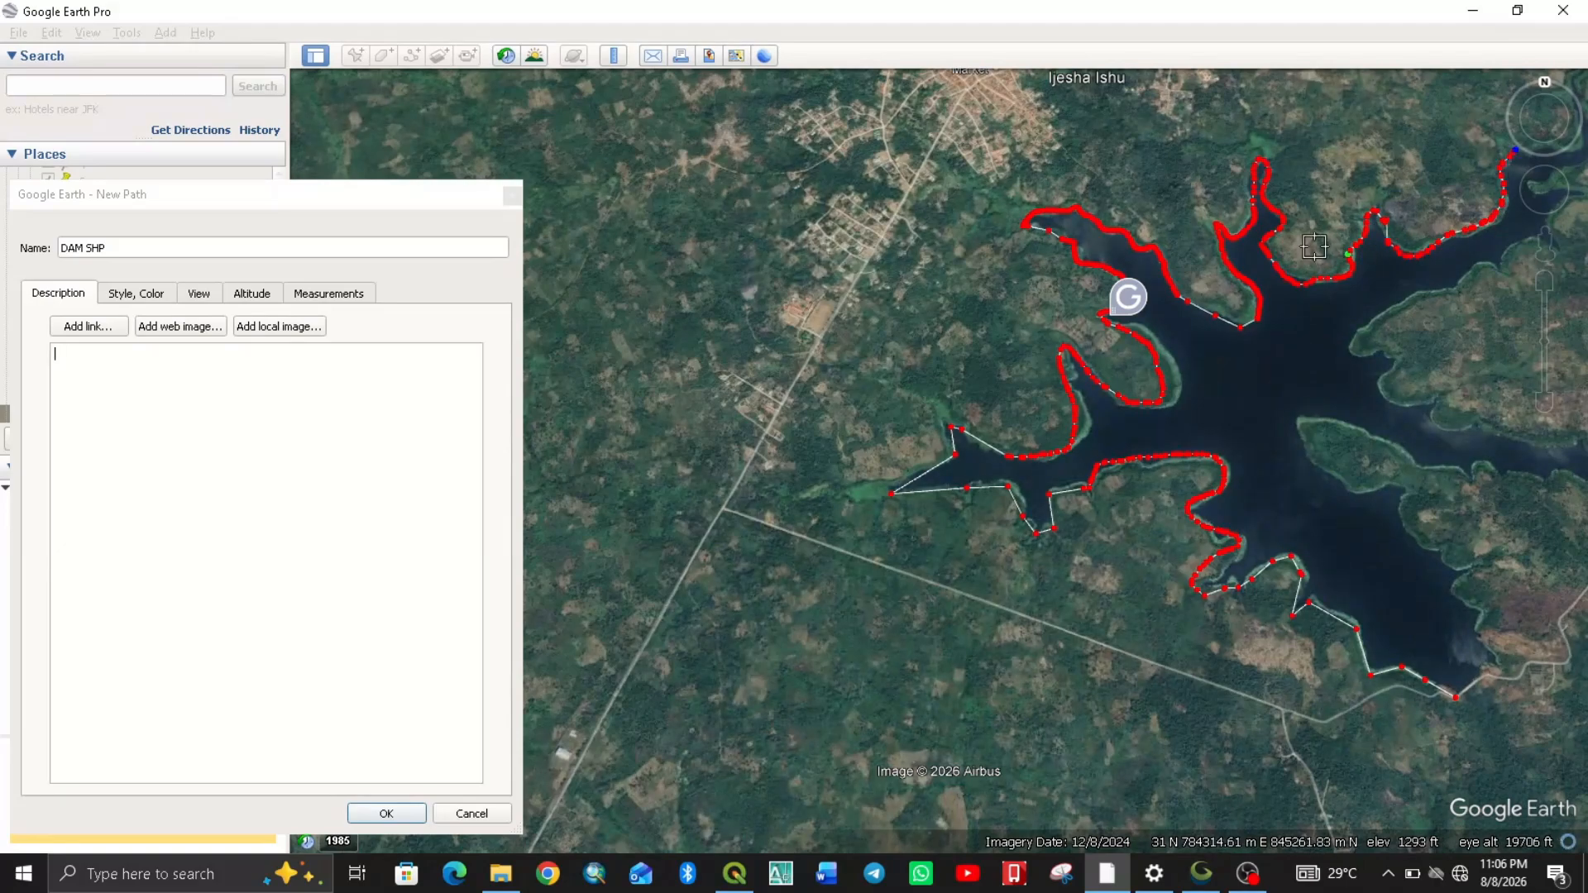
Finish the traced shoreline and store it as the path DAM SHP.
scroll(1249, 295, down, 5)
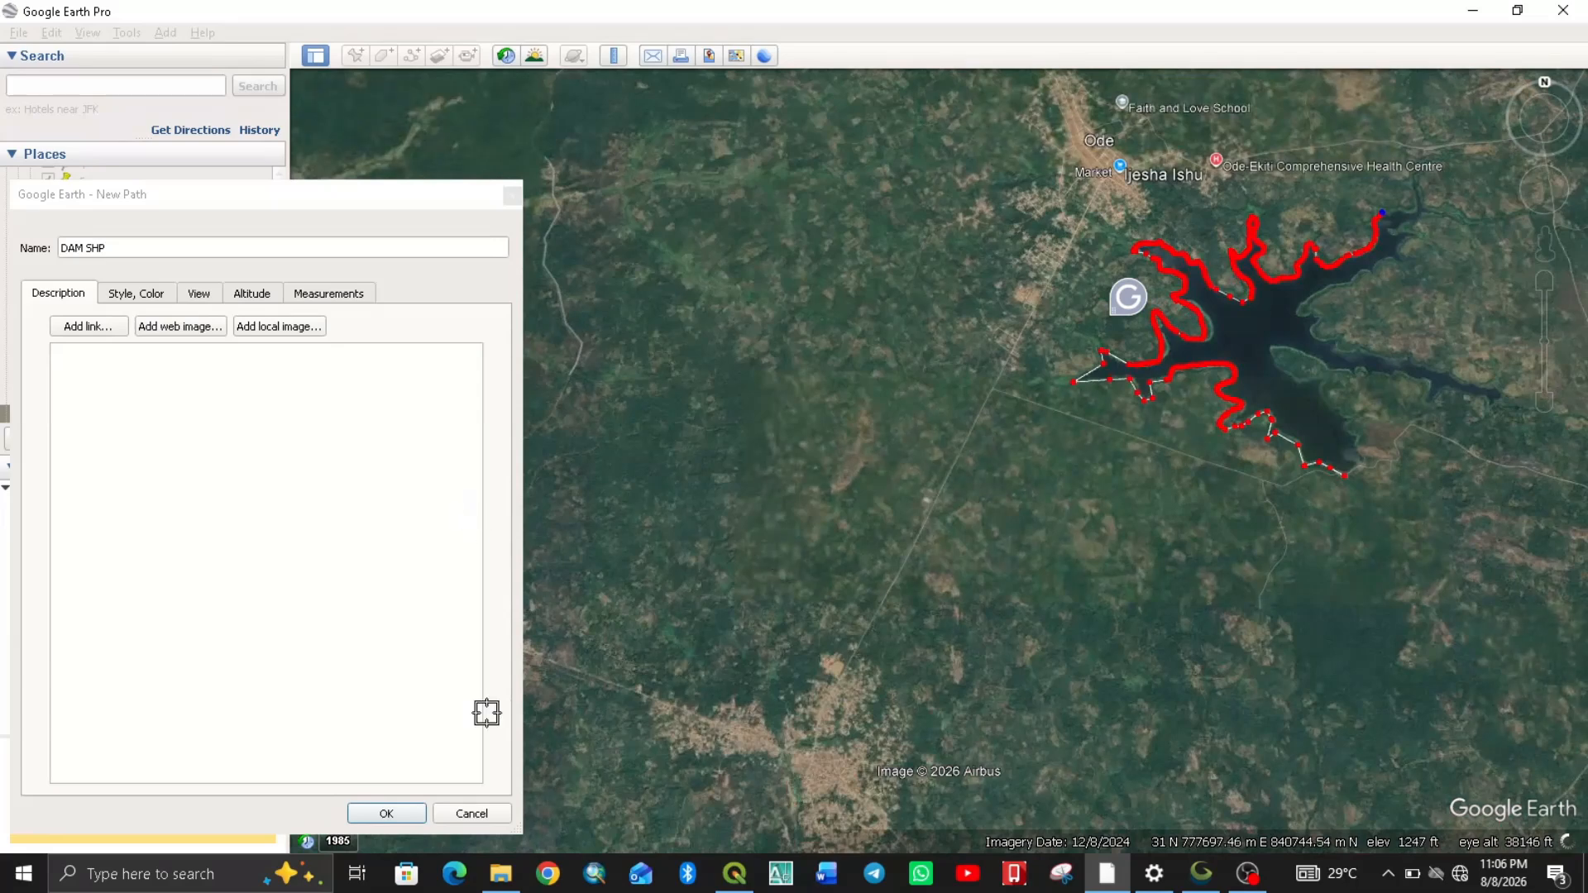
click(68, 345)
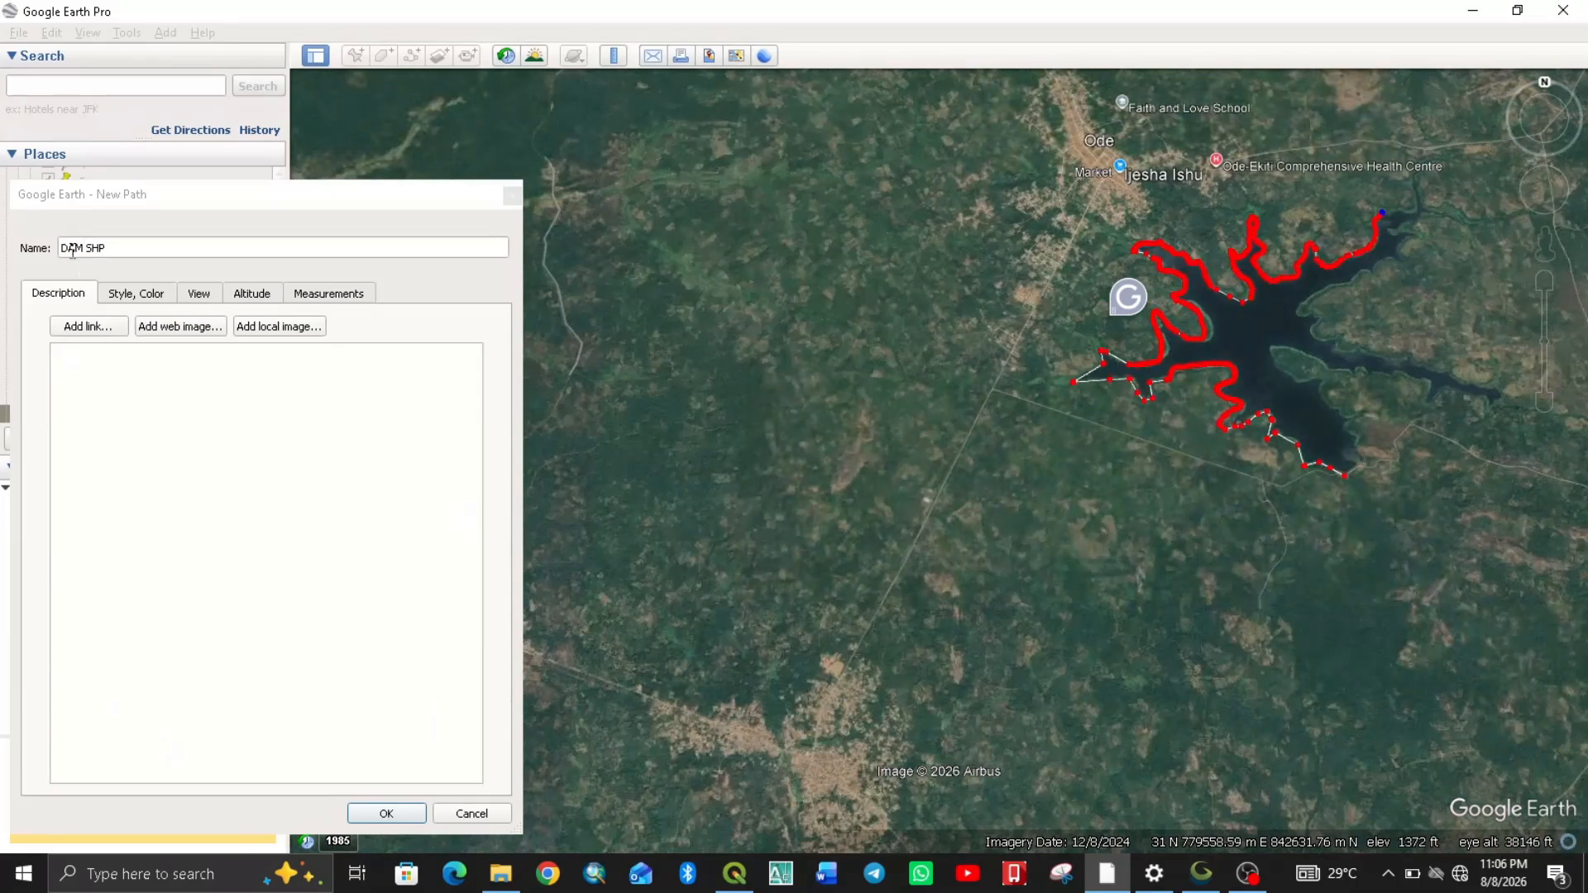
click(114, 247)
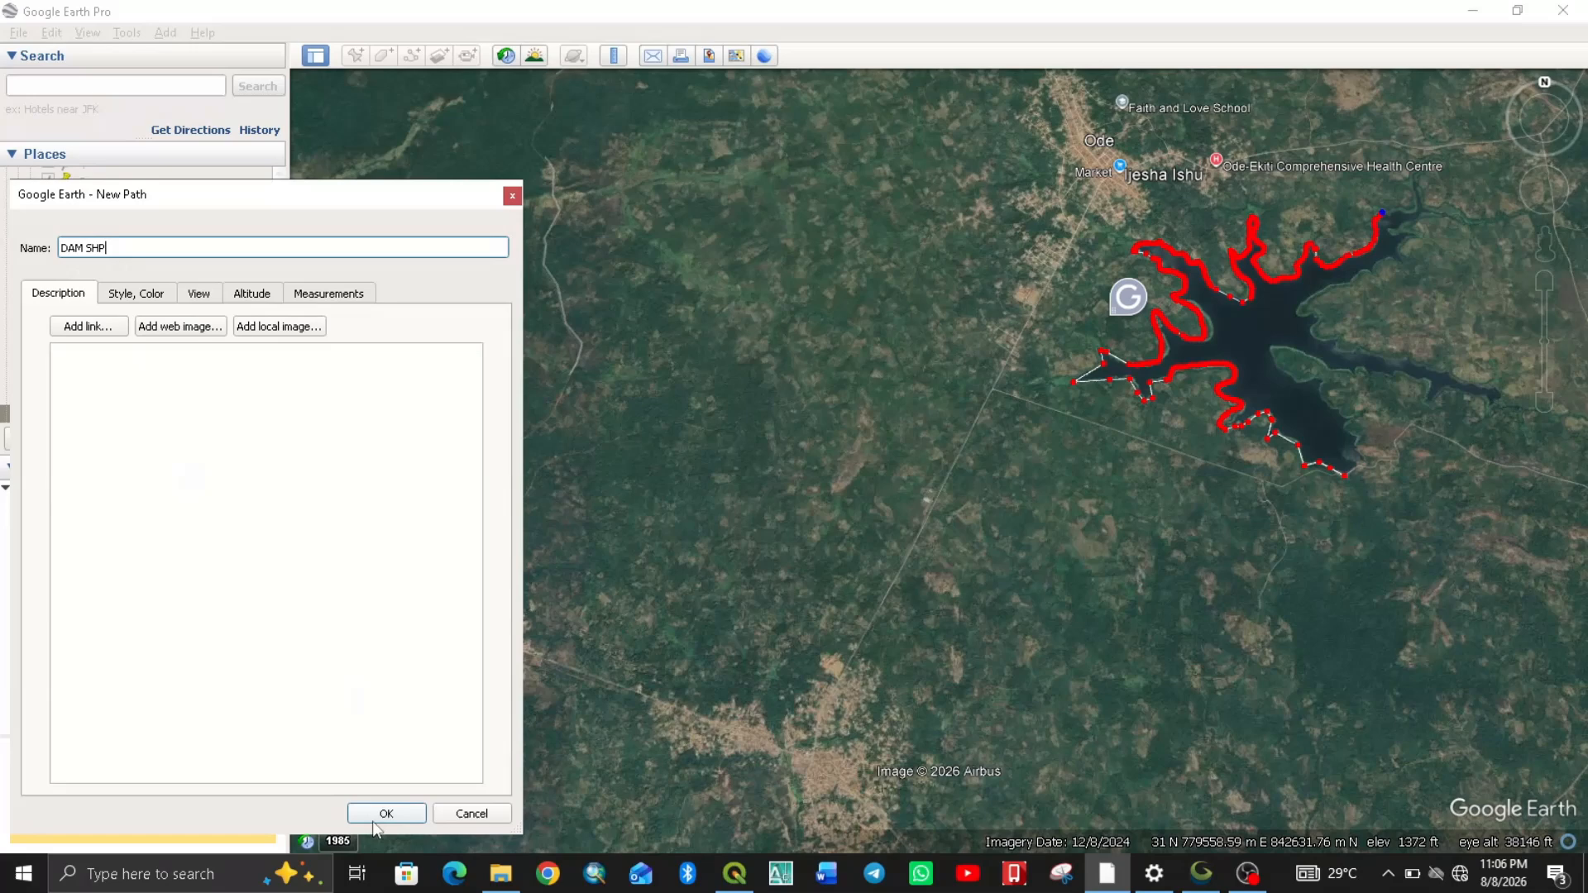
click(387, 813)
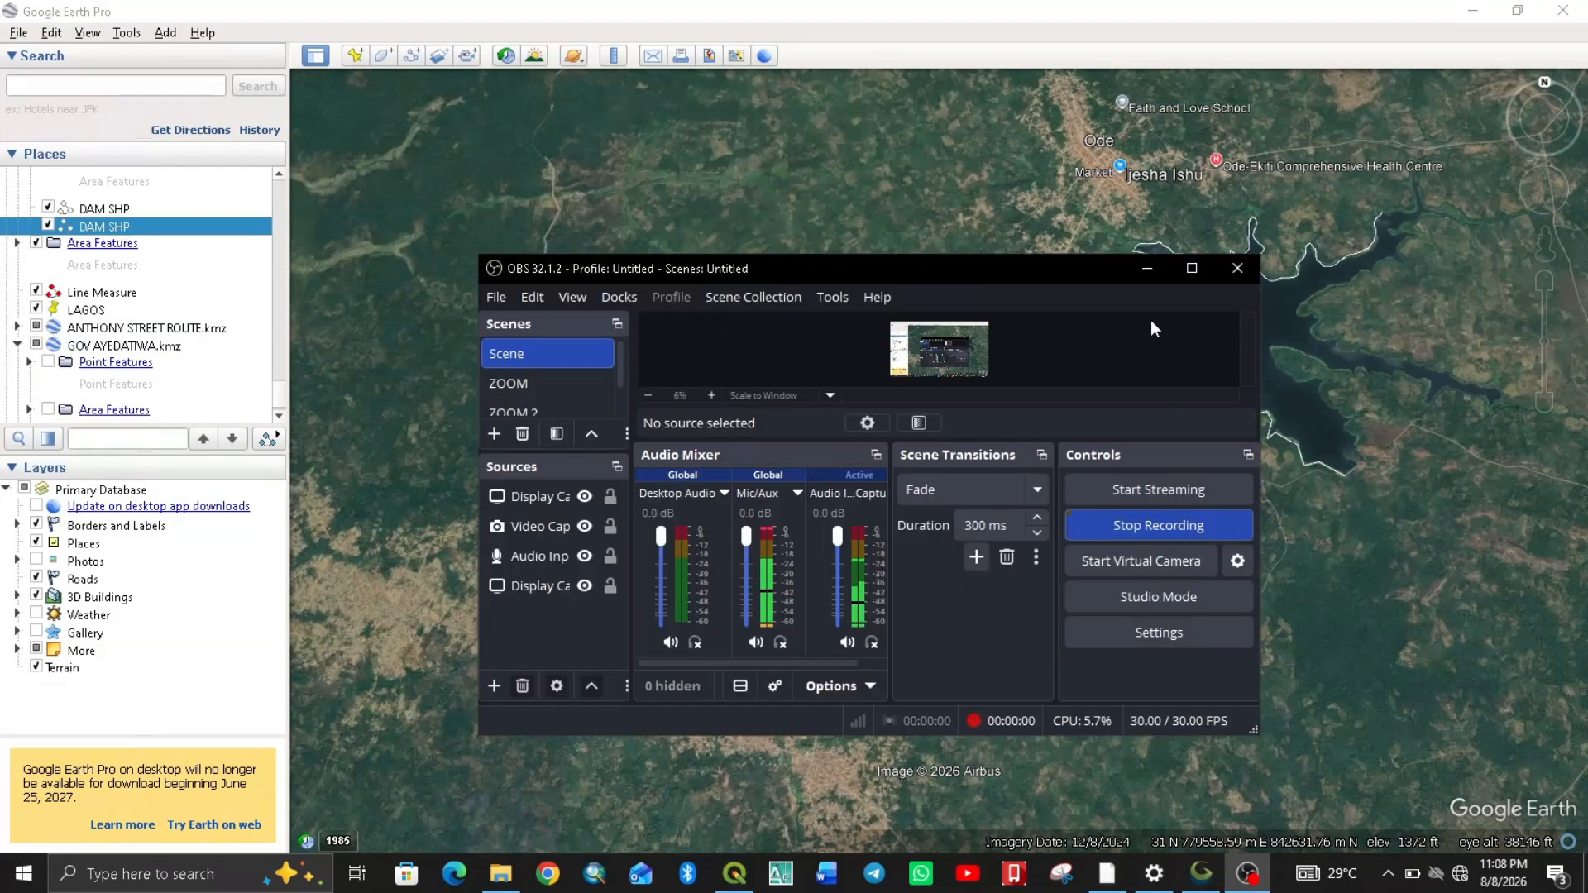
click(1150, 266)
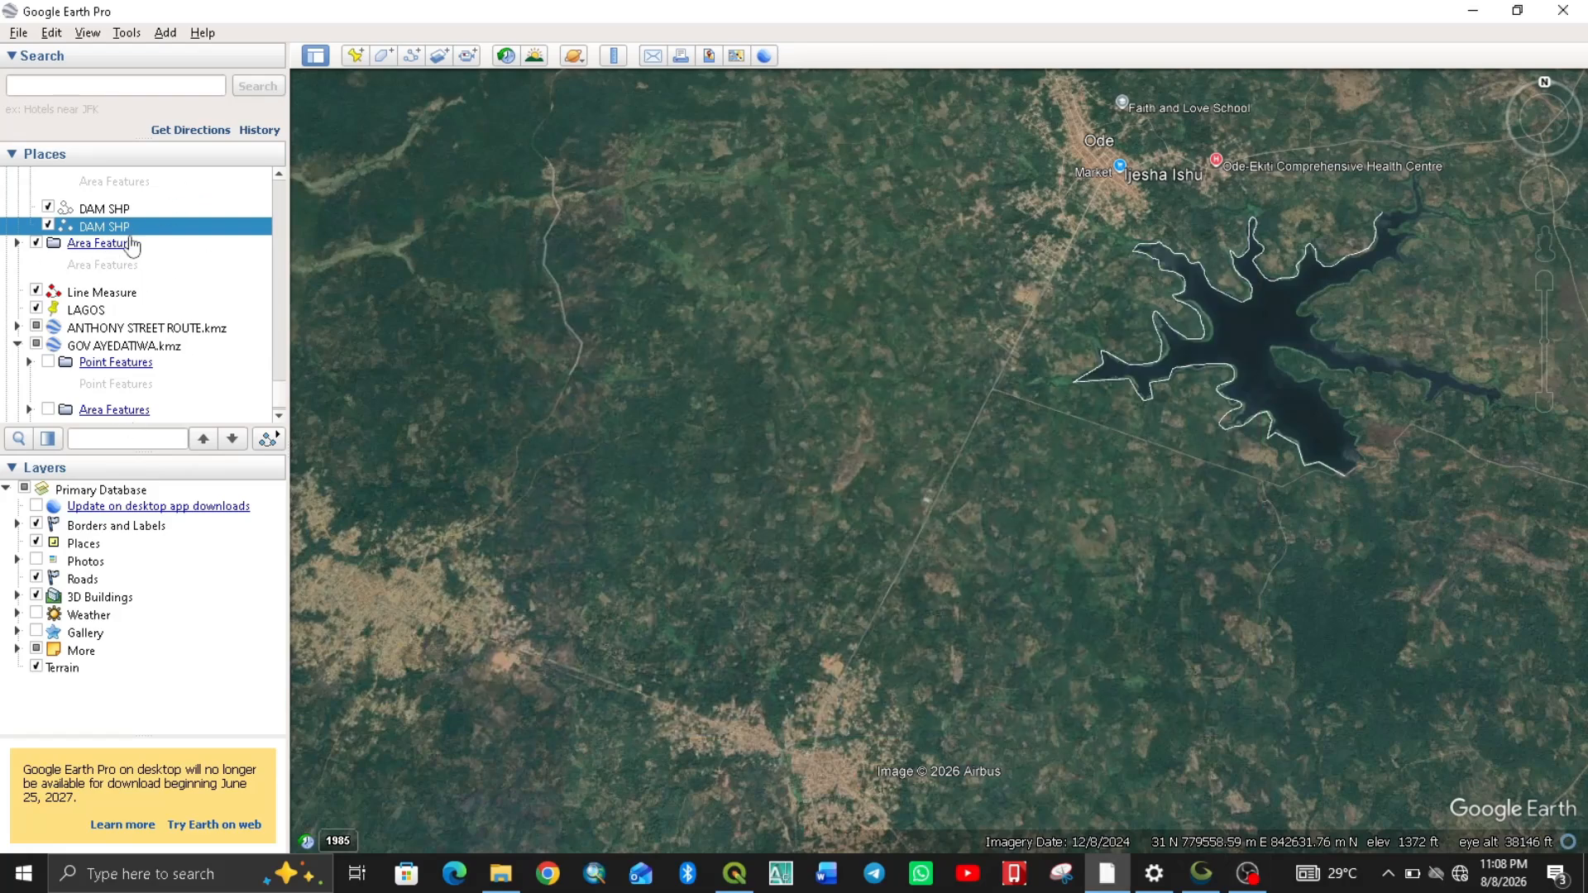
Save the newly traced DAM SHP path as a KMZ file named DAM SHP in the BCOR folder.
scroll(76, 232, up, 1)
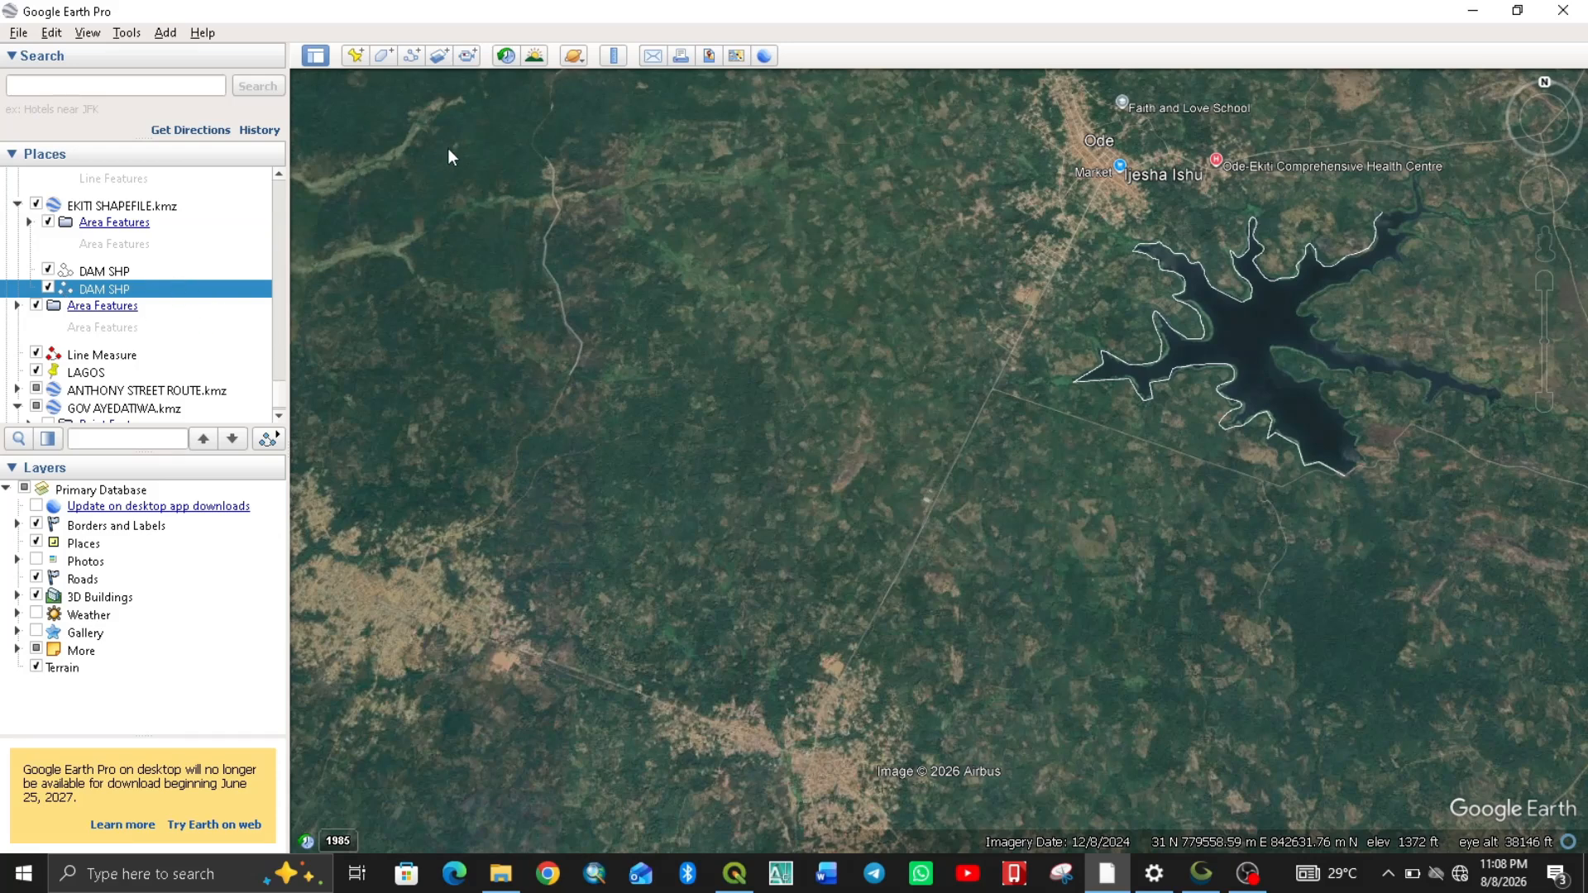
right_click(101, 291)
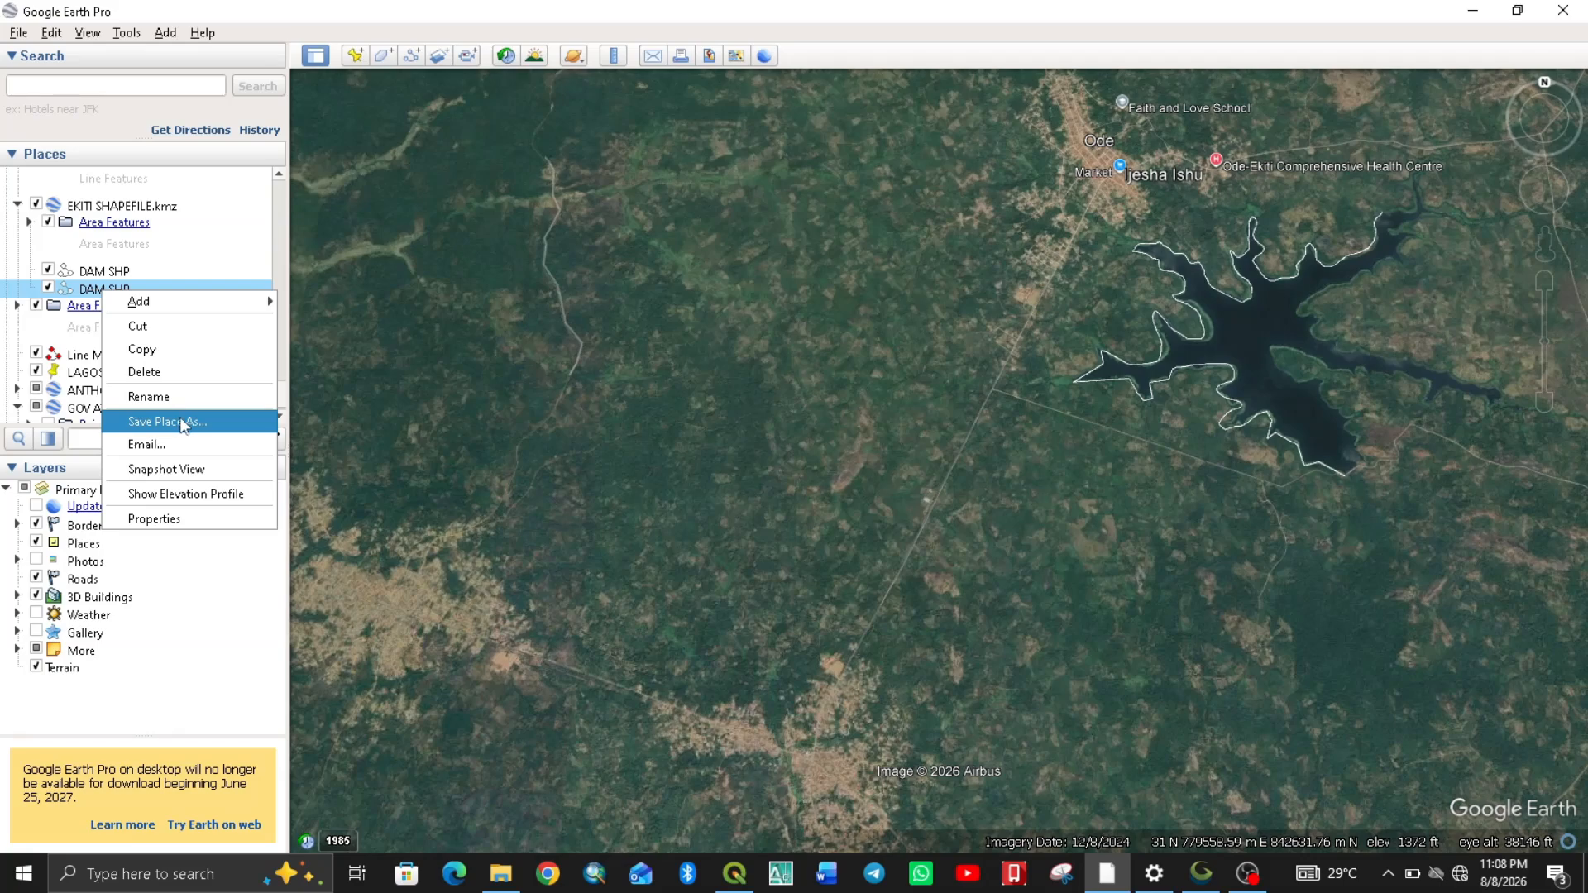
click(190, 422)
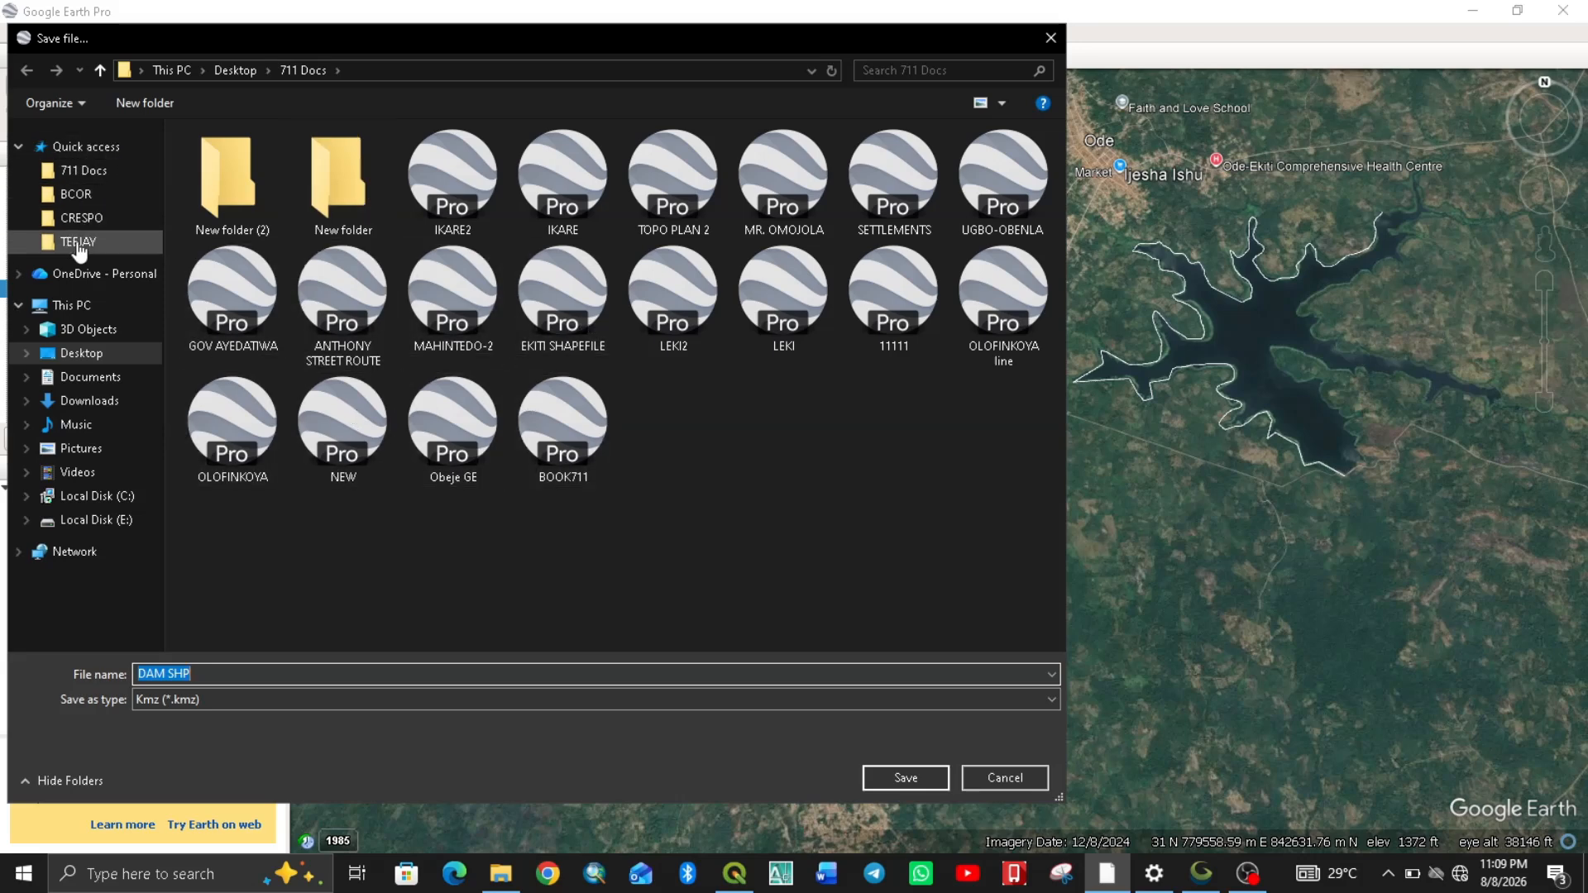
click(64, 197)
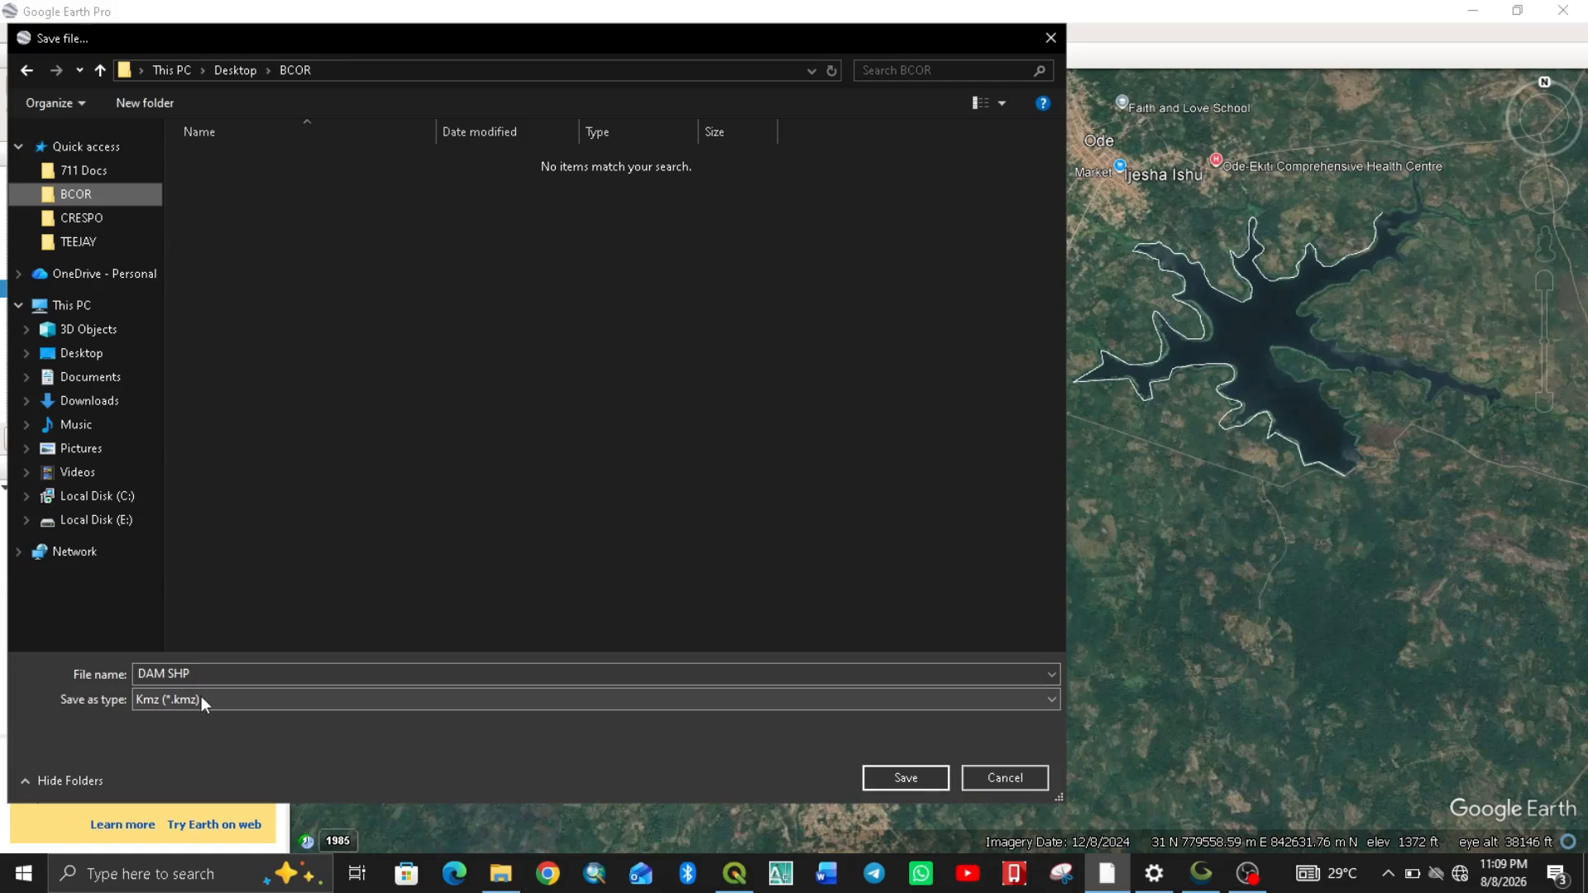
click(894, 780)
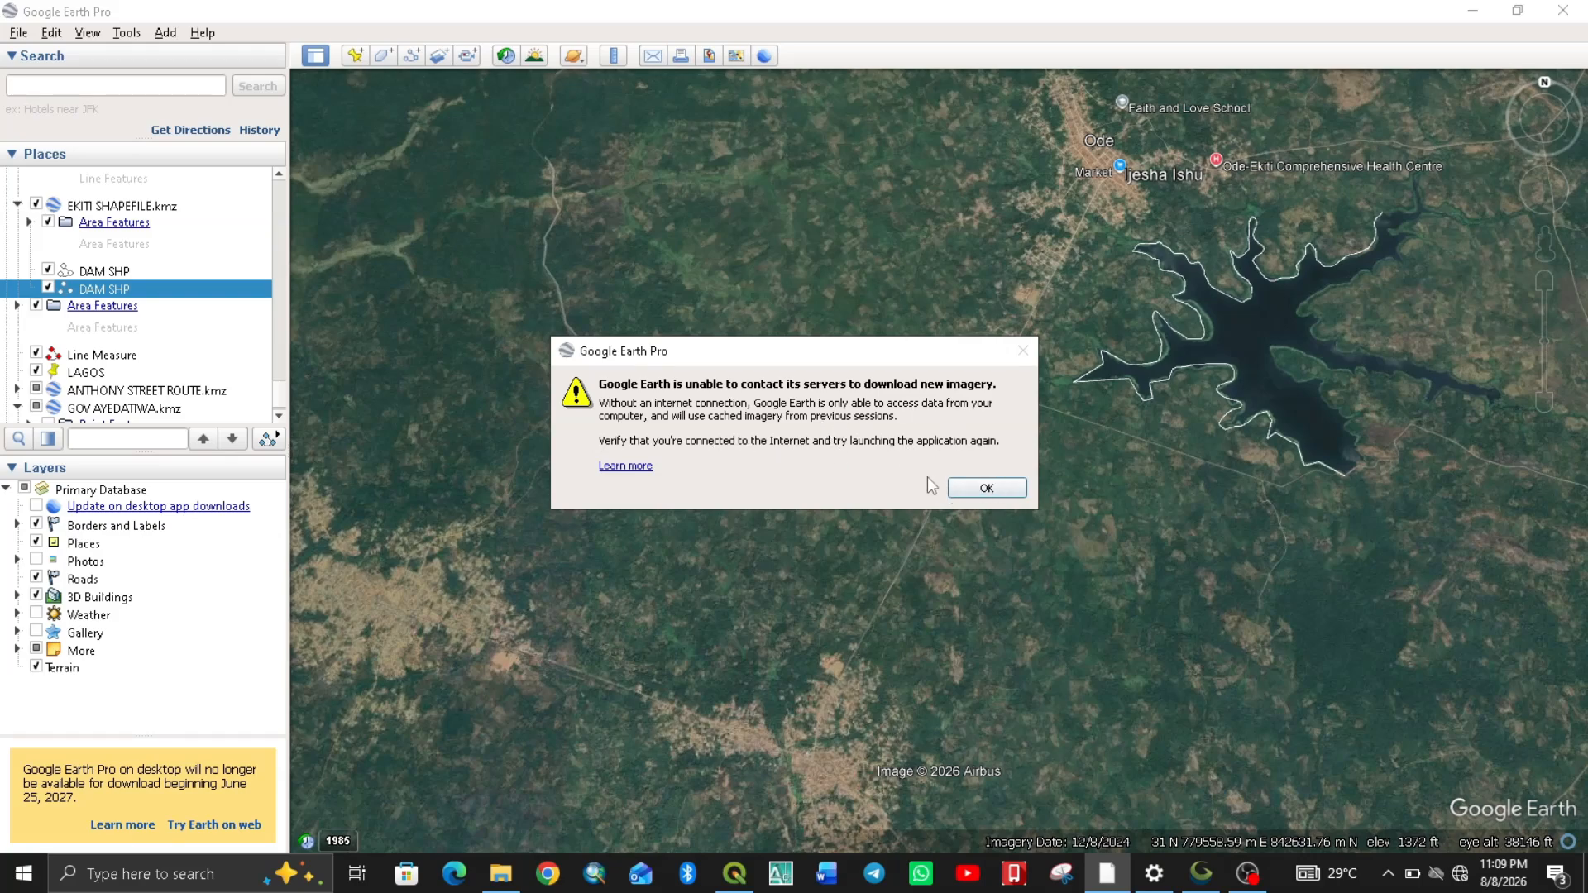
click(986, 488)
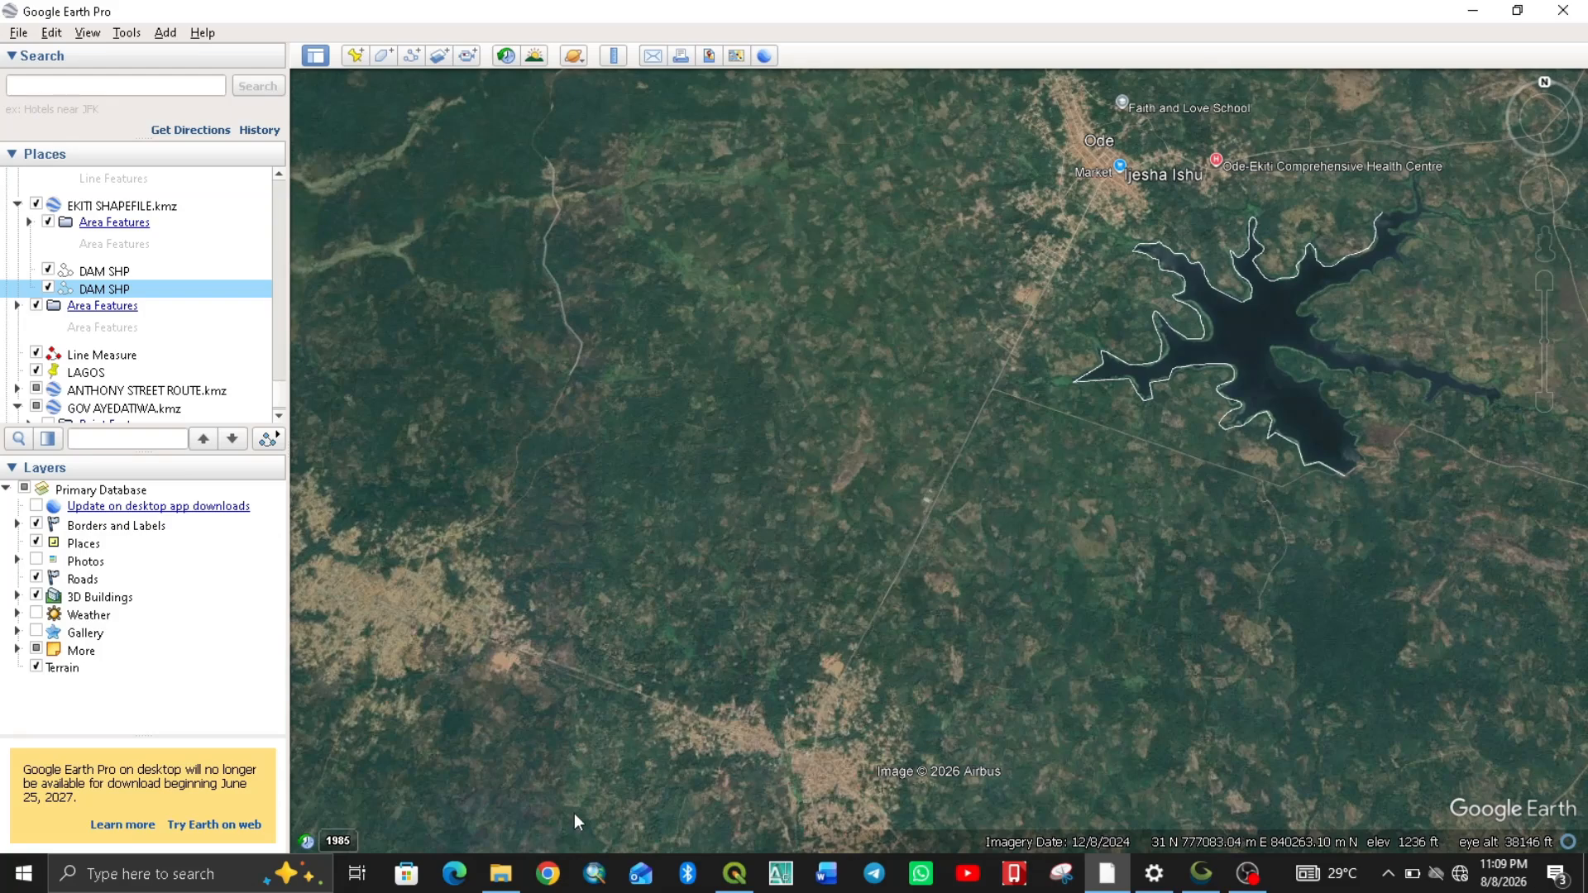
Switch to File Explorer and open the BCOR folder to check for the saved DAM SHP file.
click(500, 874)
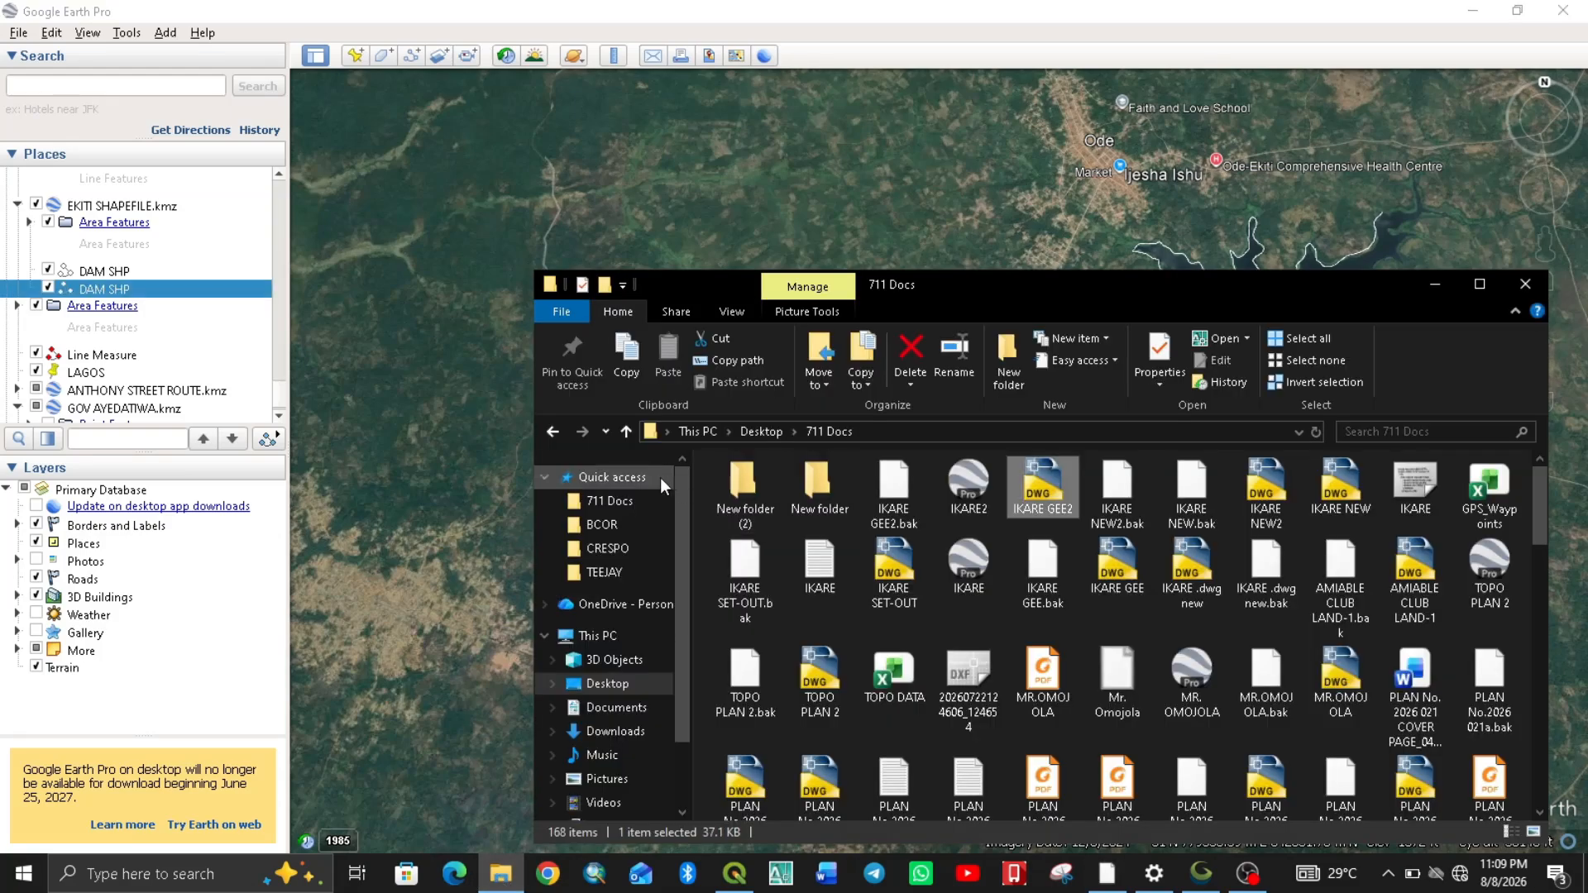
click(654, 524)
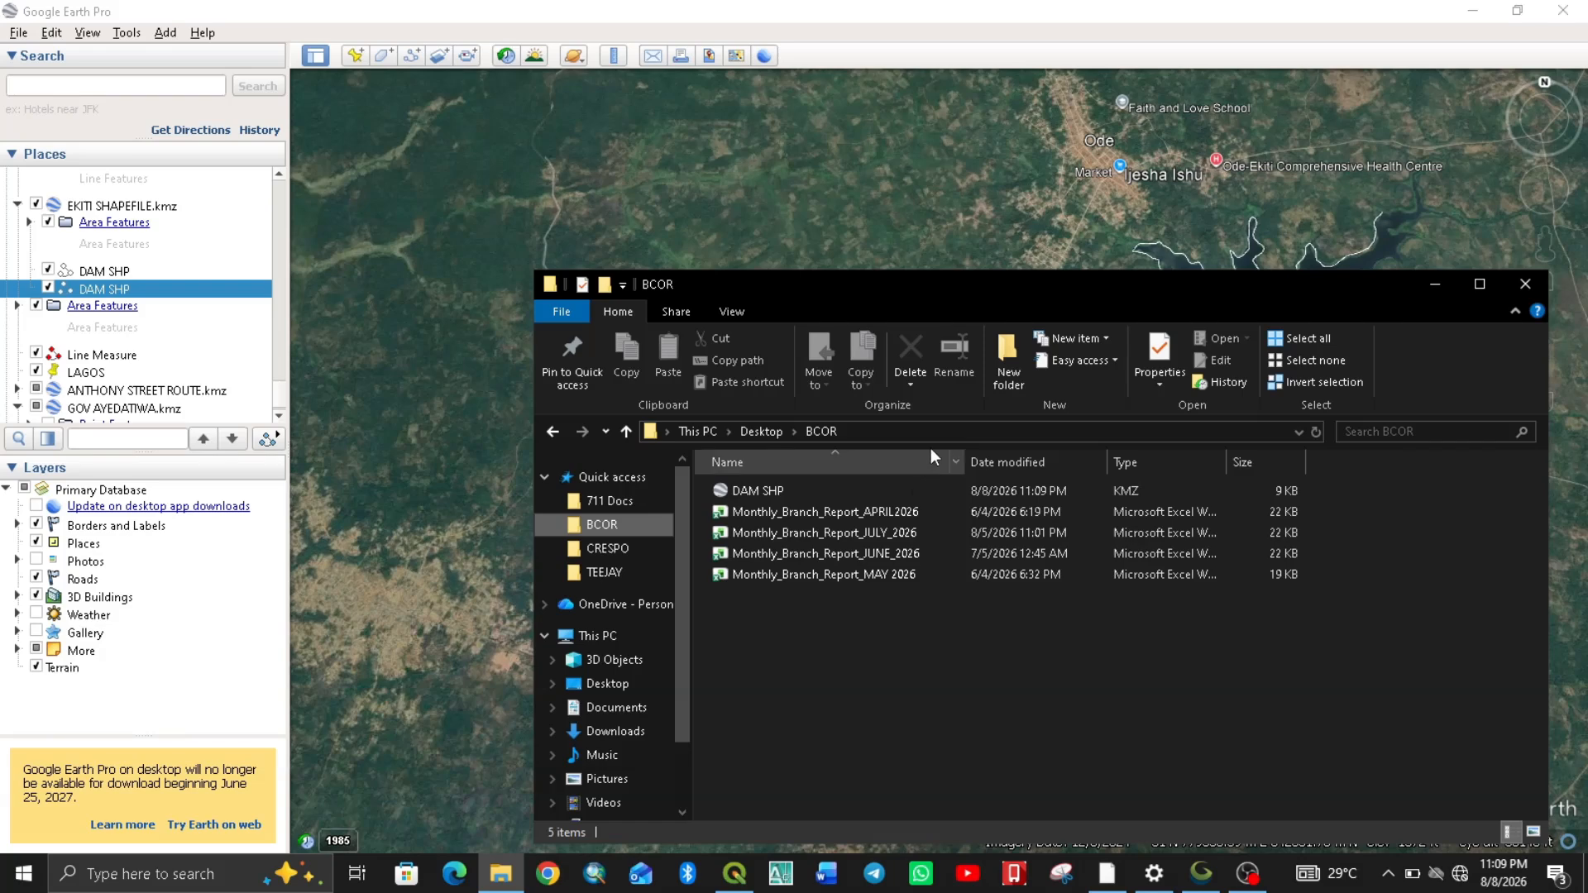
click(982, 157)
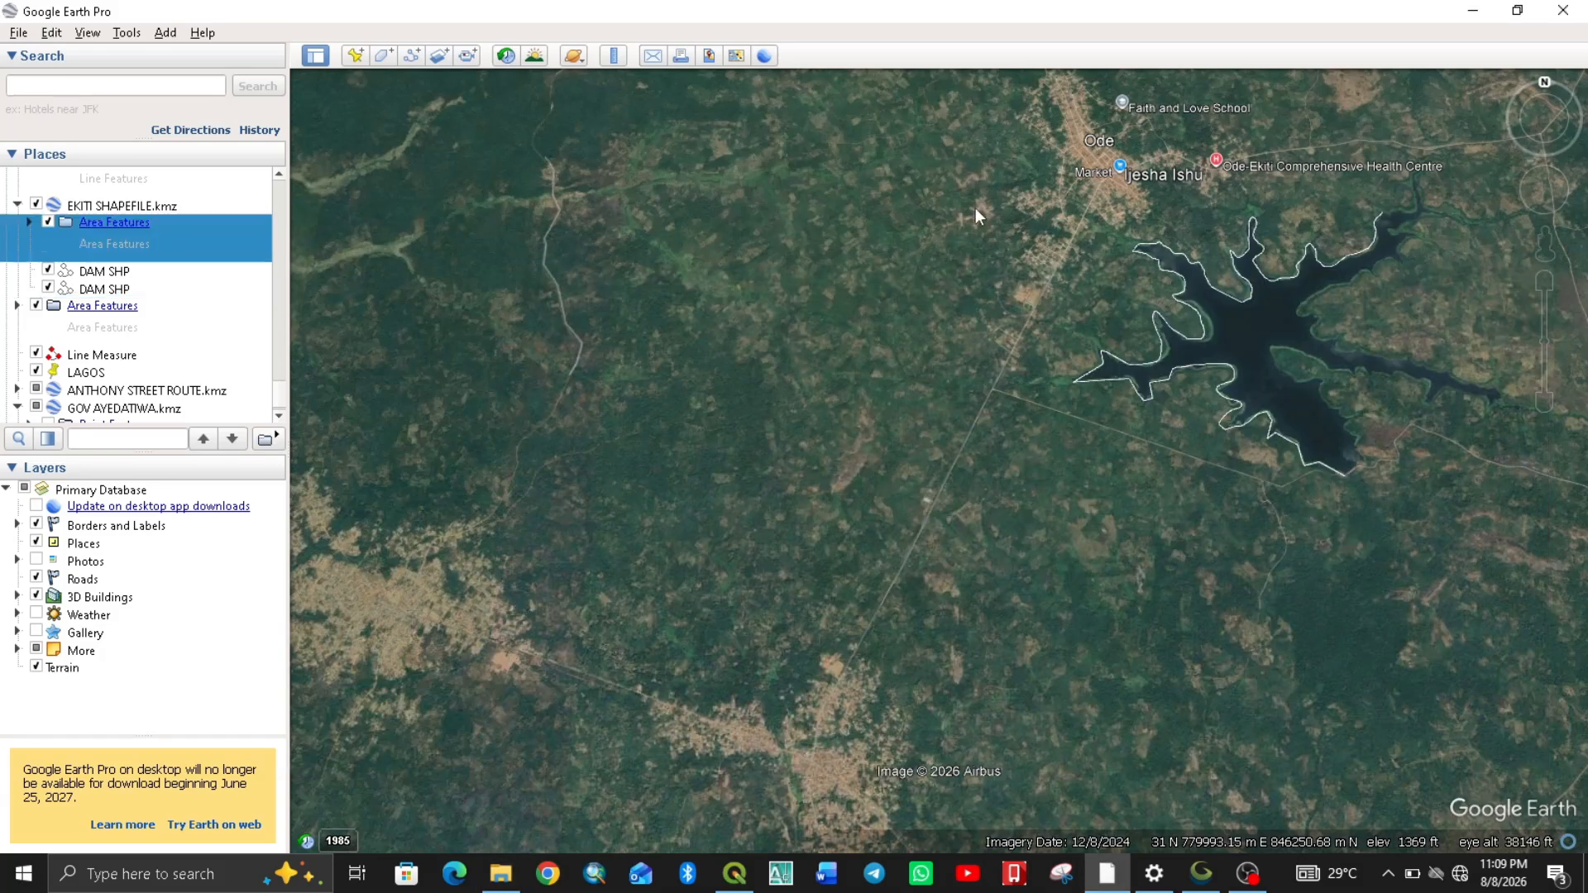
Switch to QGIS, start a new empty project and add DAM SHP.kmz from the BCOR folder as a layer.
click(740, 875)
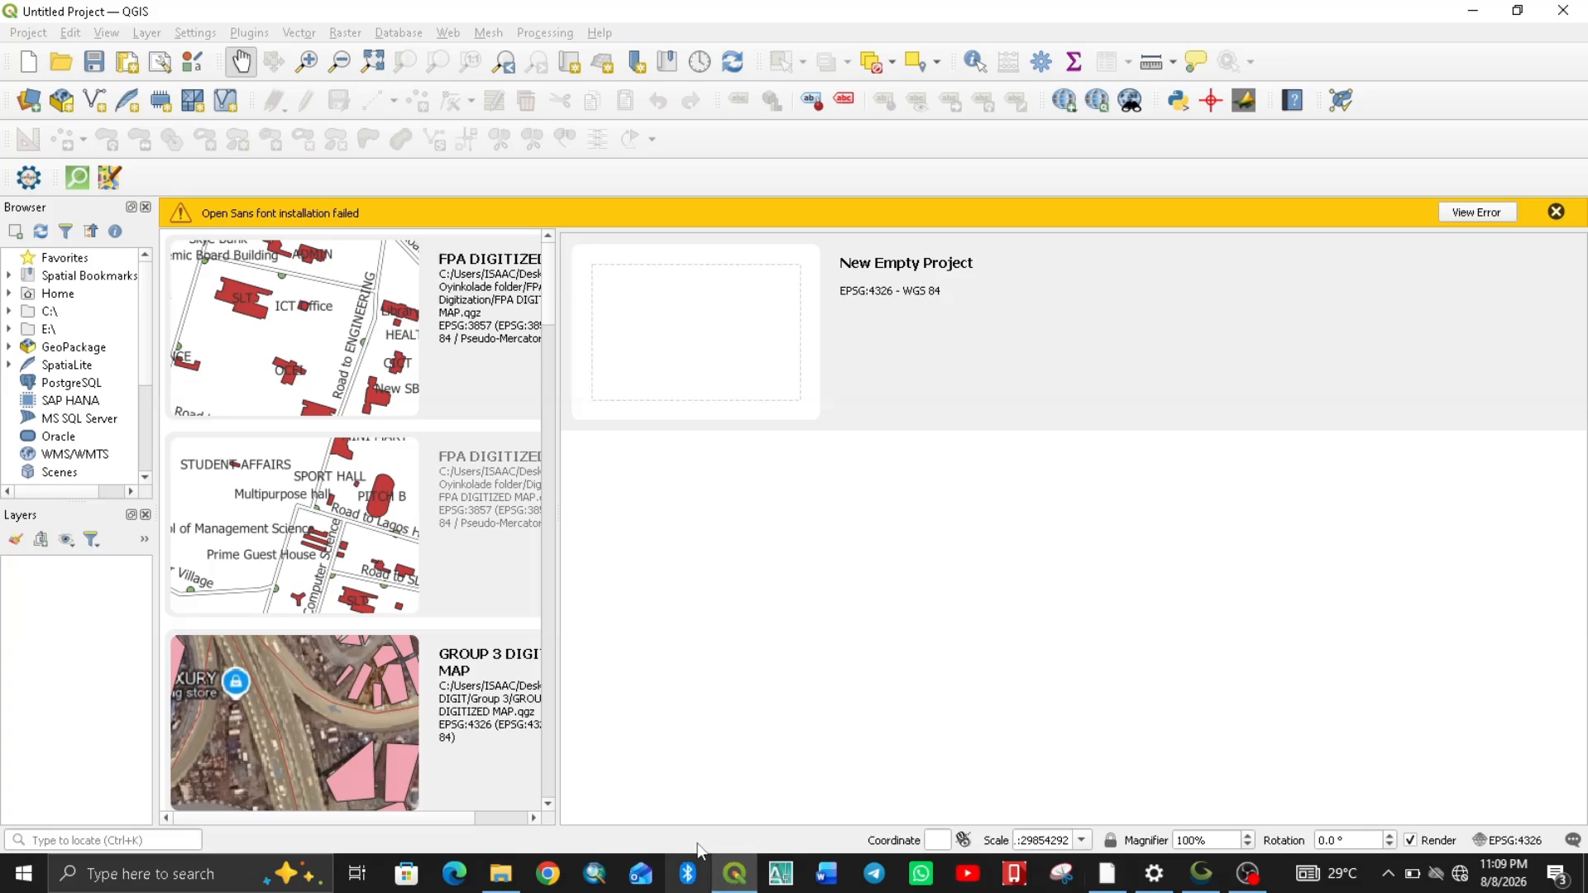
double_click(727, 338)
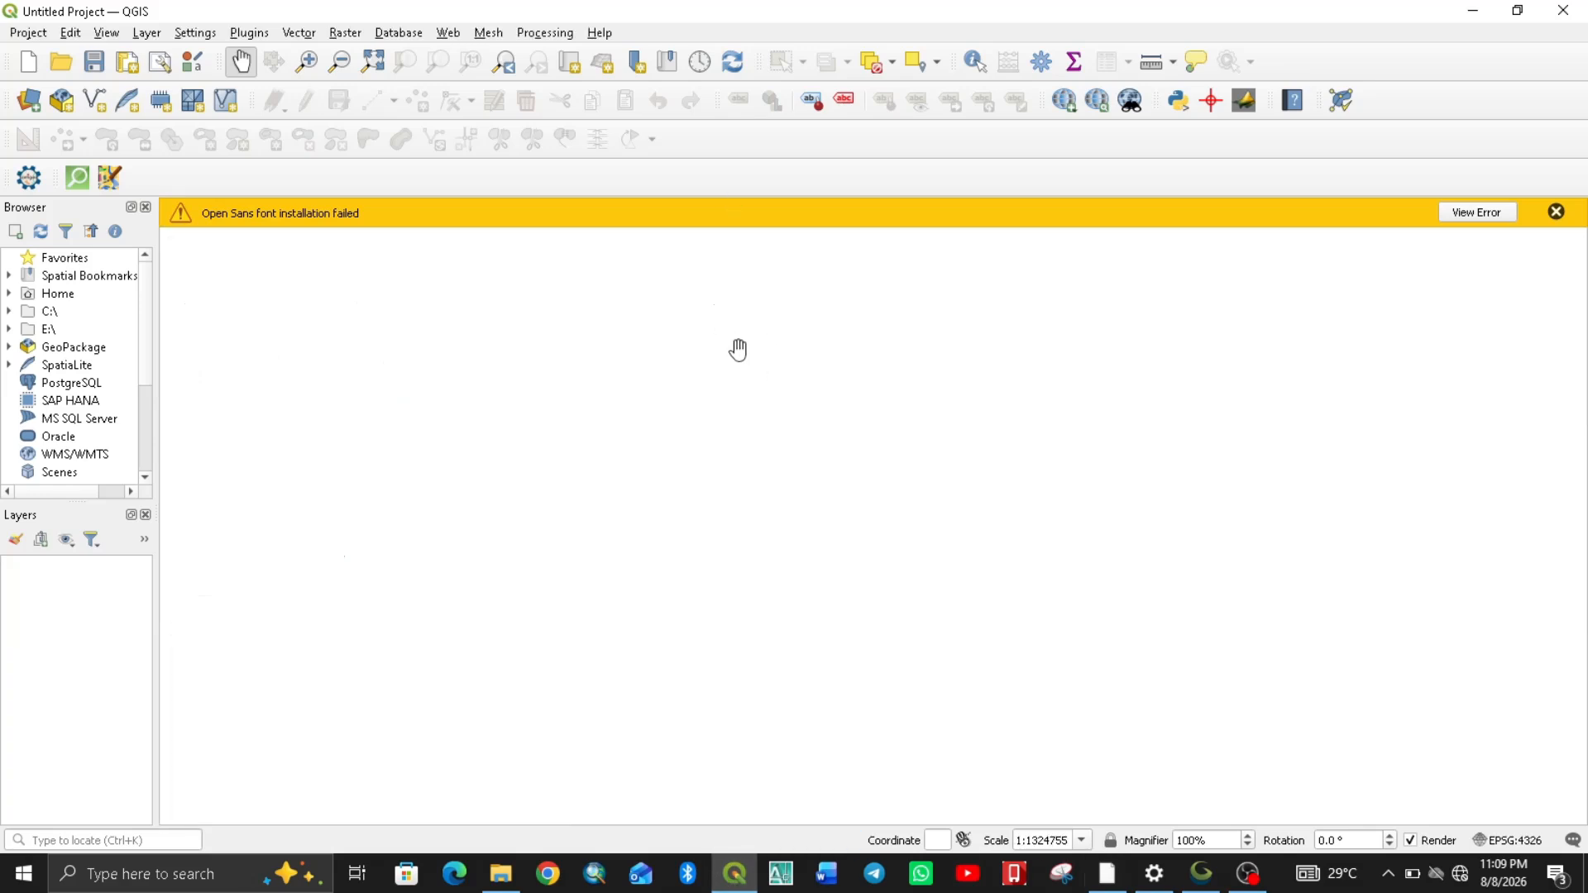
click(501, 874)
drag(769, 491, 69, 654)
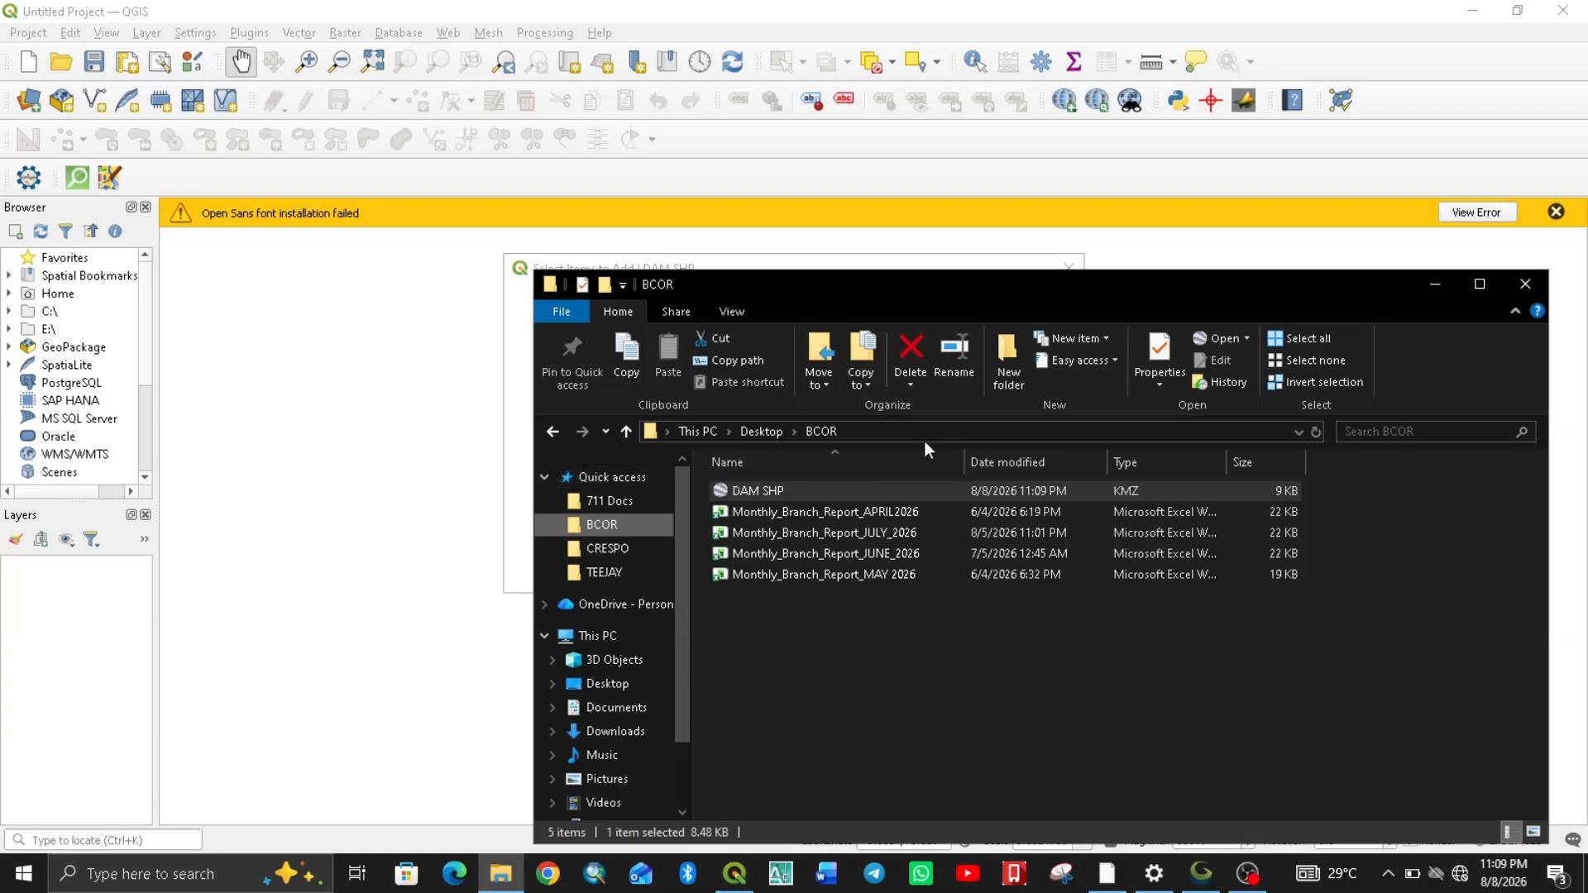
click(1444, 290)
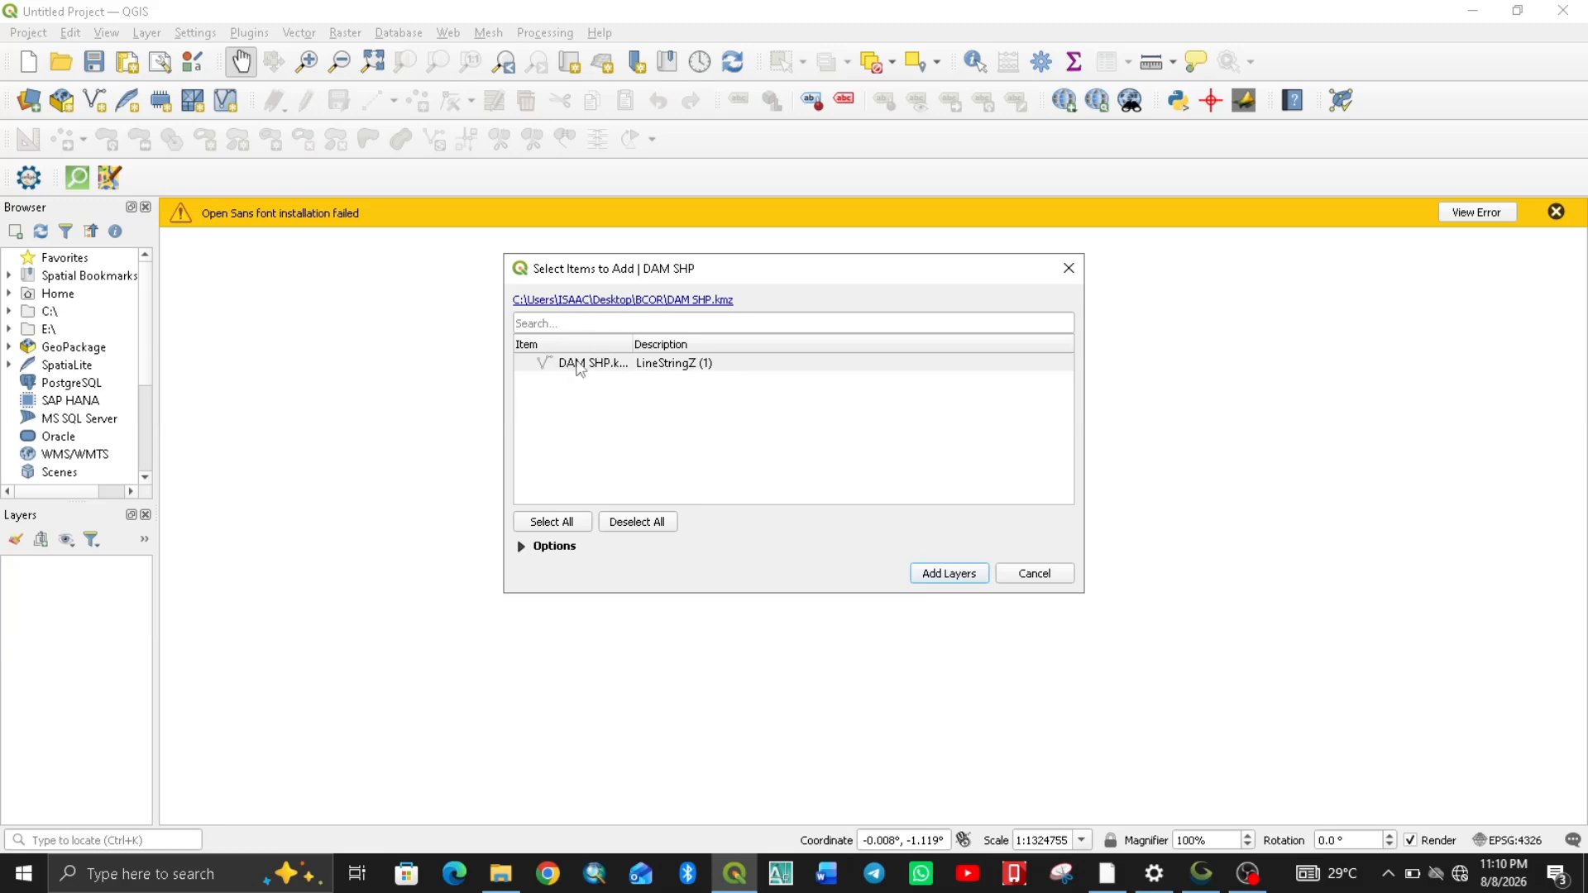
click(947, 574)
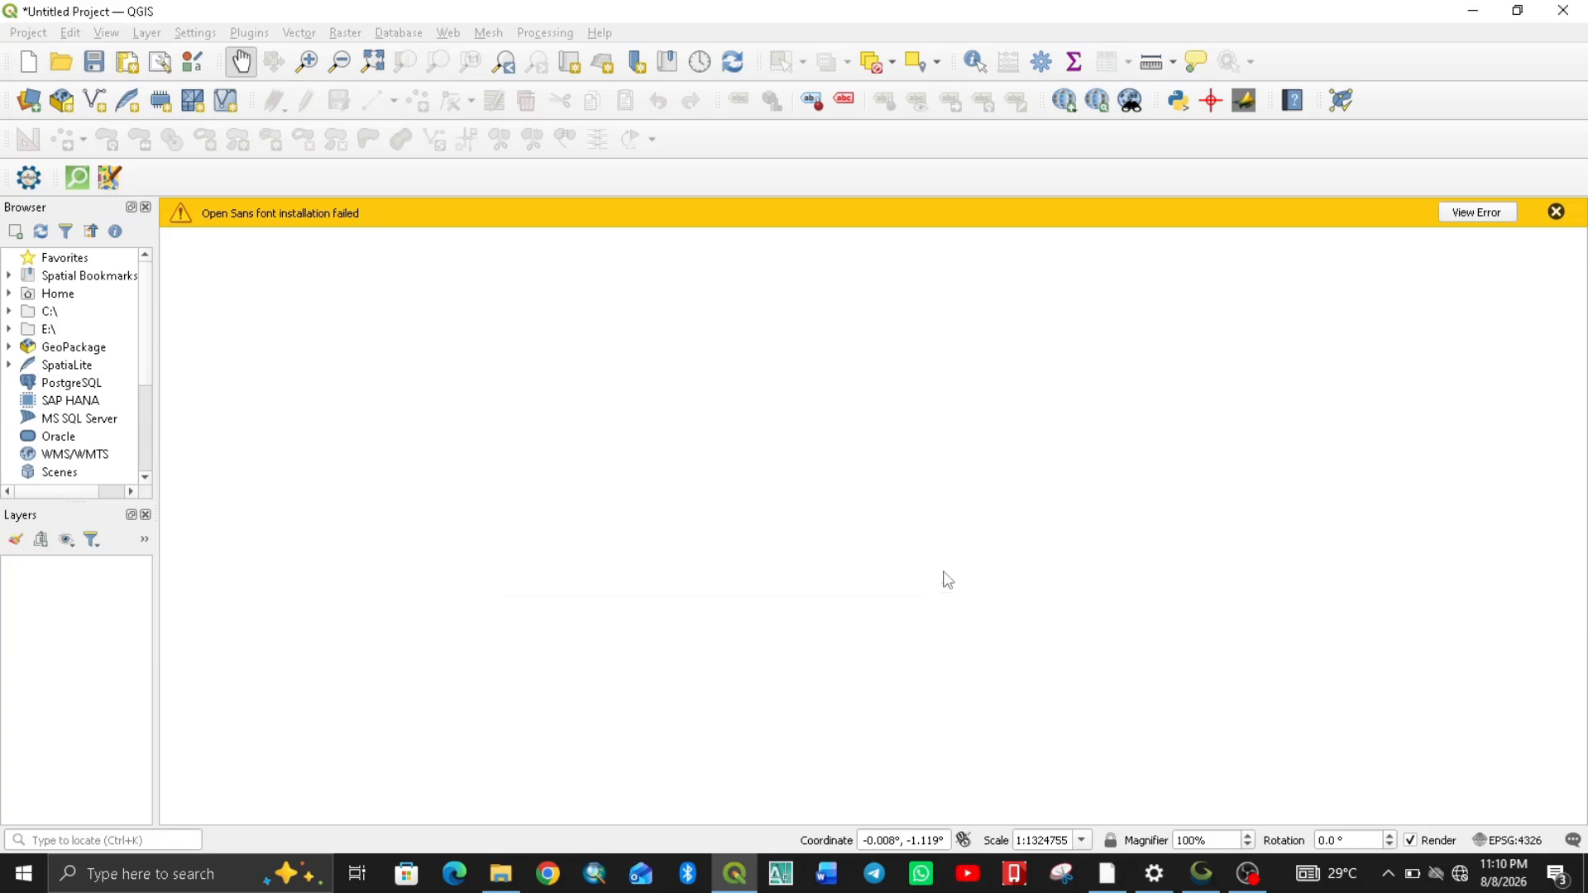
Set the DAM SHP.kmz layer's default line symbol colour to black.
scroll(985, 365, up, 1)
scroll(909, 463, down, 2)
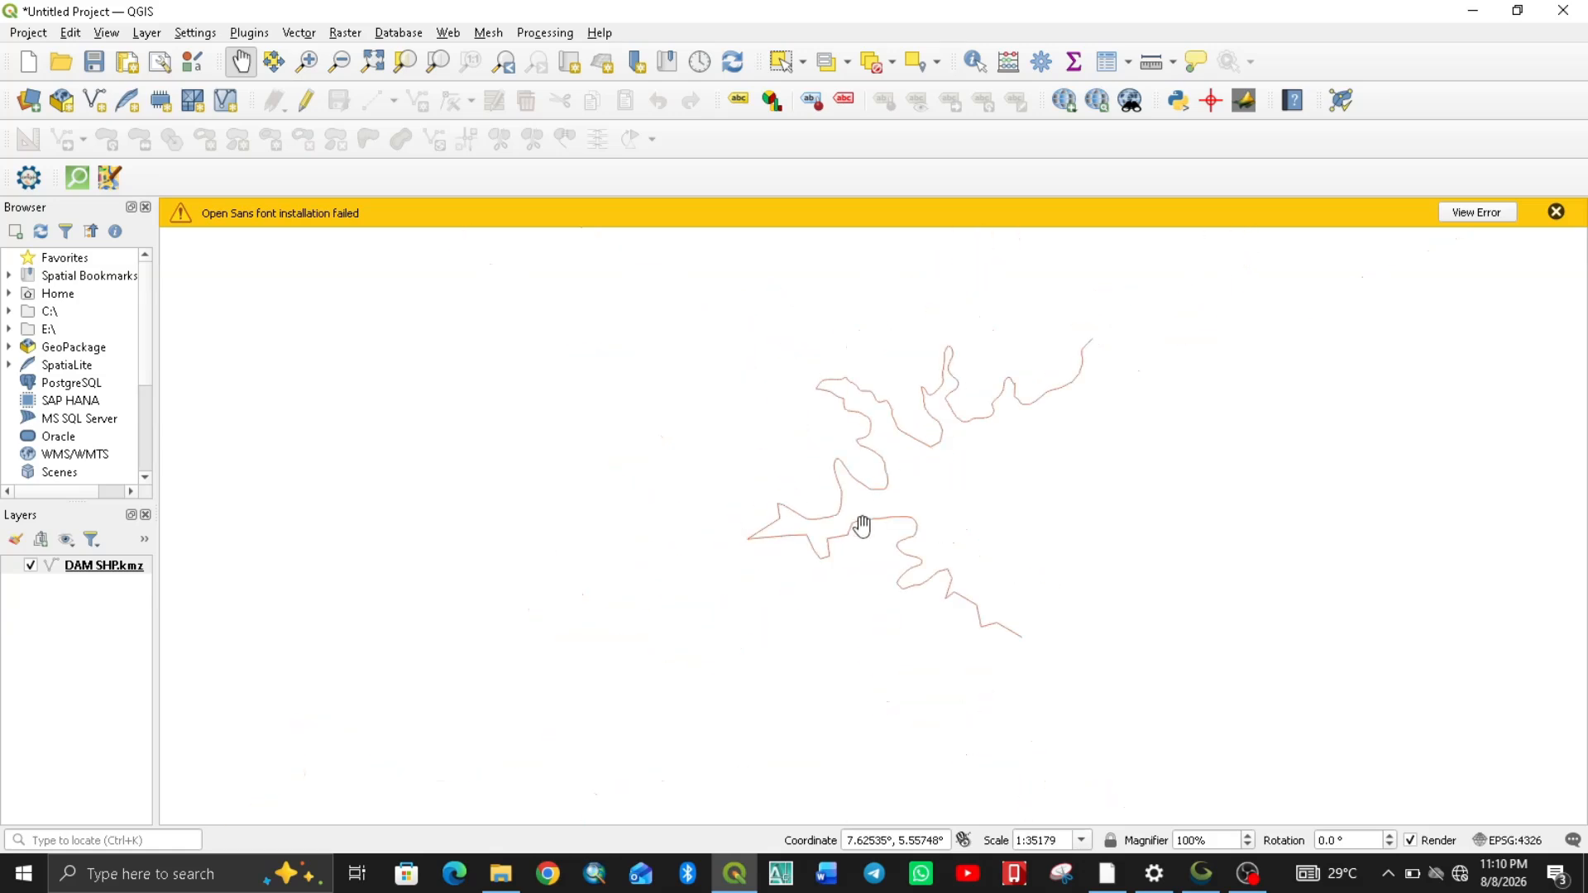
scroll(982, 575, up, 1)
drag(975, 549, 858, 575)
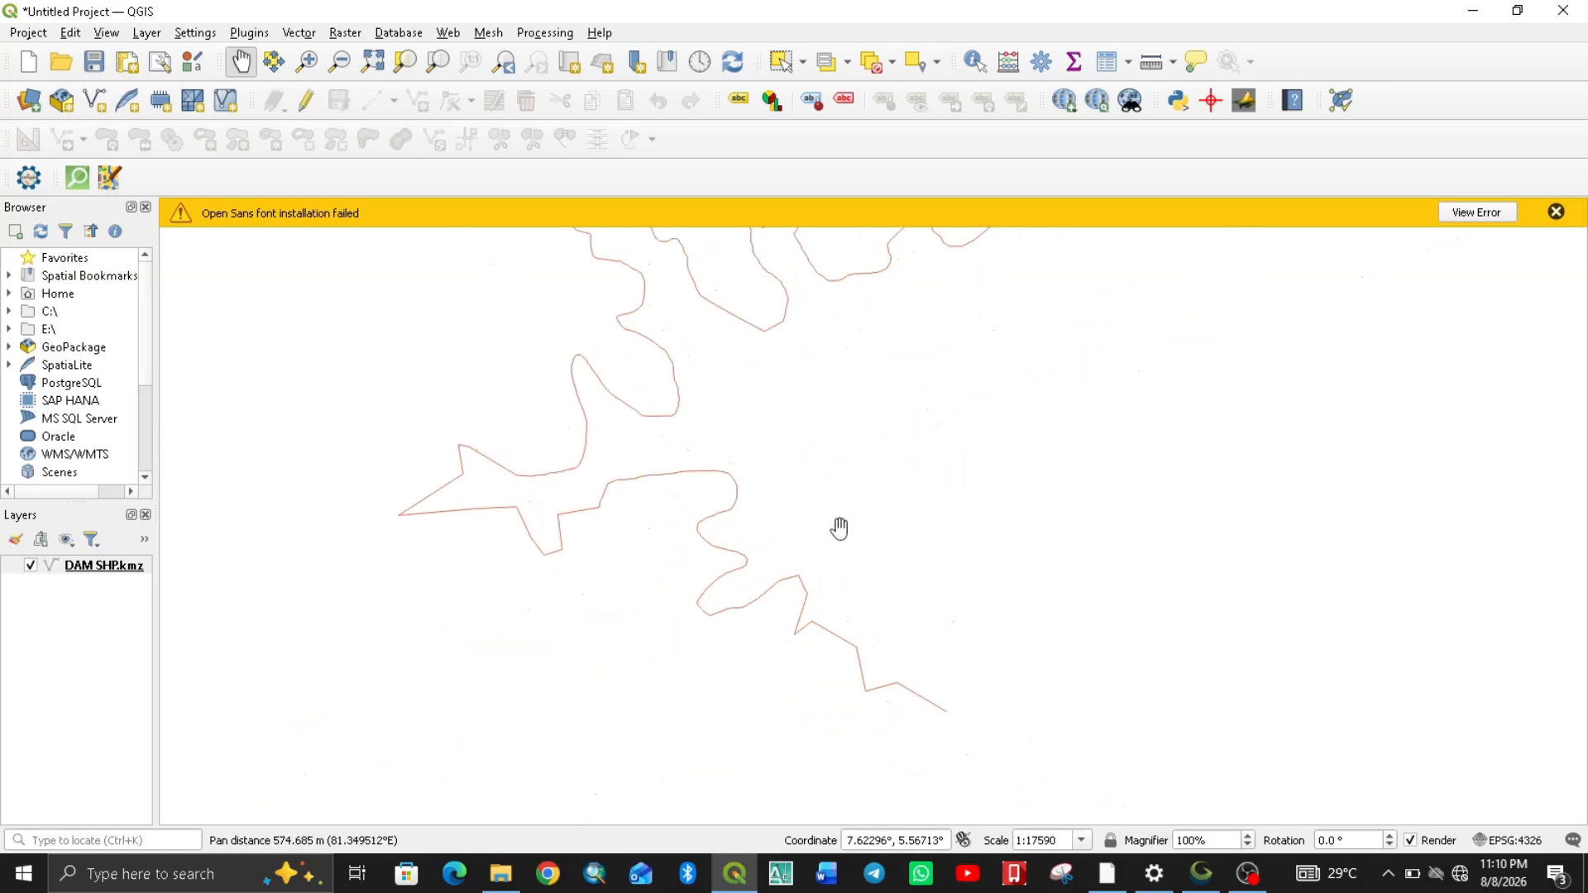
click(52, 571)
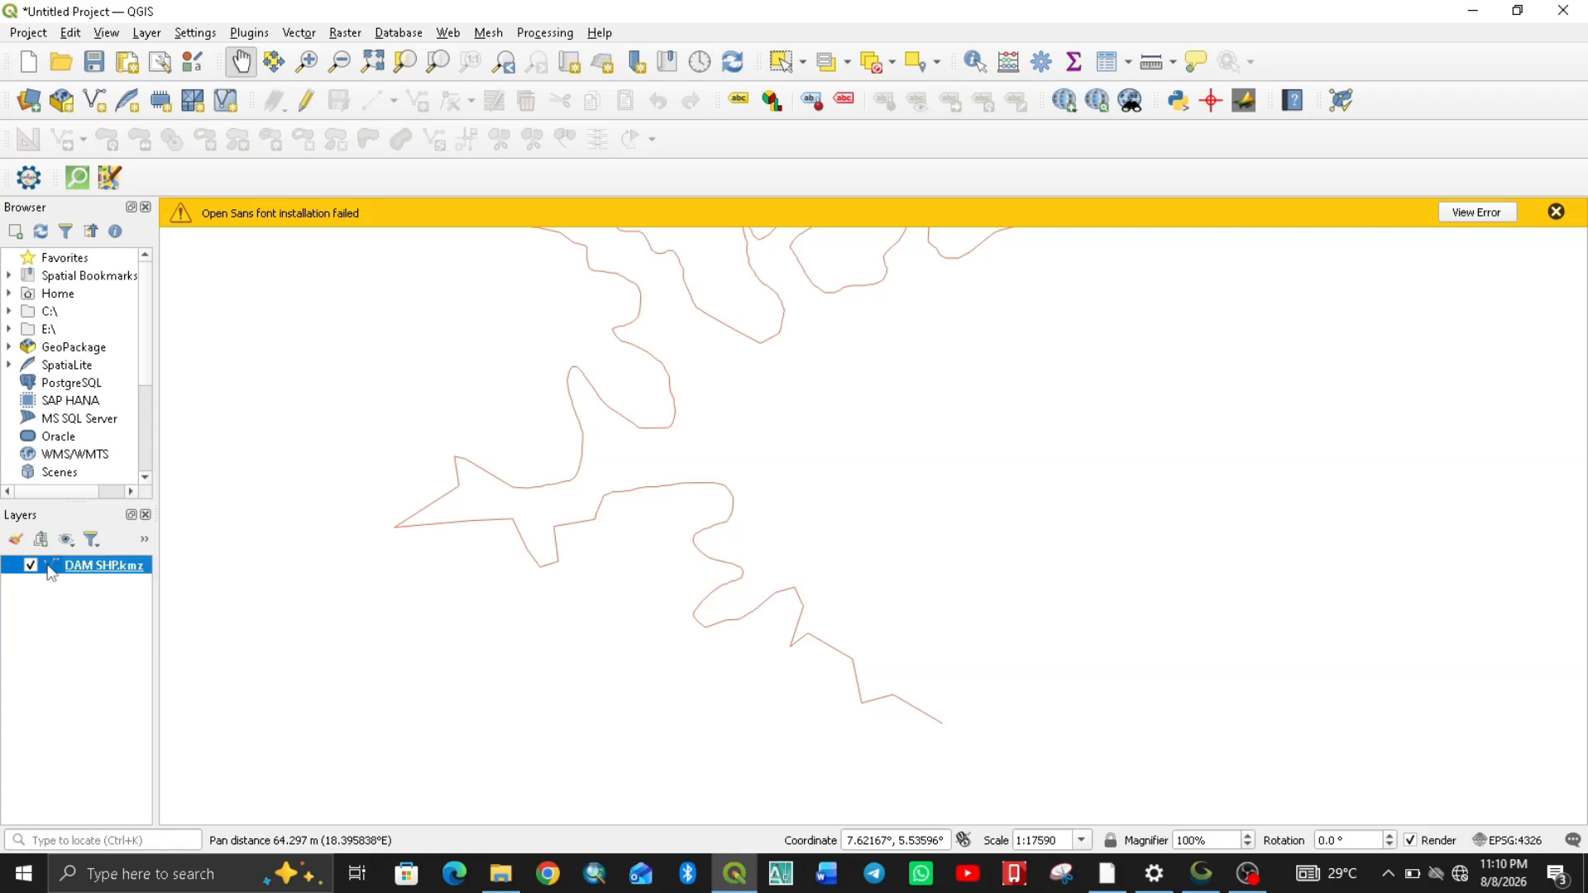
right_click(49, 566)
click(104, 552)
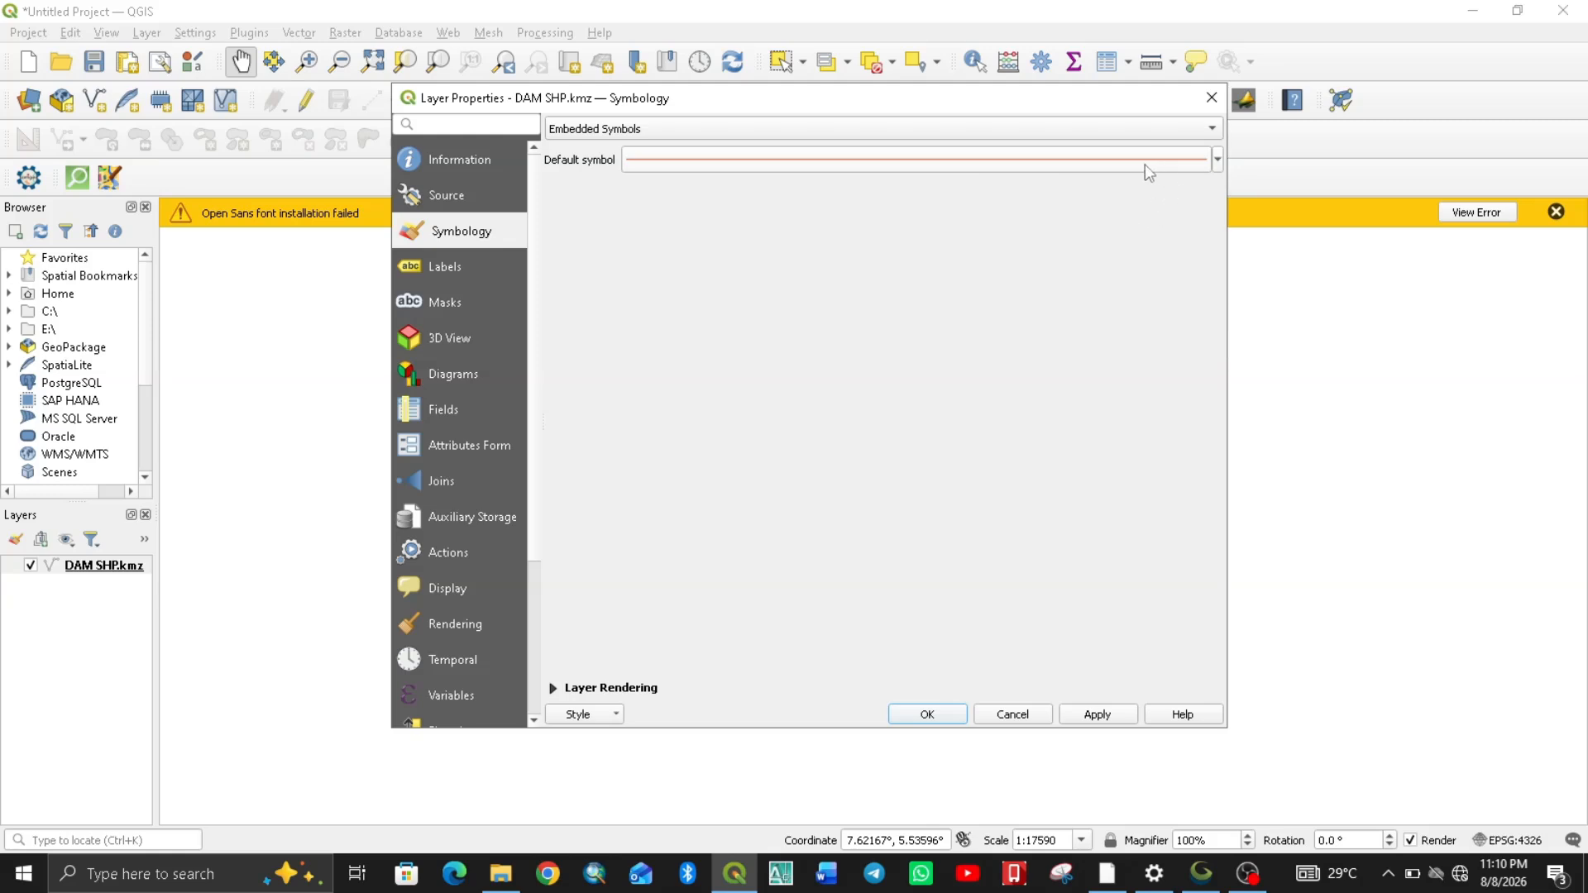
click(1216, 161)
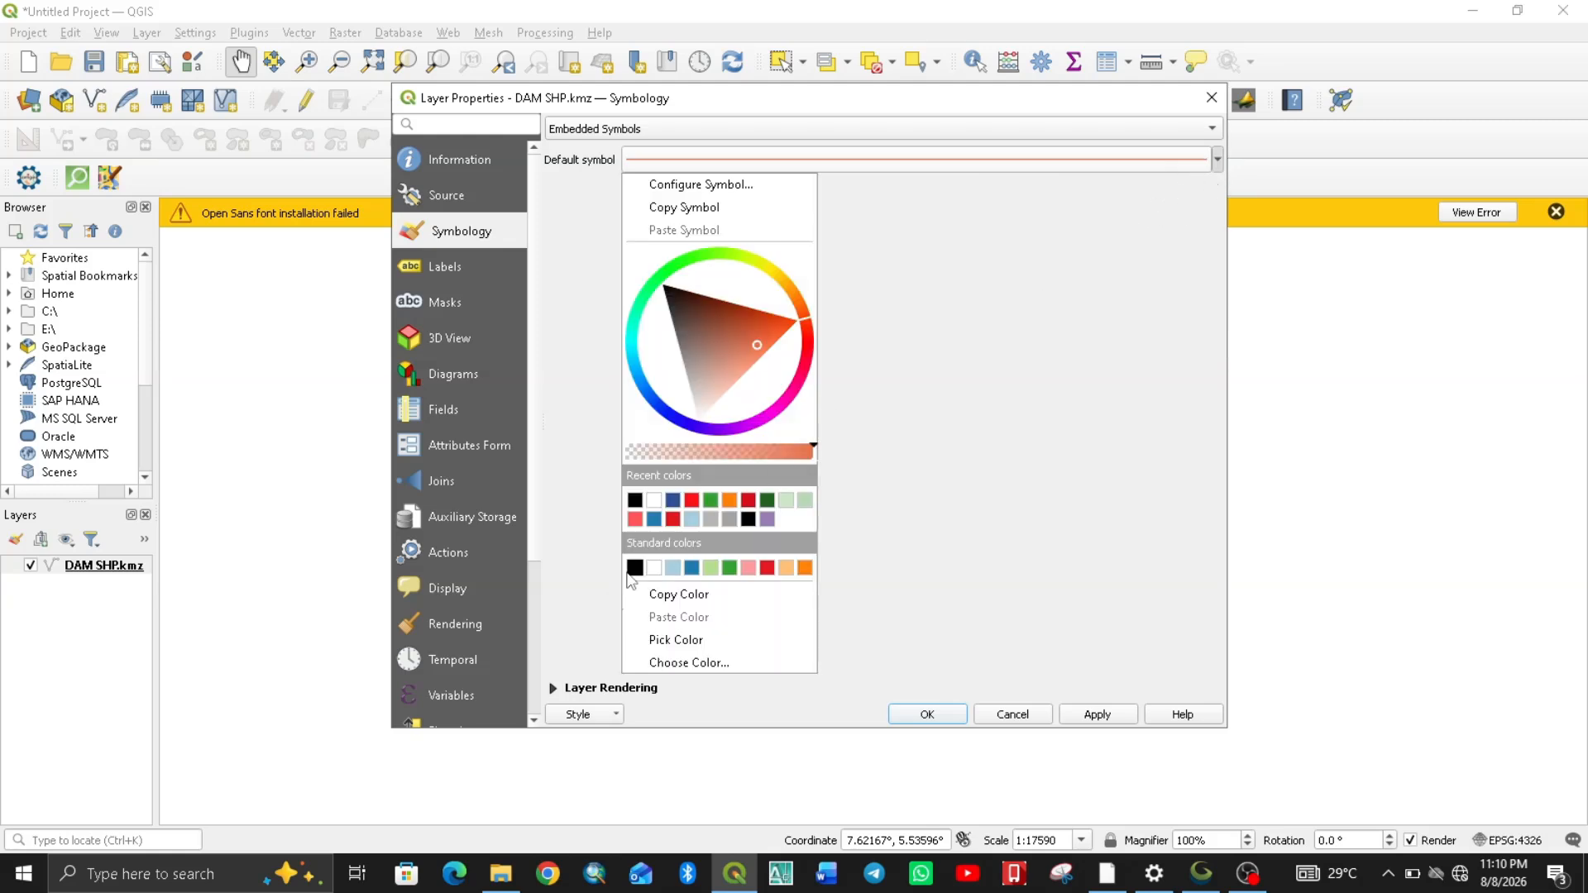
click(635, 568)
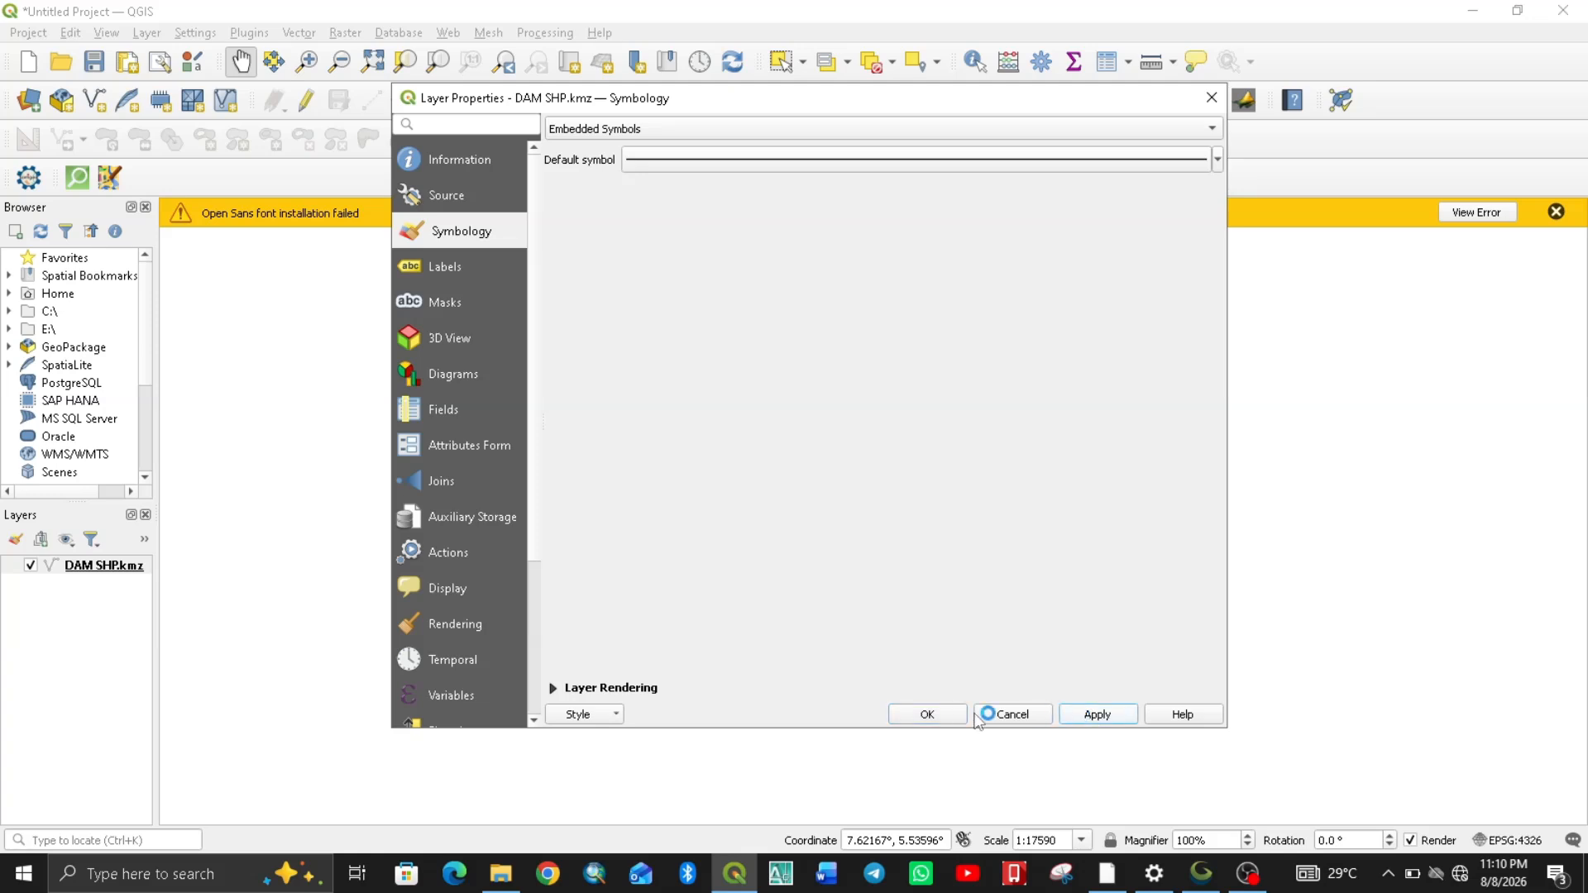
click(938, 716)
drag(720, 433, 705, 503)
drag(744, 450, 790, 440)
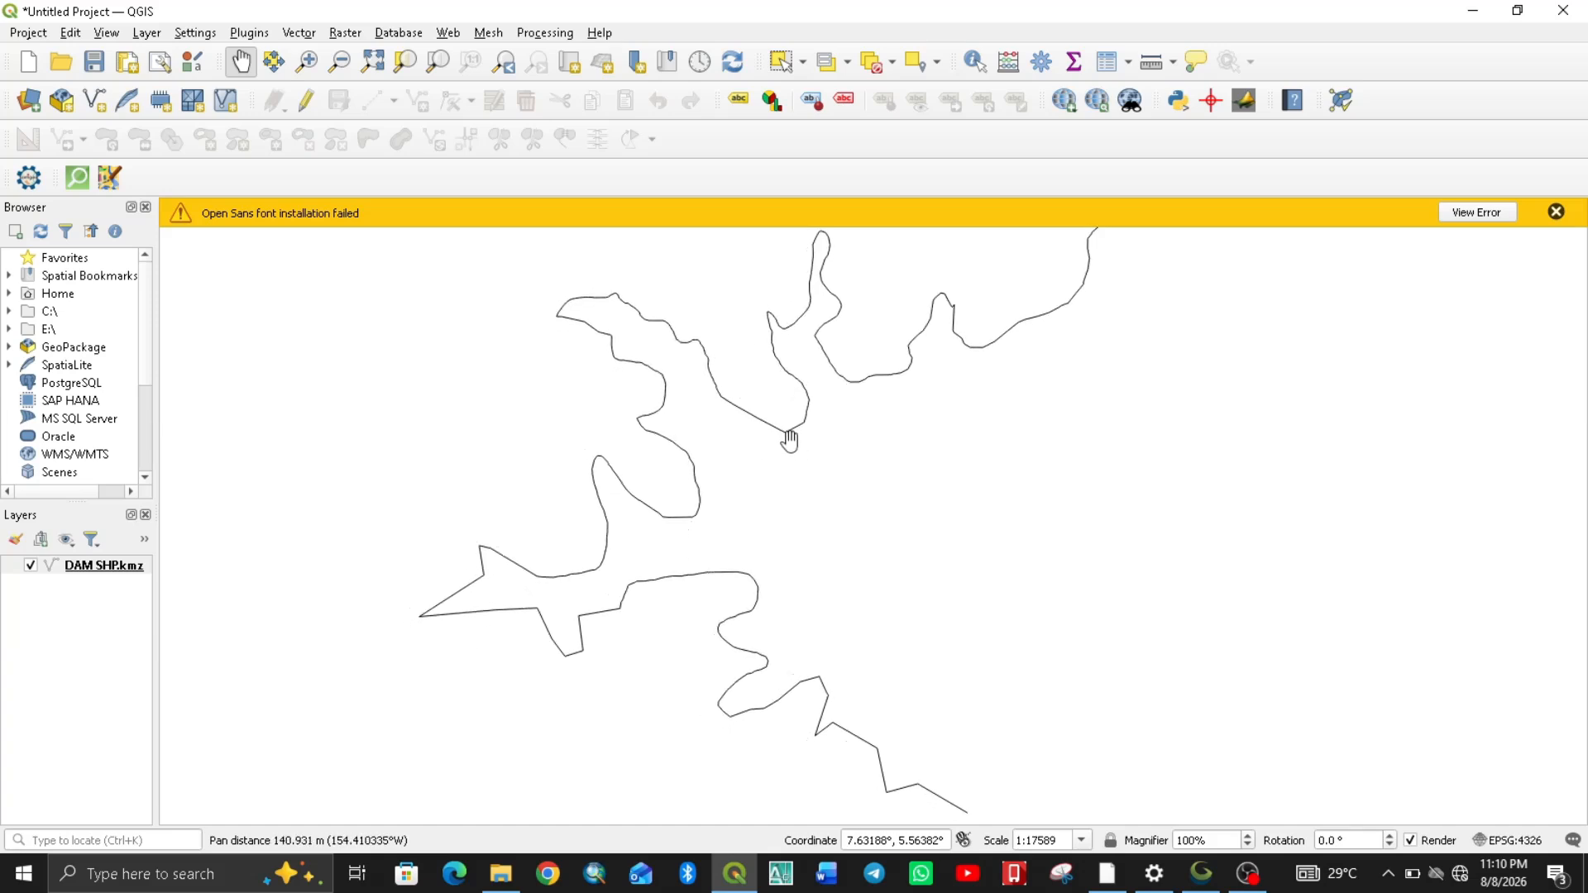
Start exporting all features of the DAM SHP.kmz layer in ESRI Shapefile format.
click(112, 570)
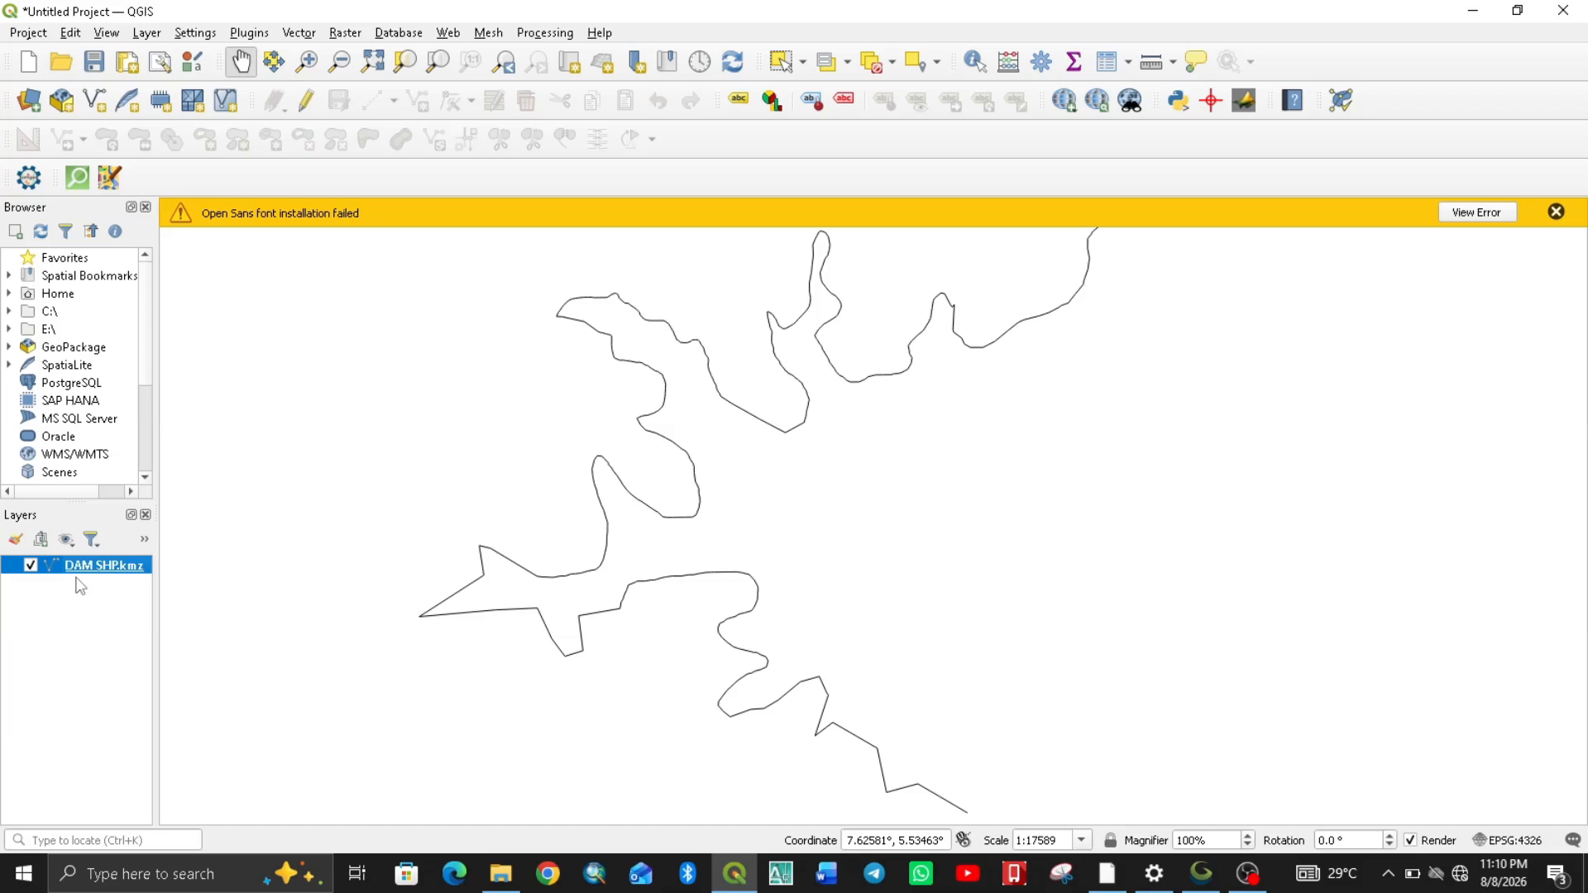
right_click(80, 569)
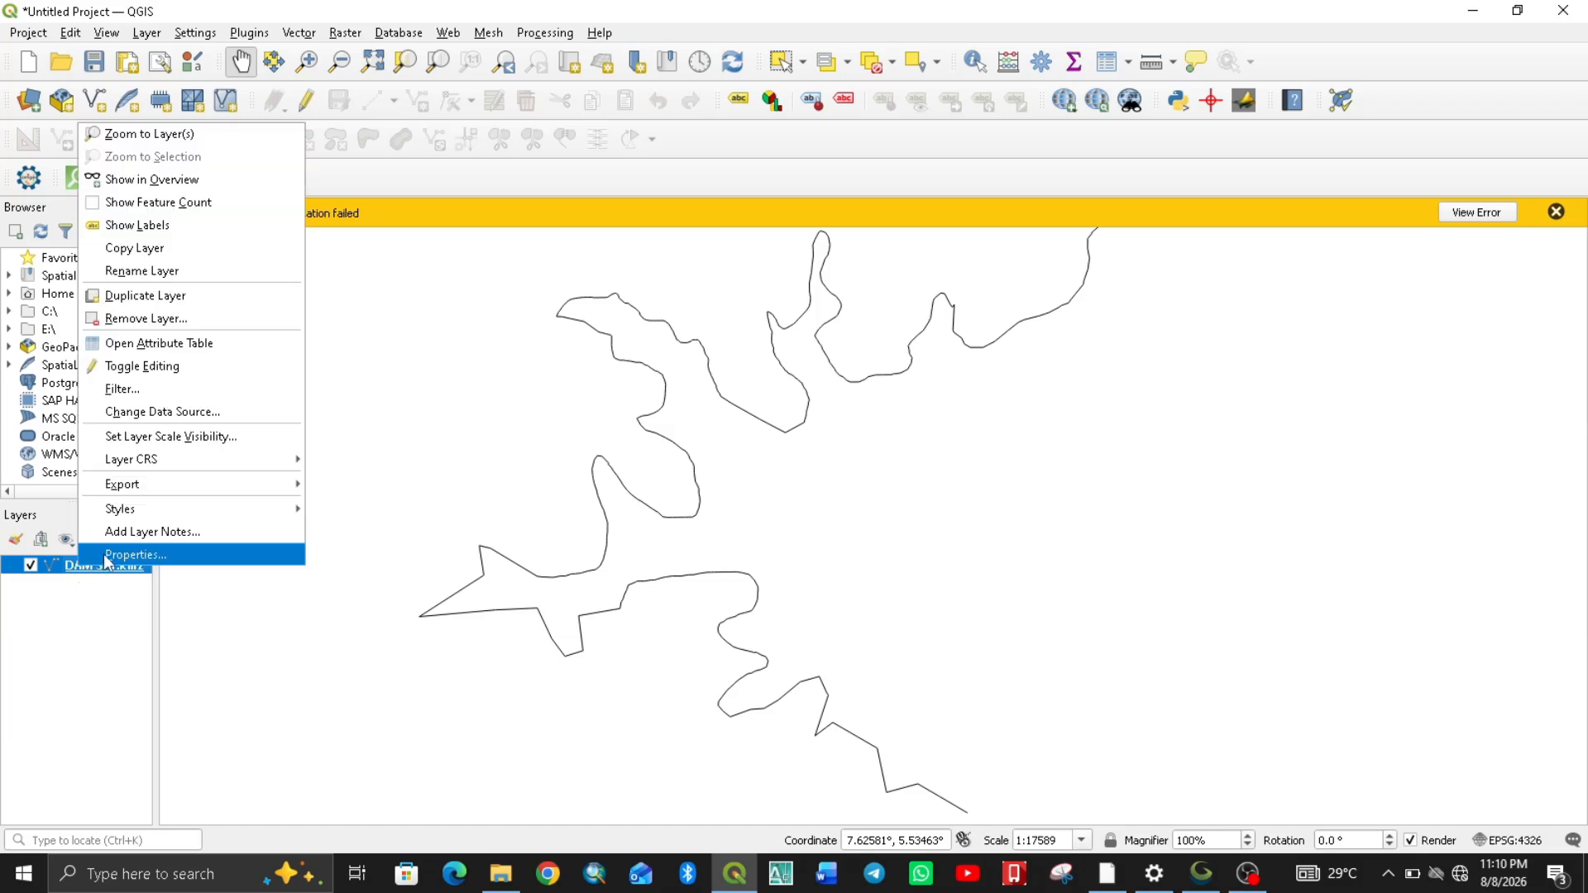
mouse_move(182, 484)
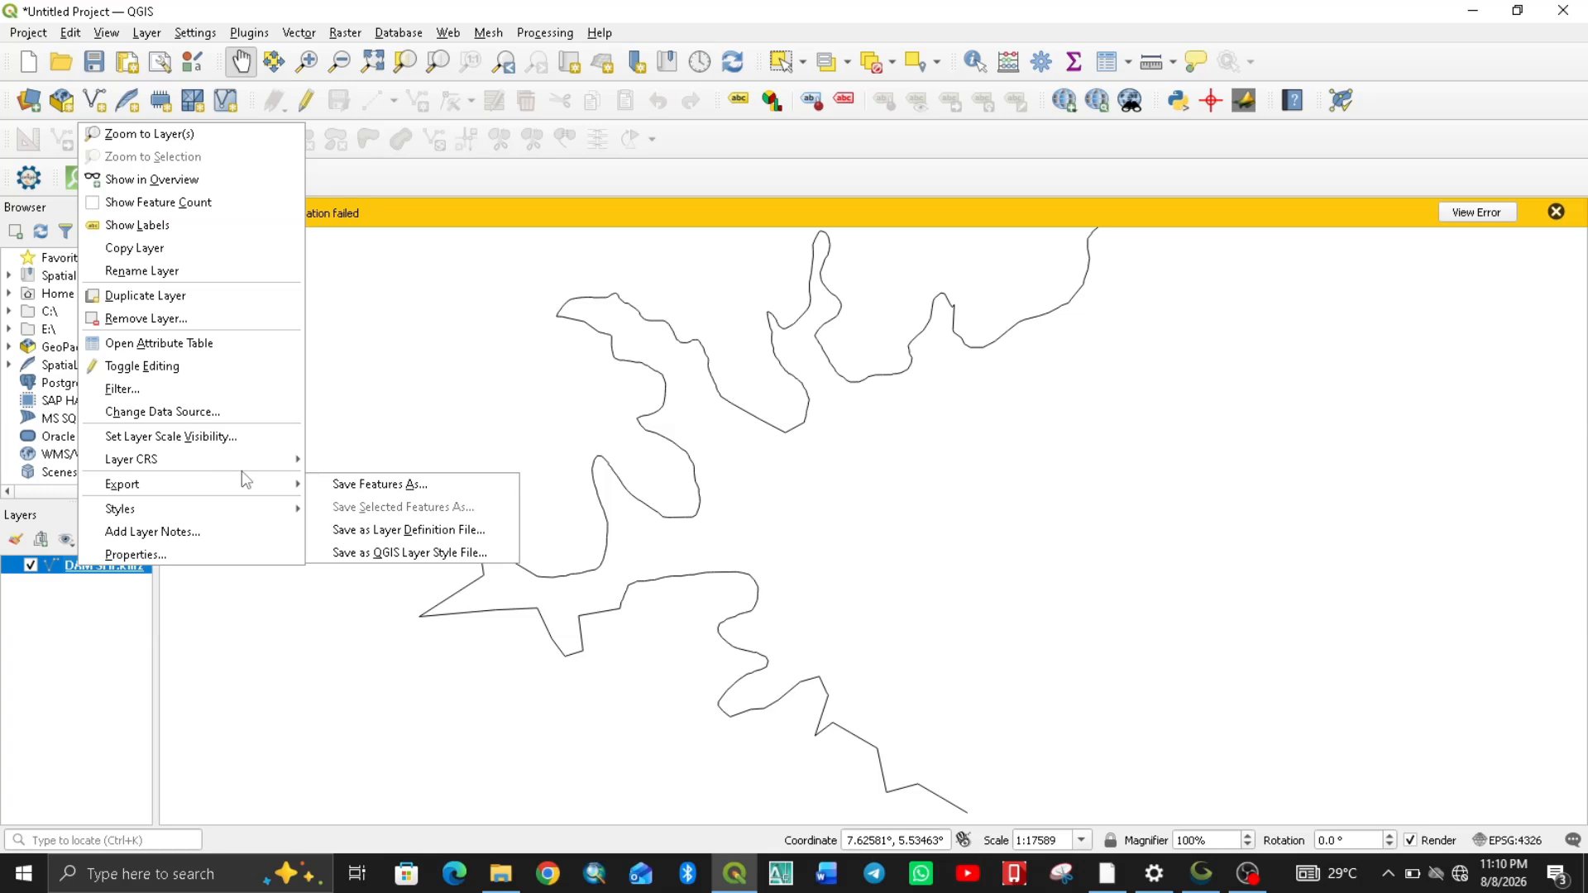
click(359, 486)
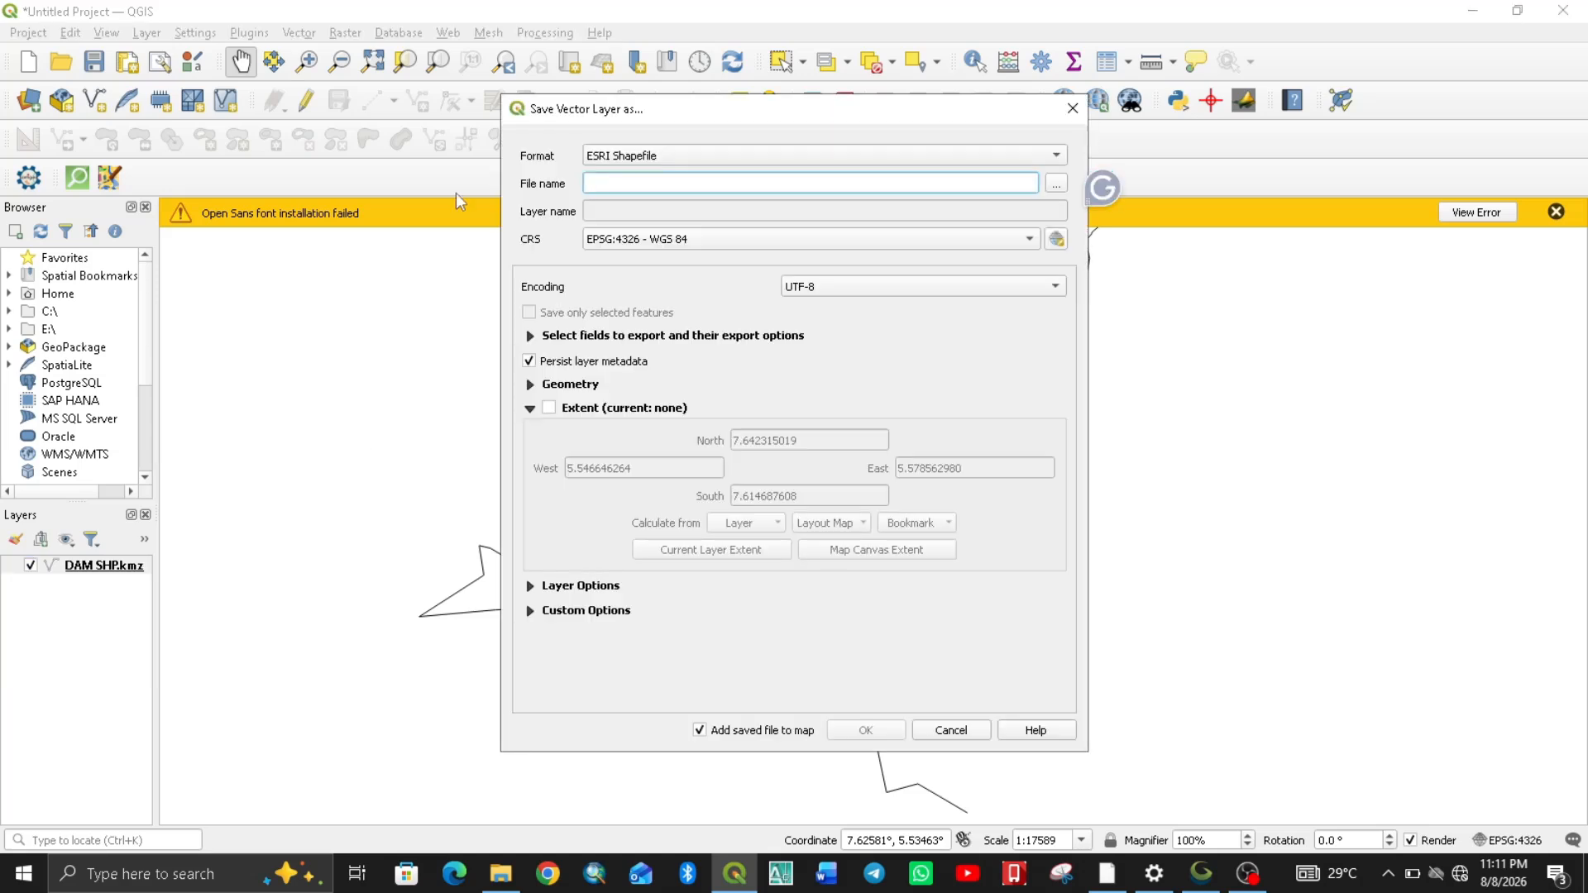
click(667, 159)
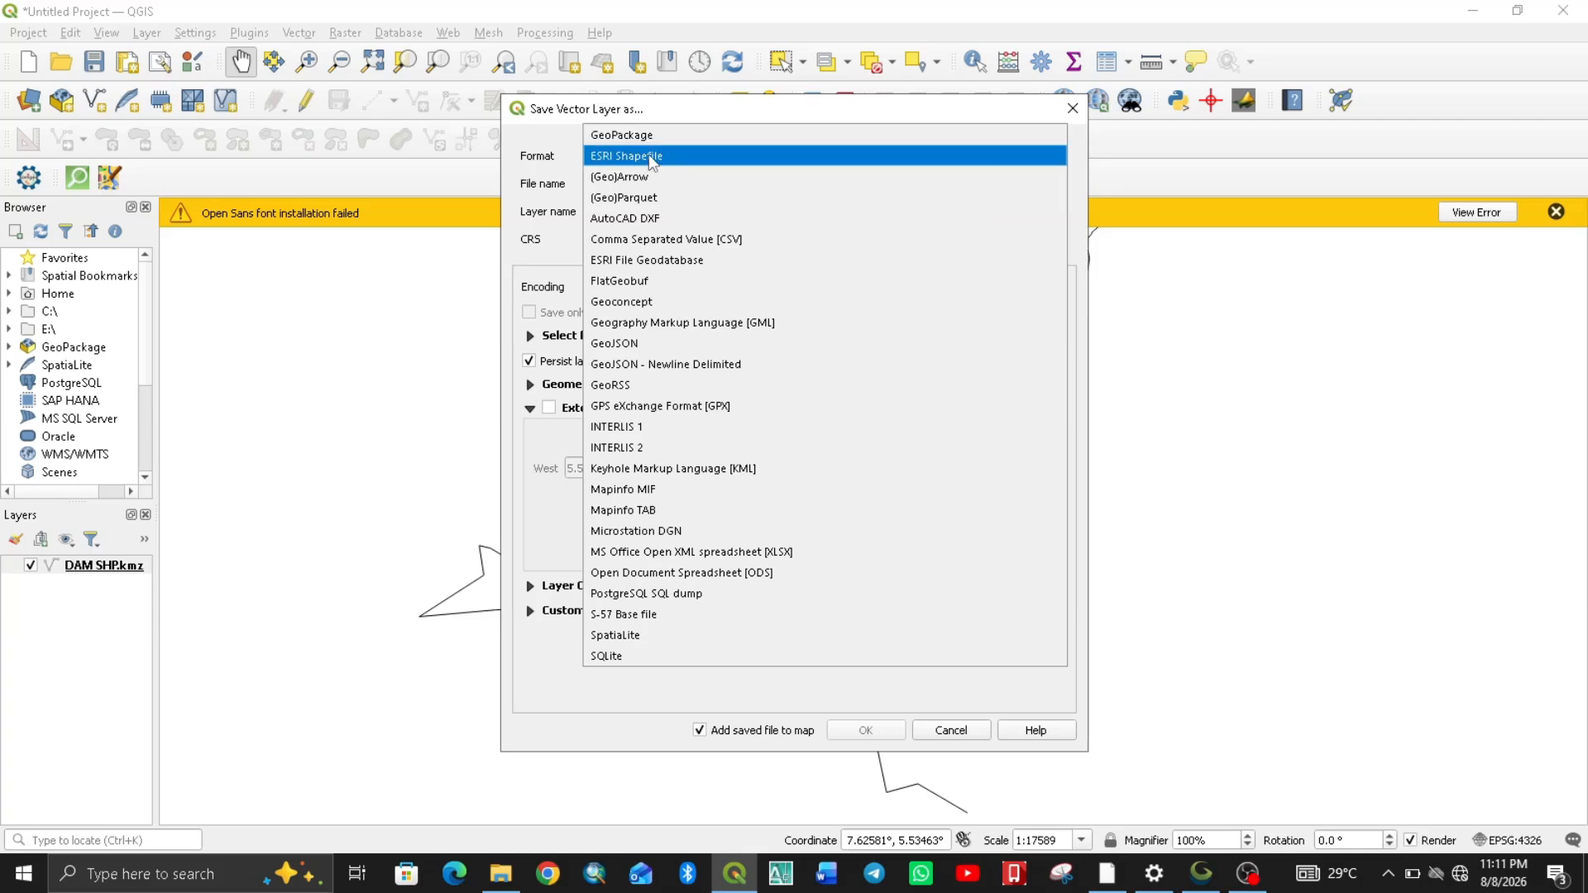
click(616, 155)
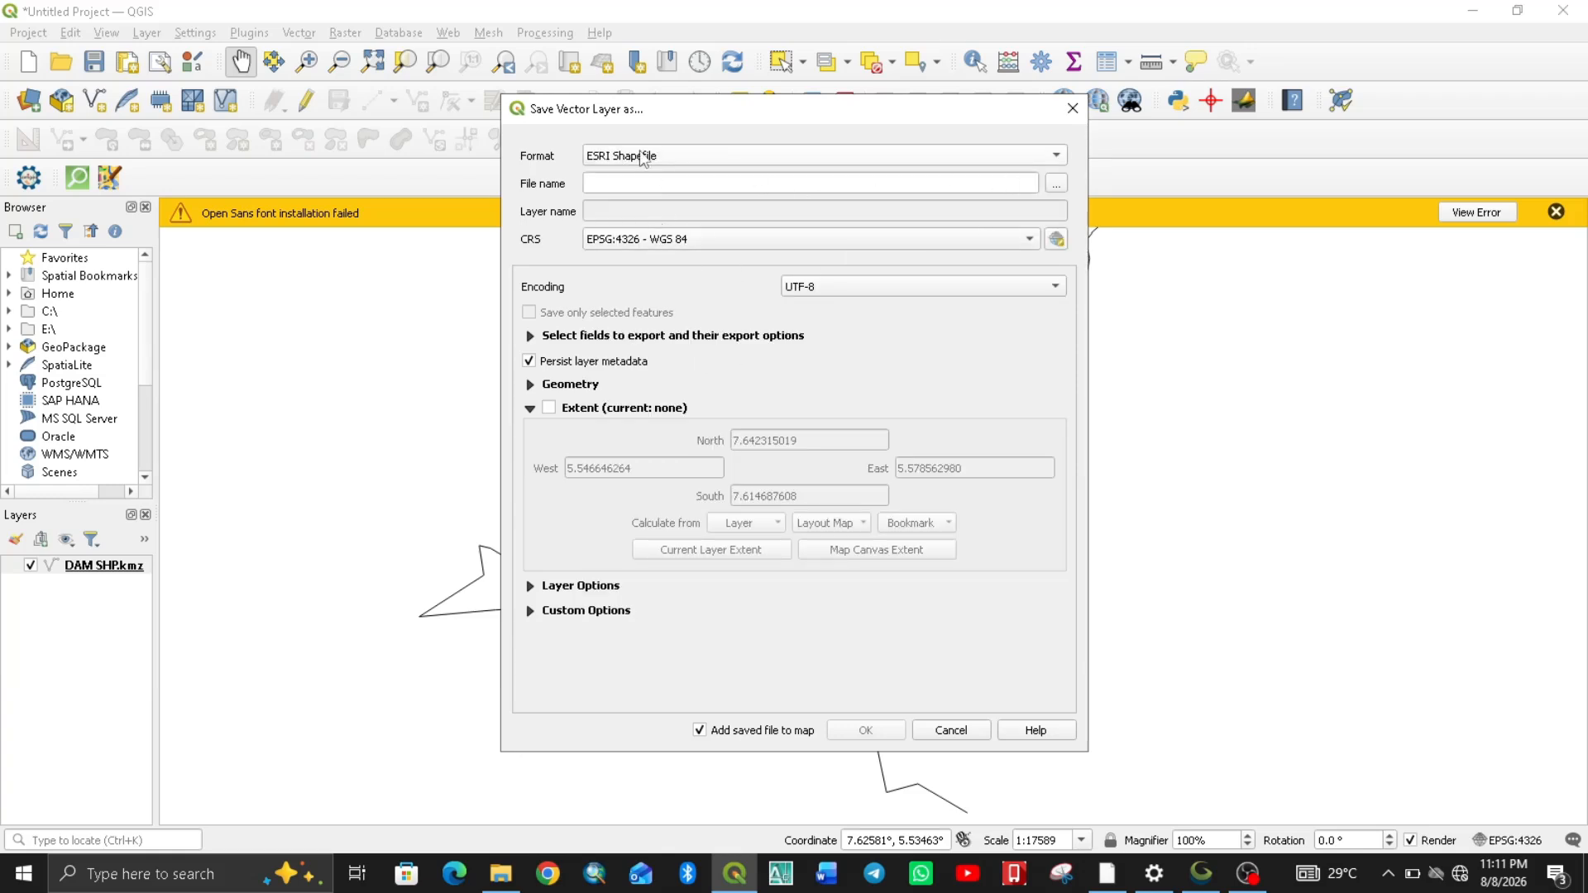
Set the export's output file to DAM SHP in the BCOR folder on the desktop.
click(593, 184)
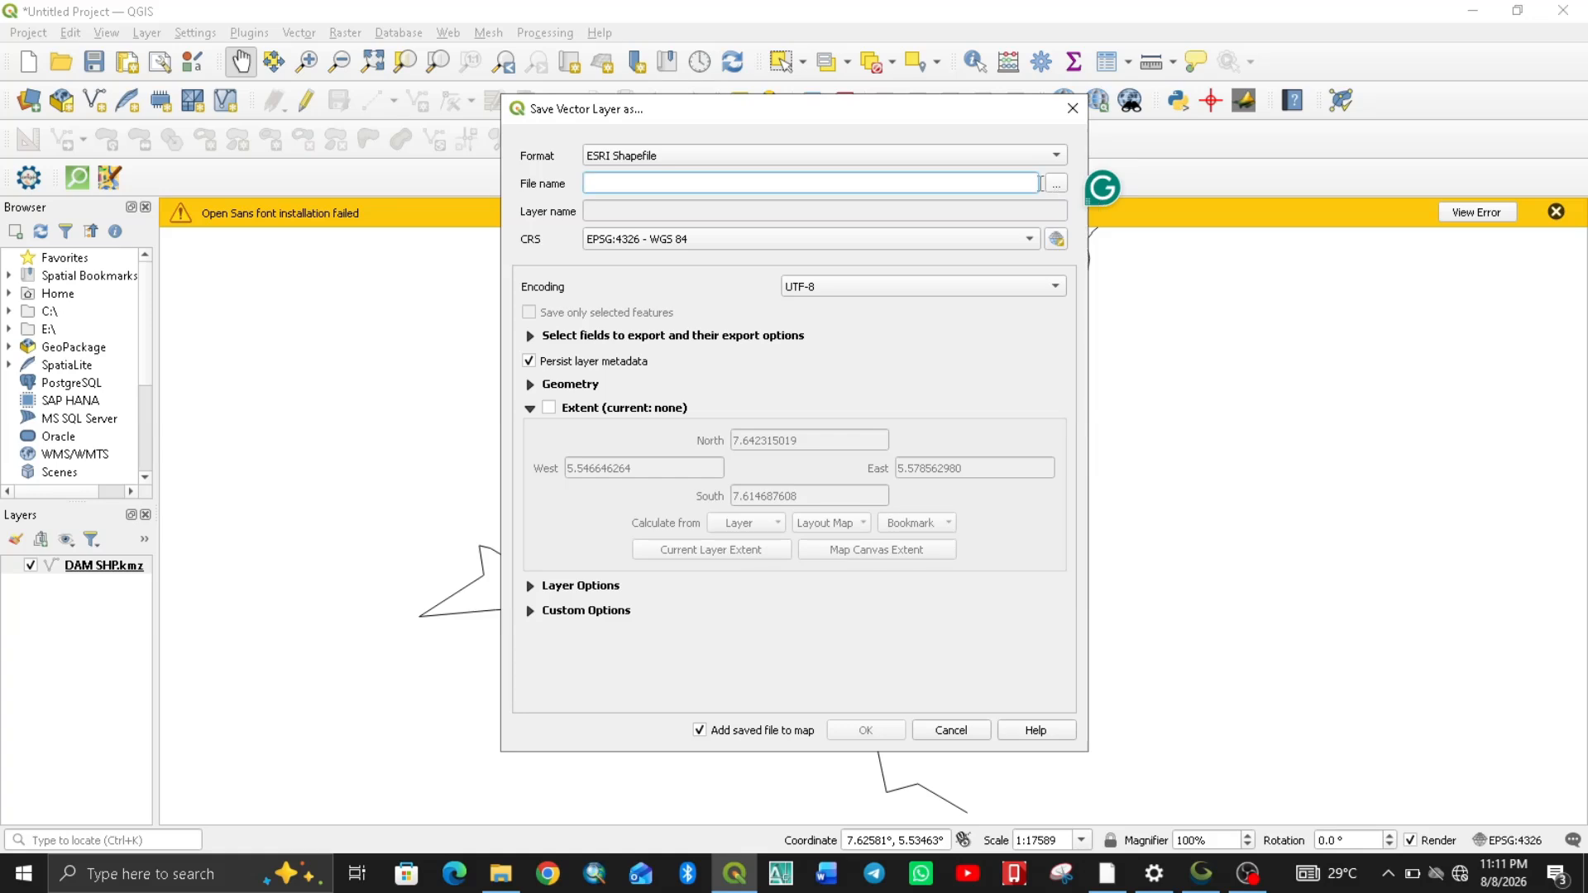
click(1061, 187)
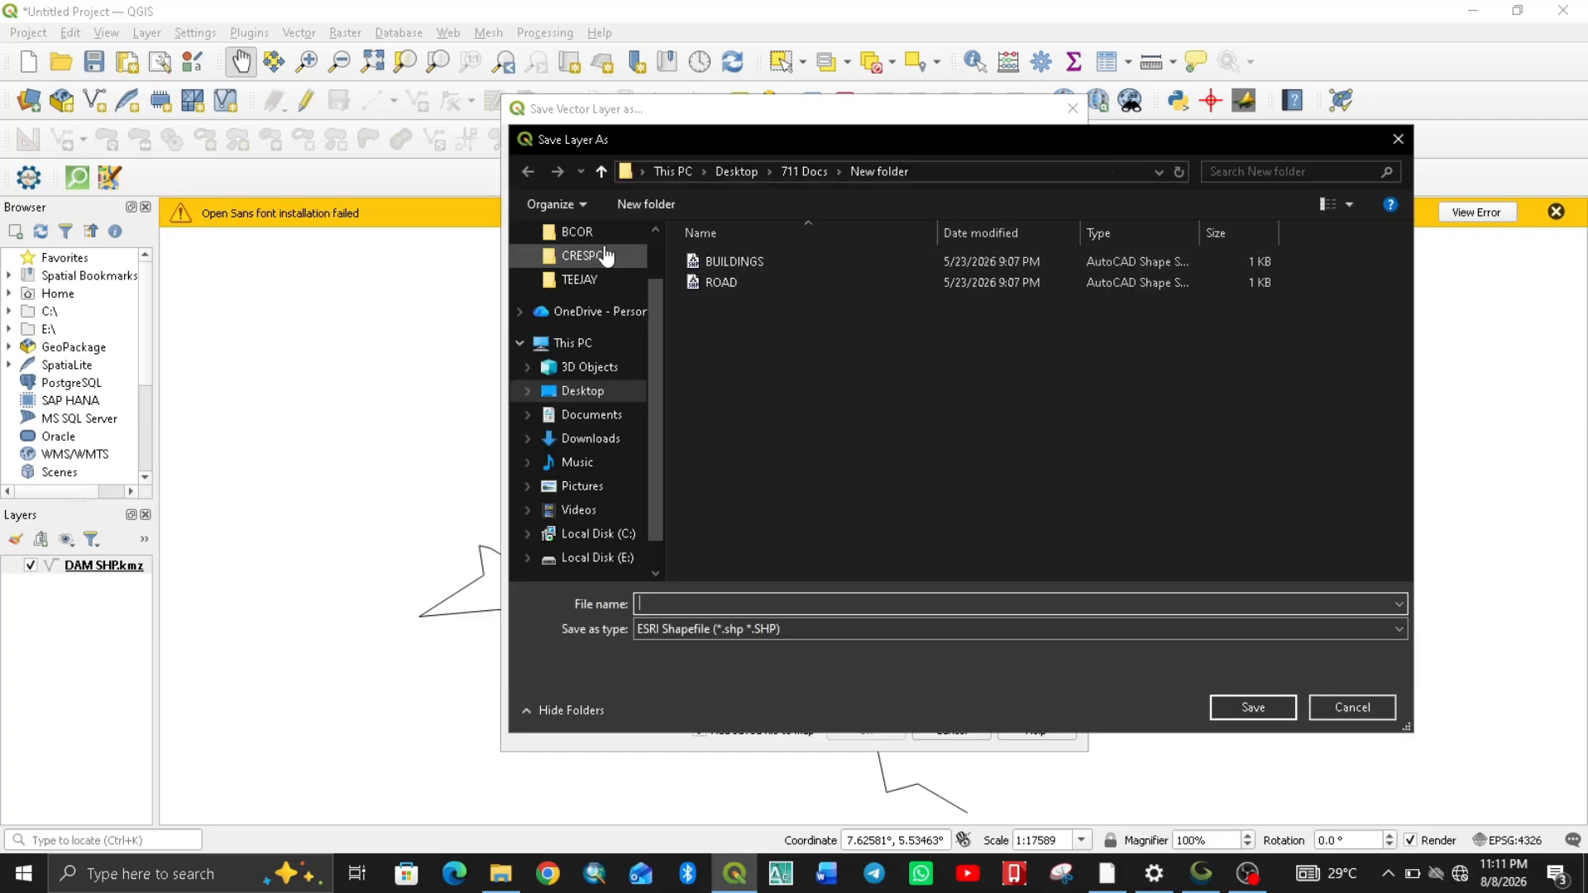
click(608, 233)
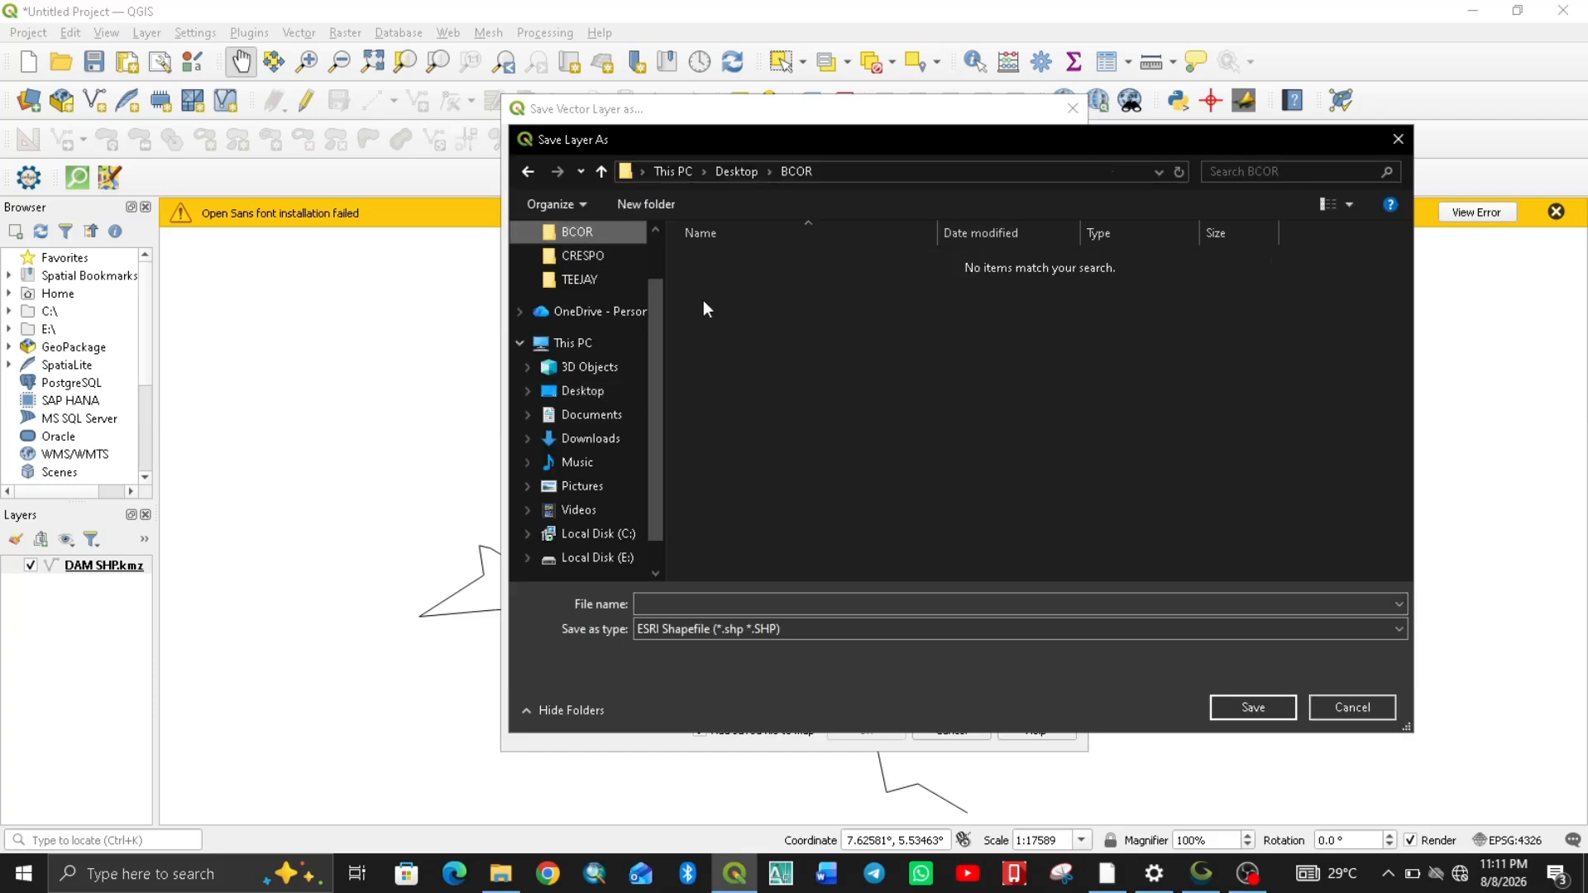
click(702, 604)
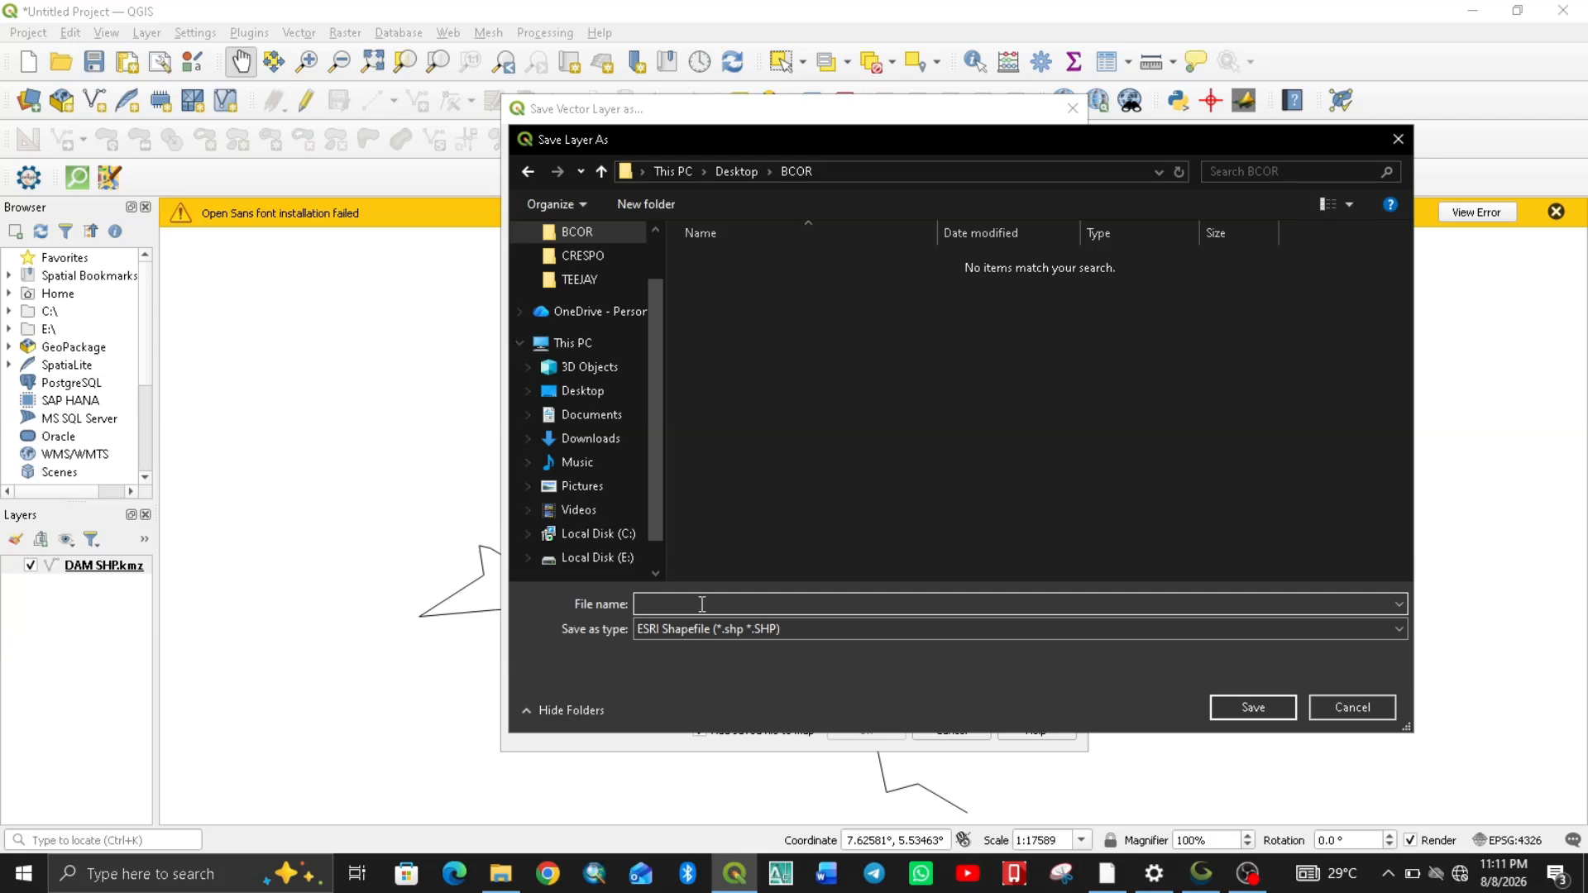
text(DAM SHP)
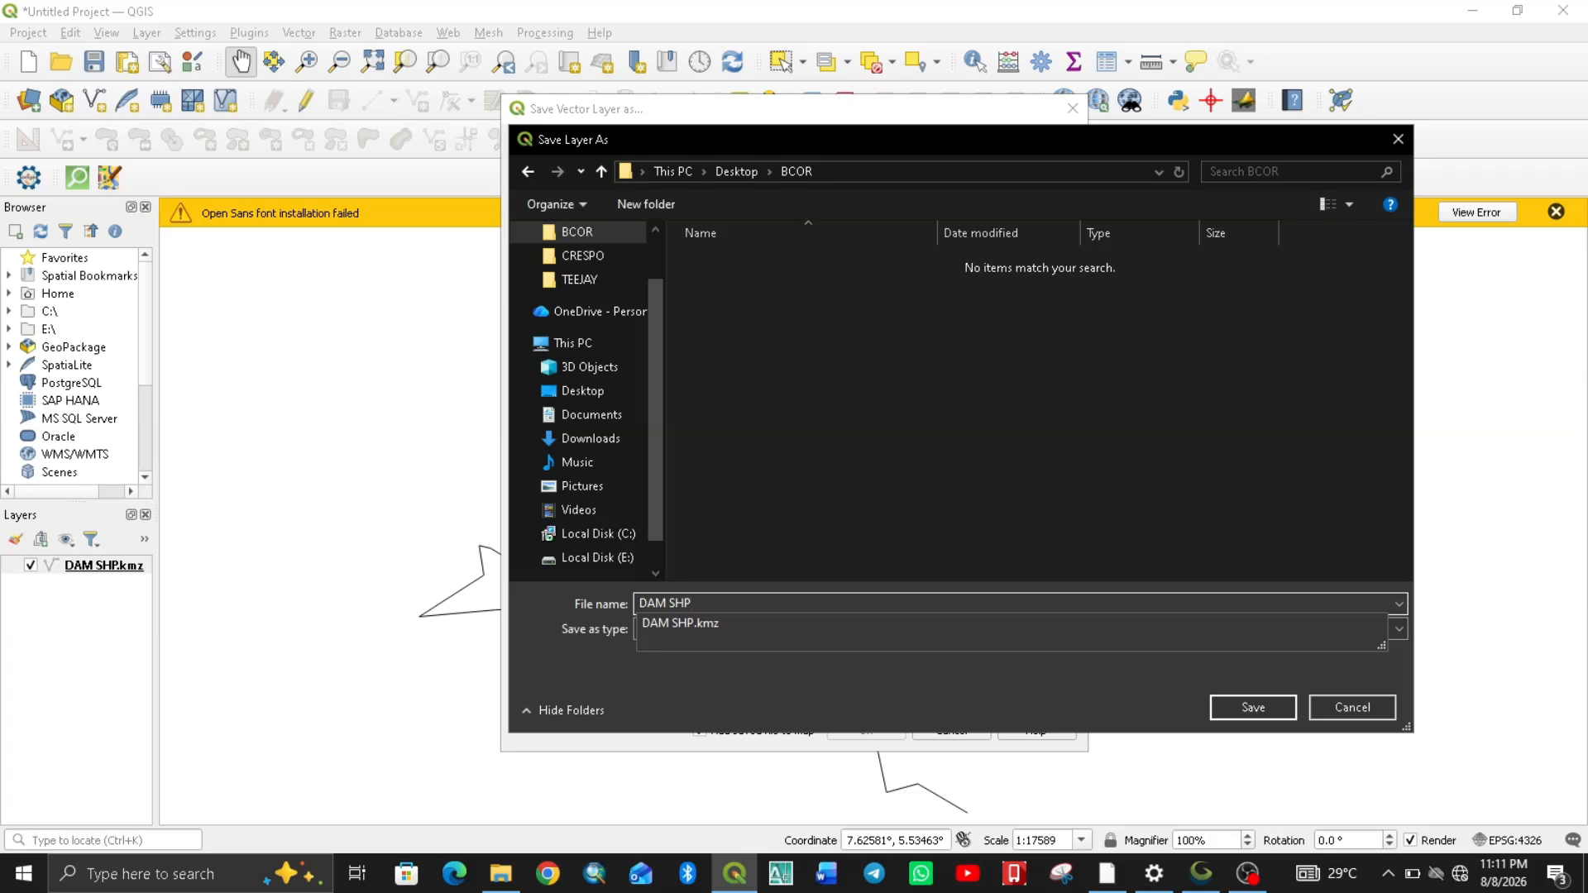
click(1240, 706)
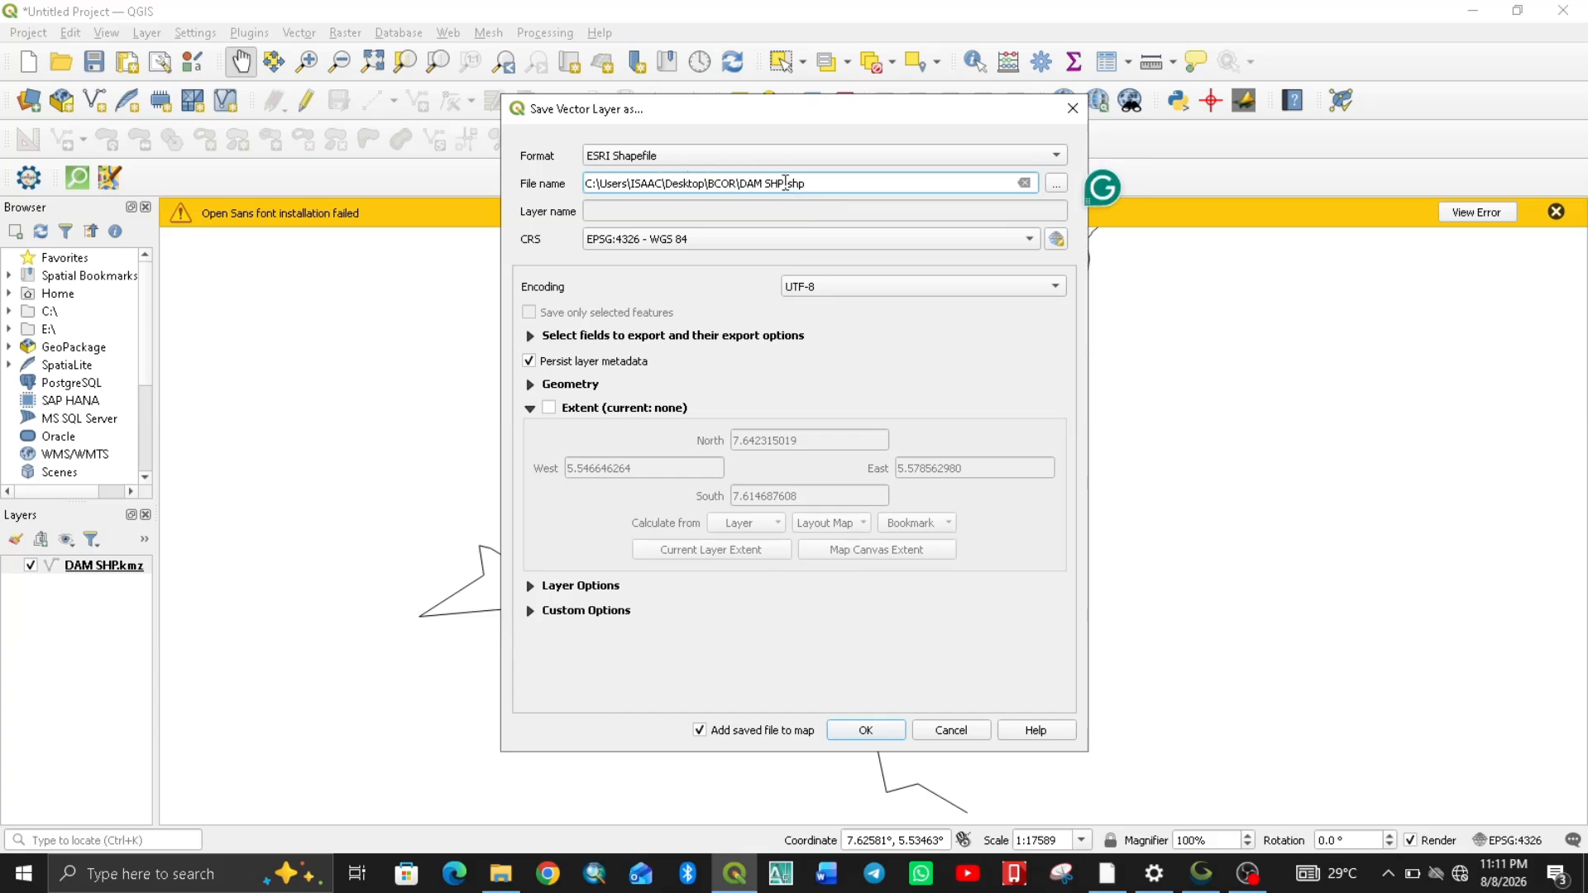
Set the export CRS to EPSG:32631 - WGS 84 / UTM zone 31N, run the export and dismiss the notifications.
click(695, 240)
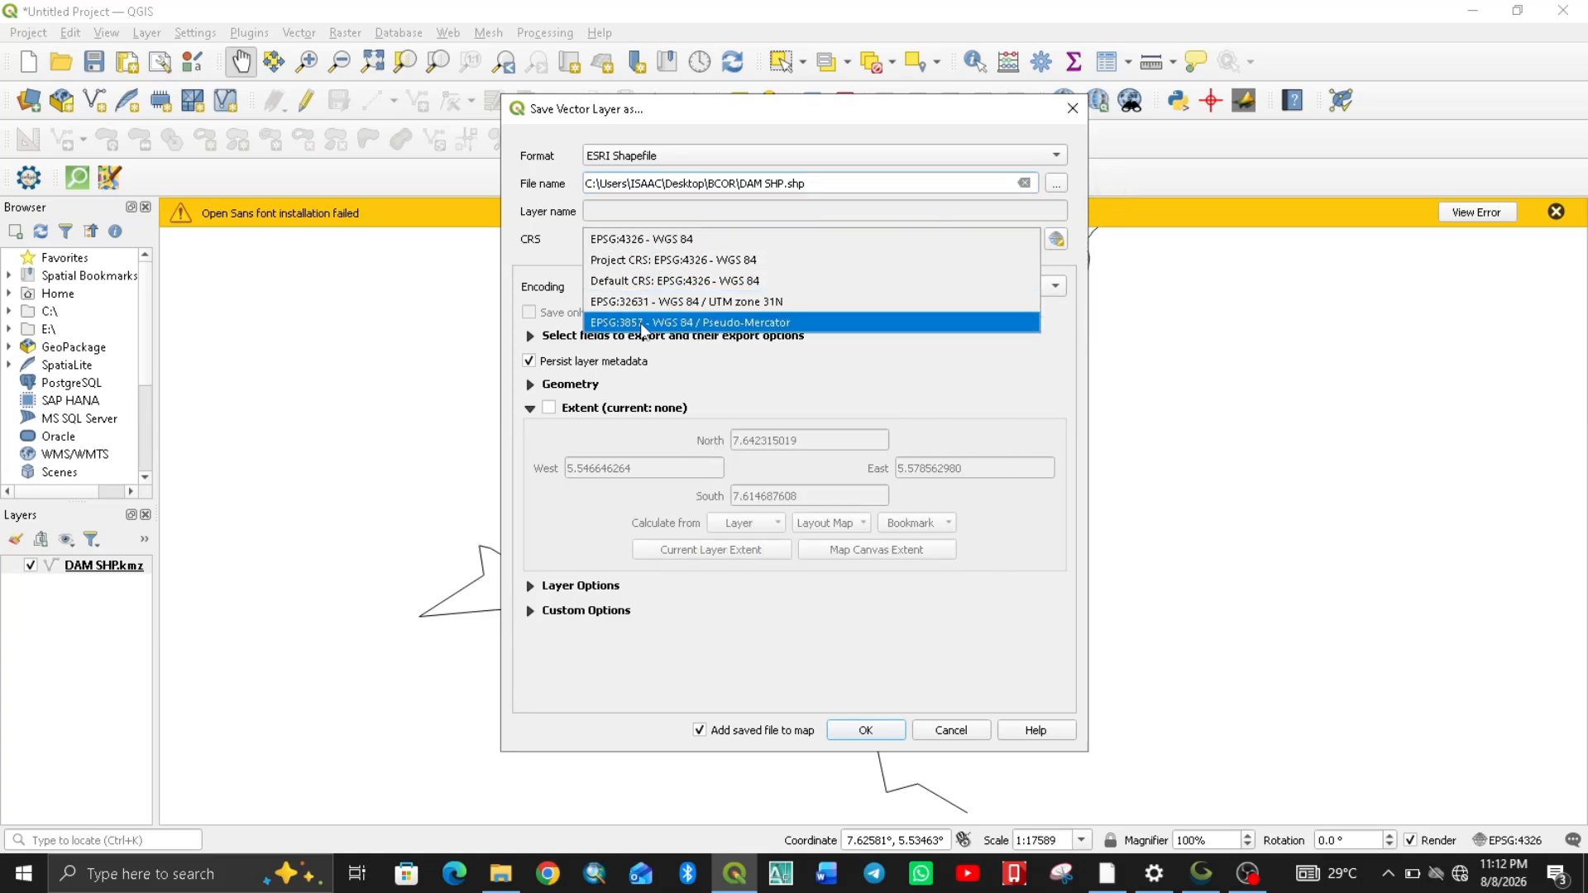
click(699, 308)
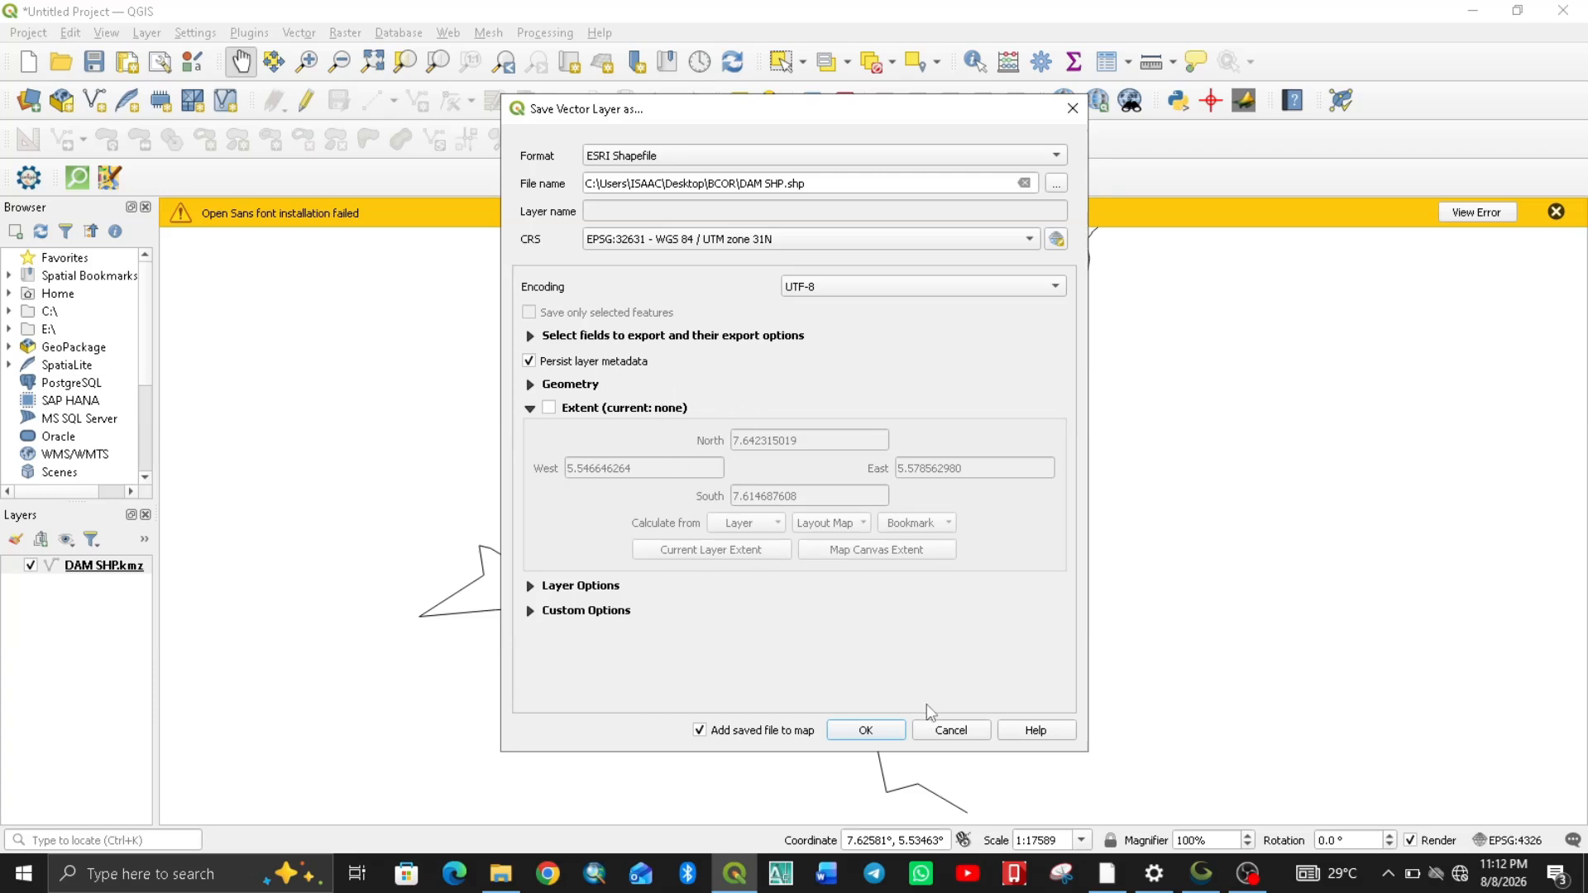
click(865, 730)
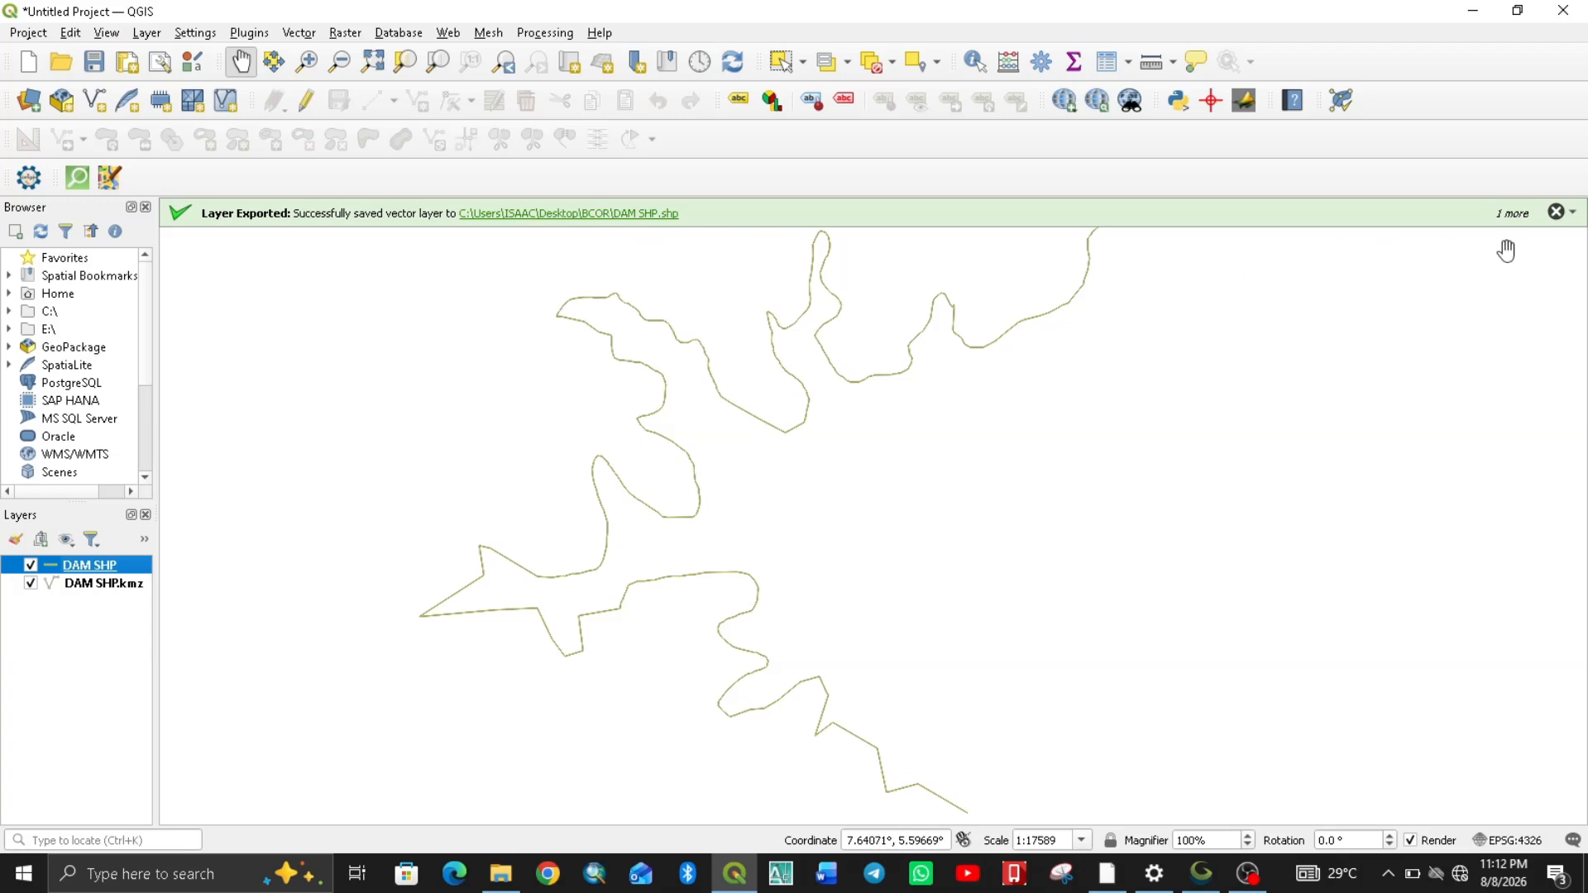
click(1553, 213)
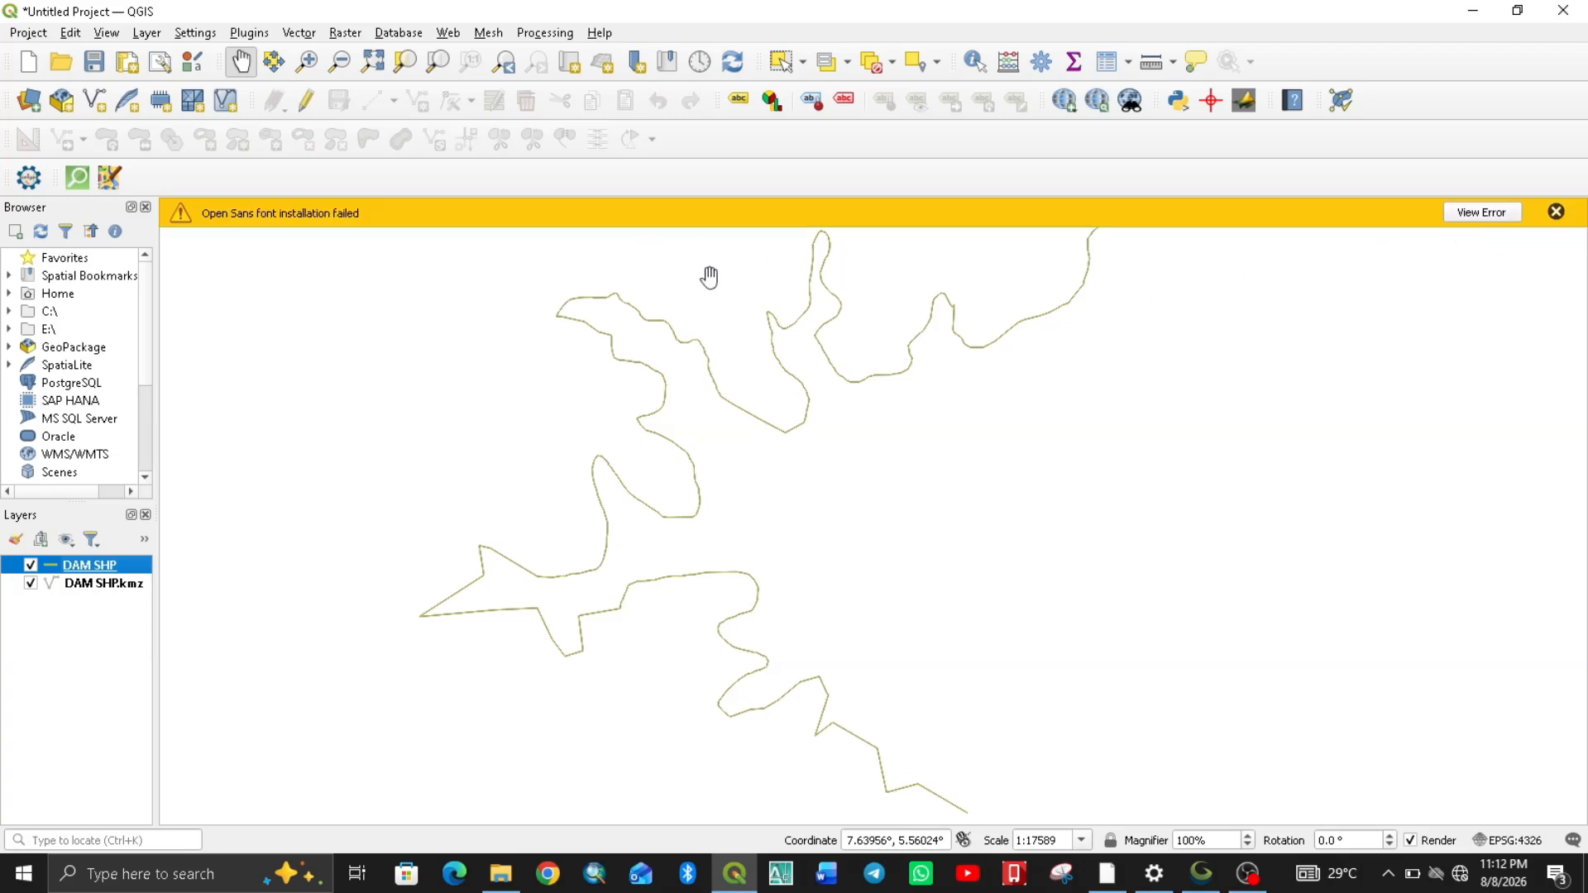
click(1555, 213)
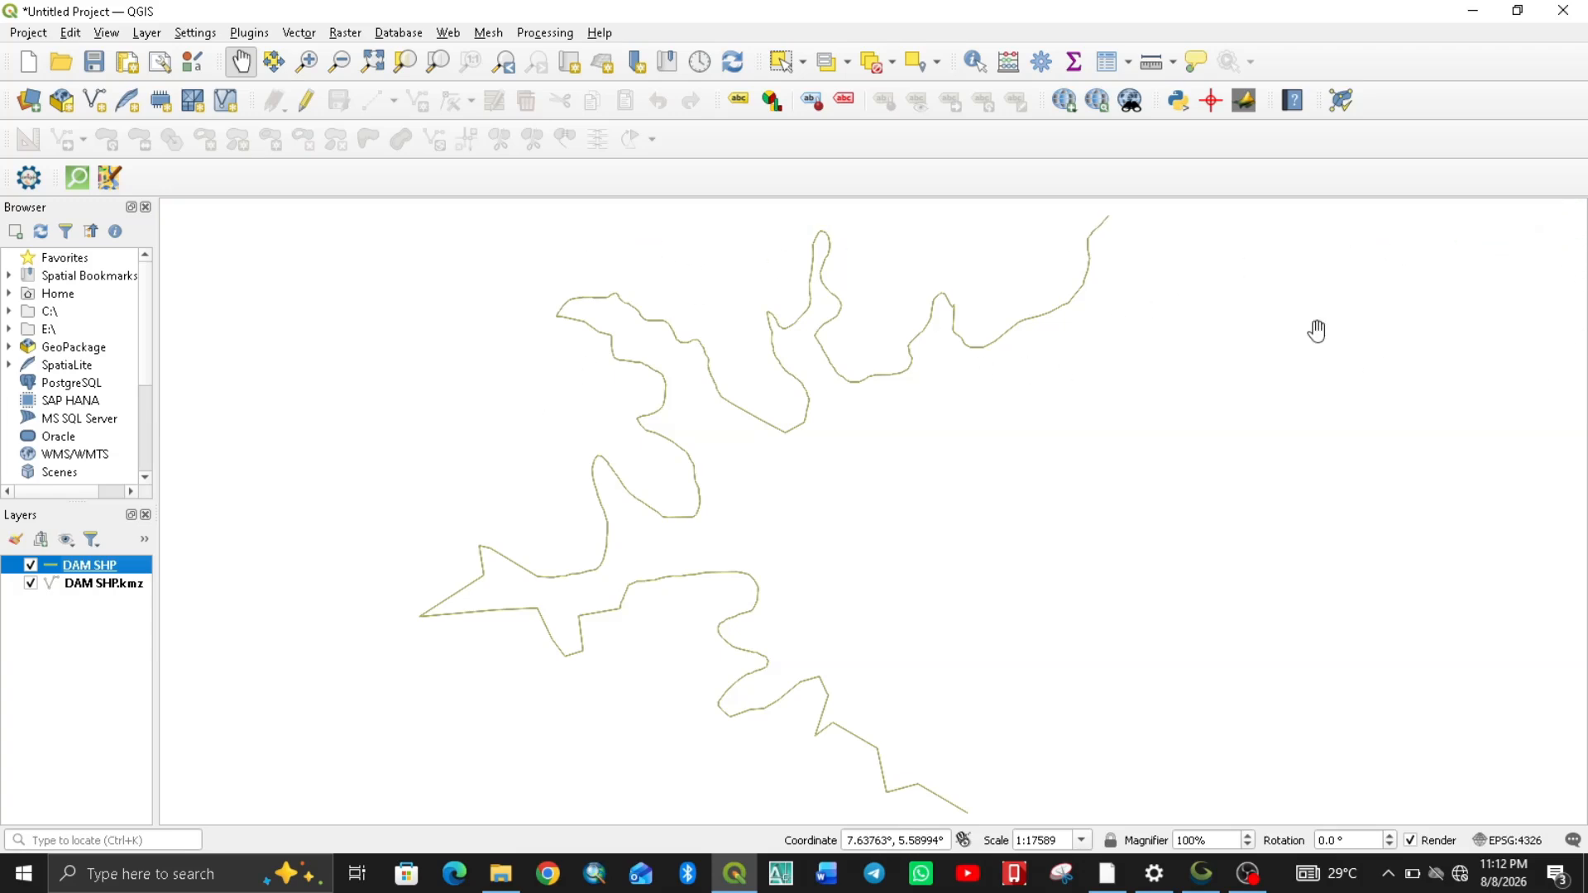
Remove the original DAM SHP.kmz layer from the project.
click(70, 583)
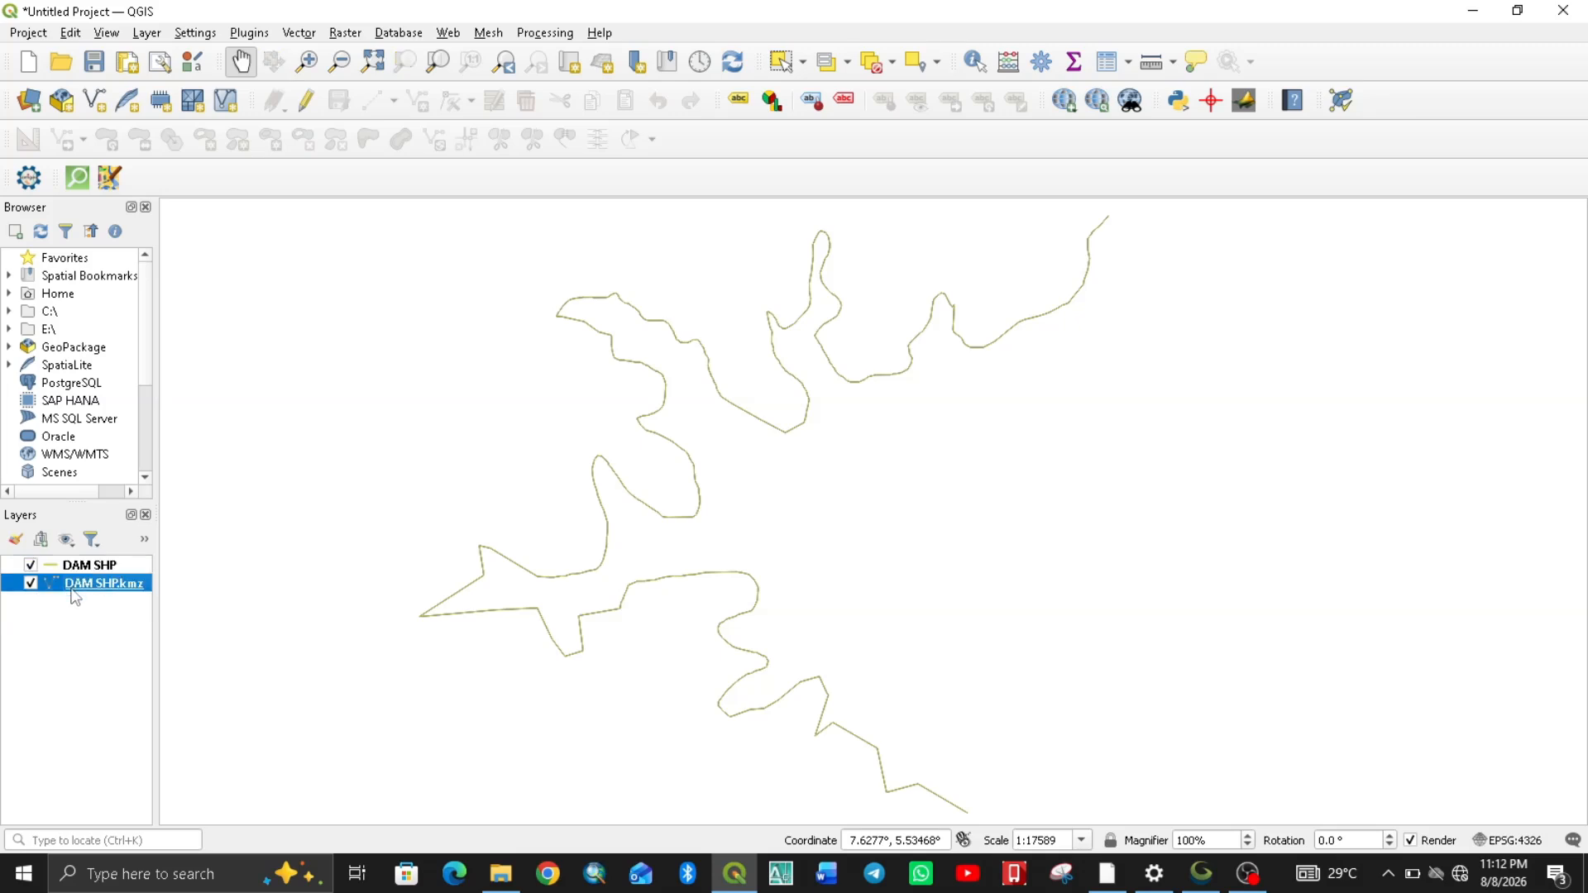
right_click(69, 588)
click(47, 583)
right_click(79, 582)
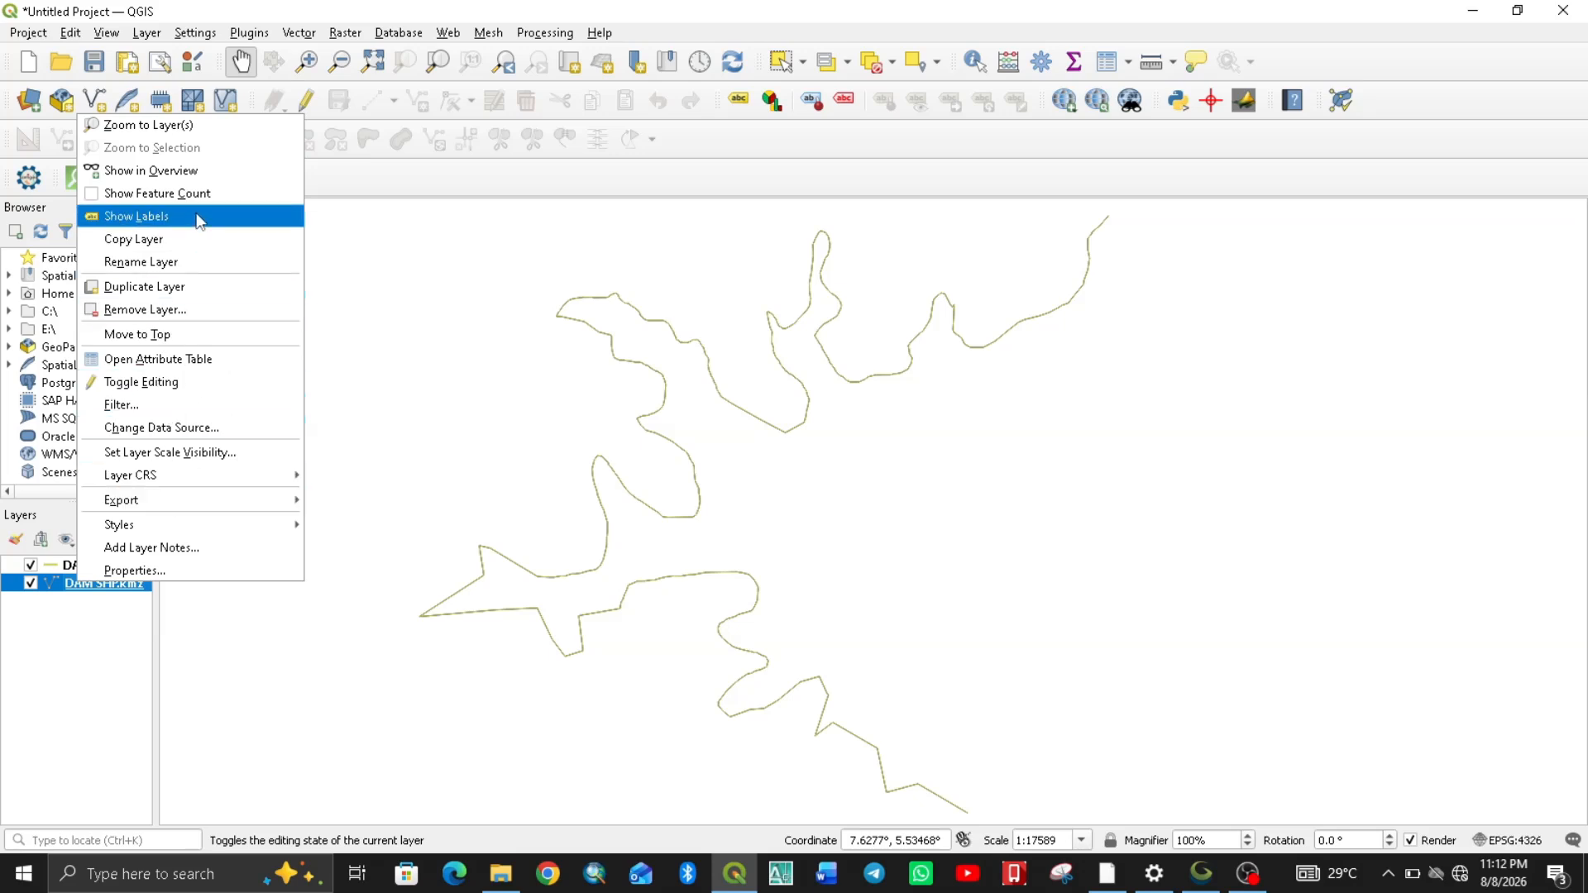
click(166, 309)
click(737, 451)
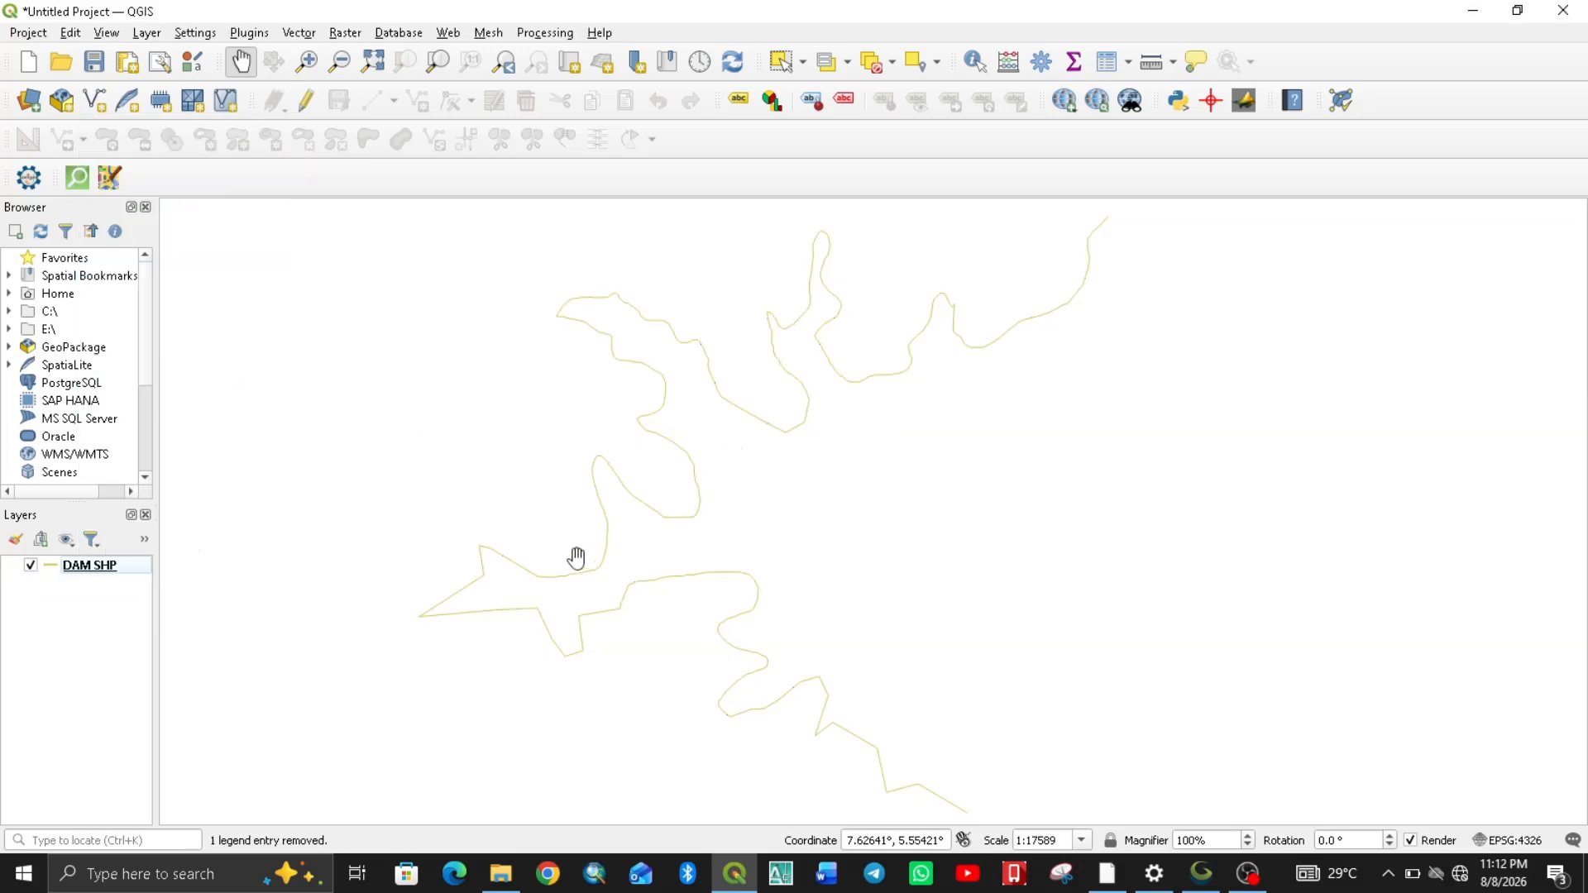
Apply the simple blue line preset to the DAM SHP shapefile layer and change its colour to black.
click(64, 569)
right_click(87, 577)
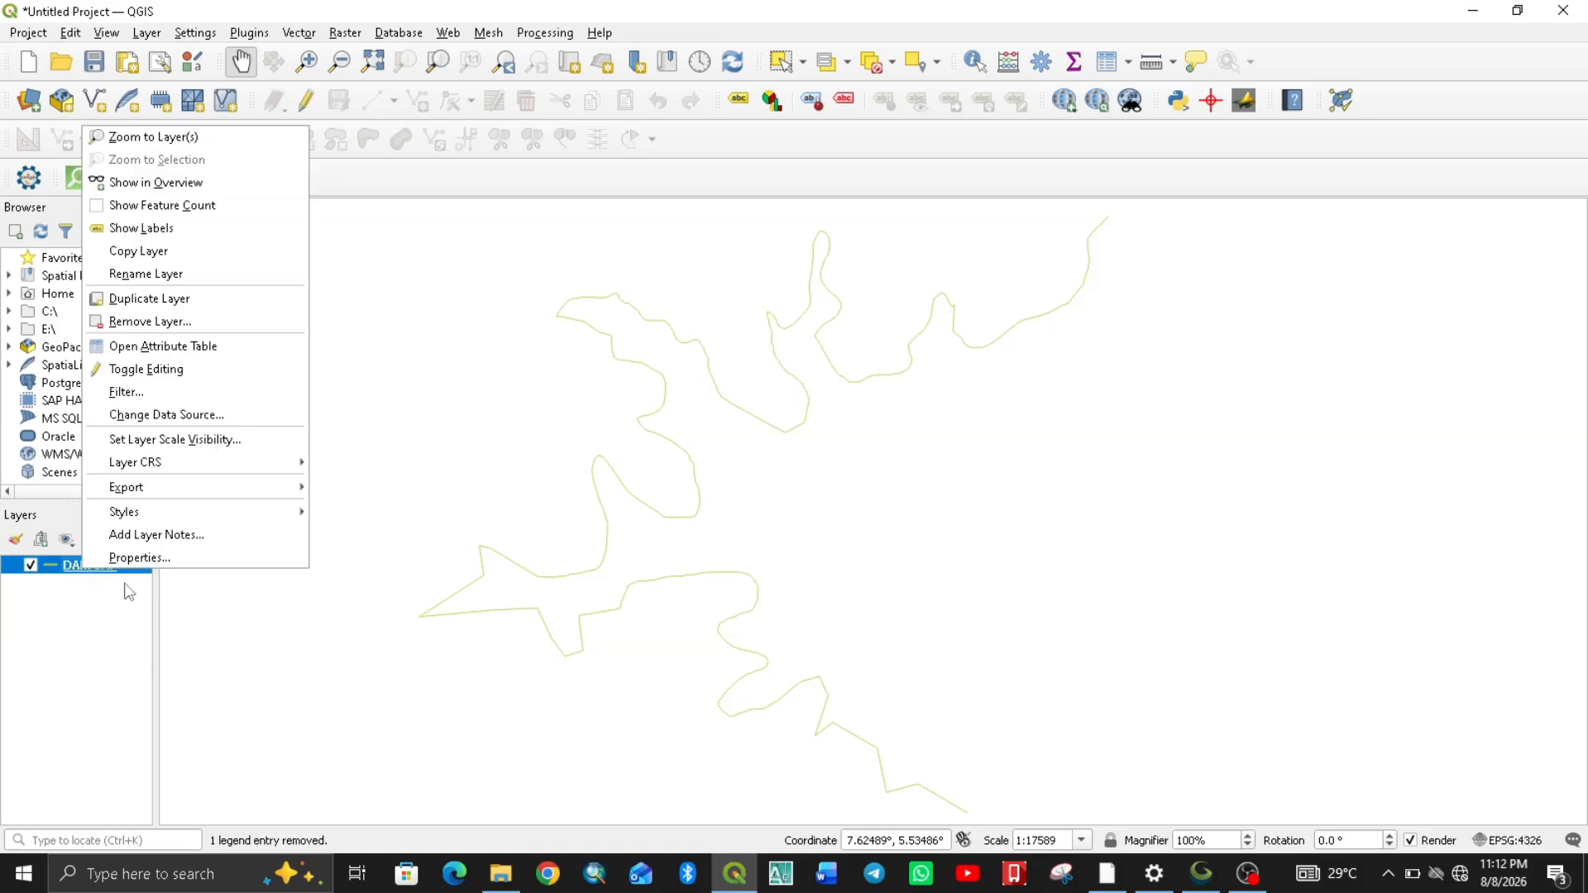
click(173, 558)
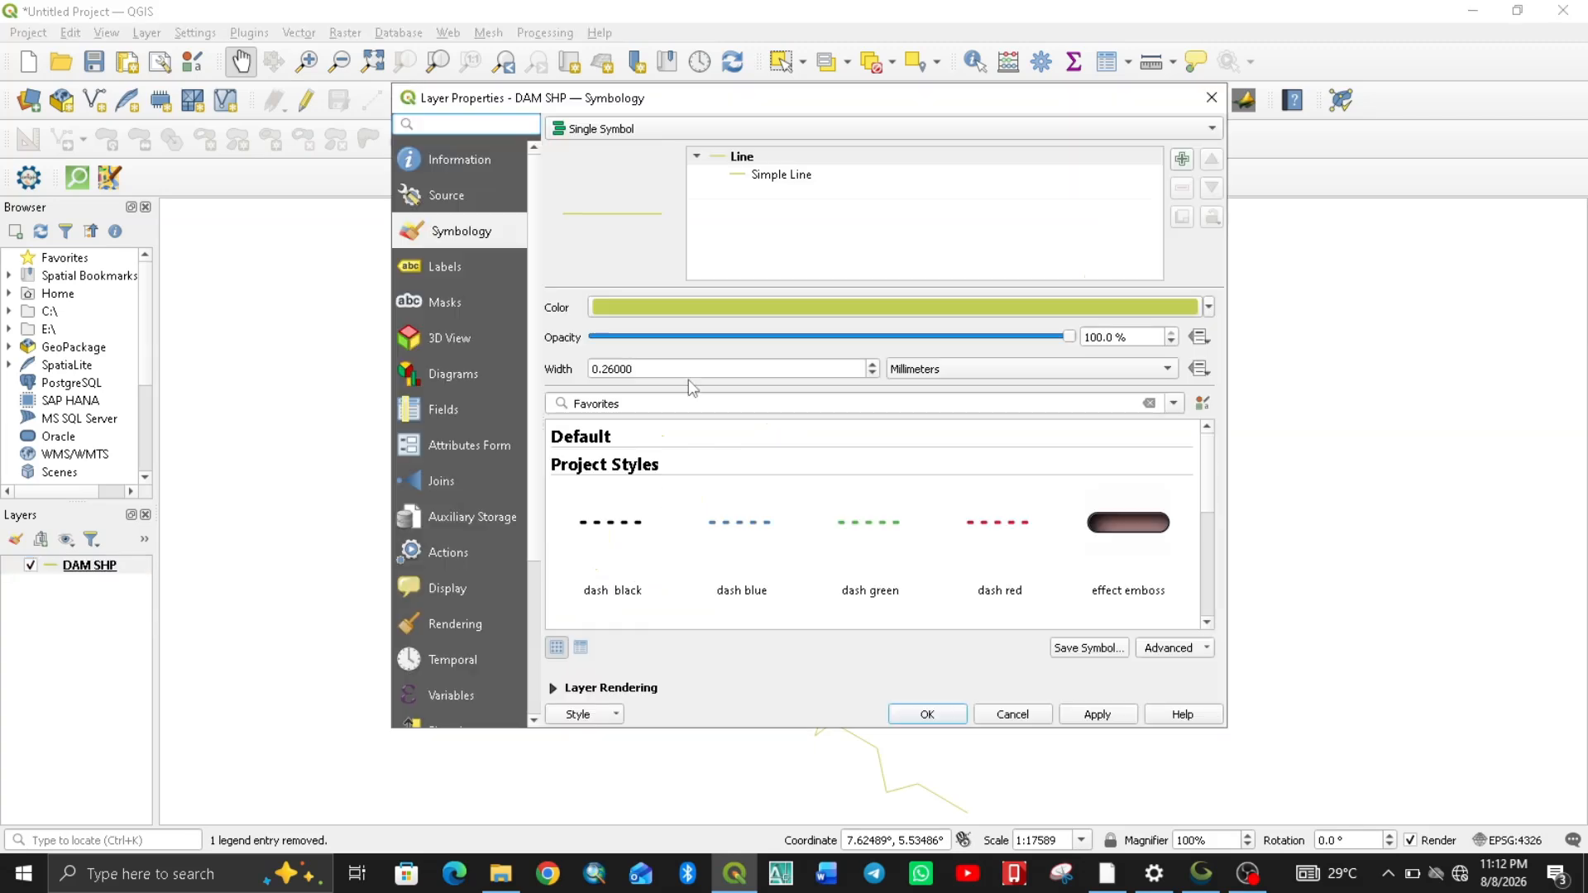
click(1209, 307)
click(601, 643)
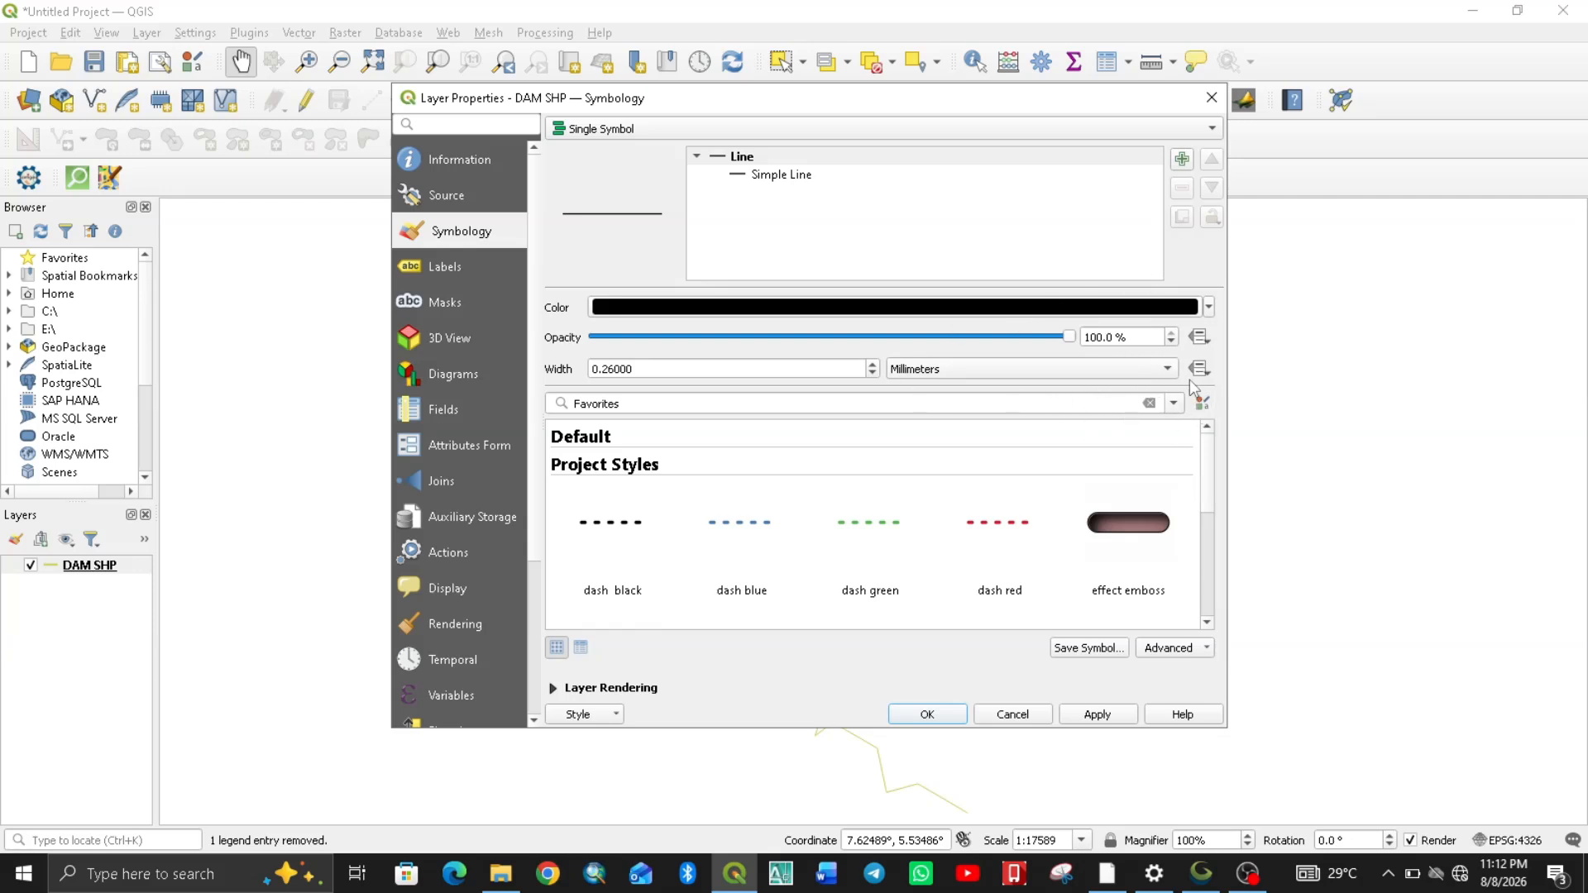
scroll(1072, 567, down, 3)
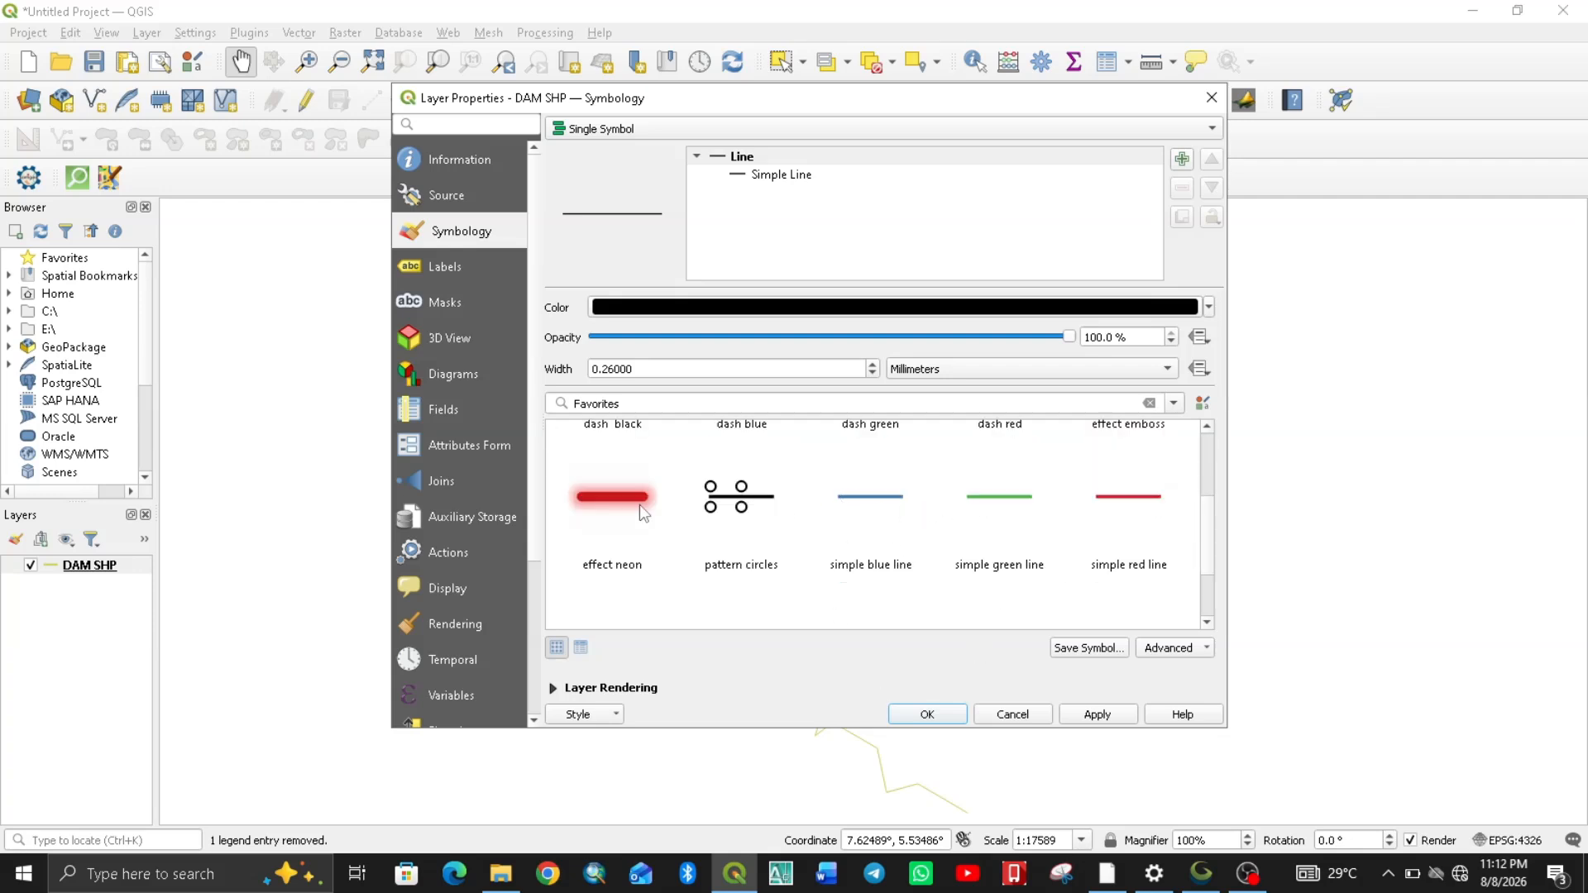
click(853, 521)
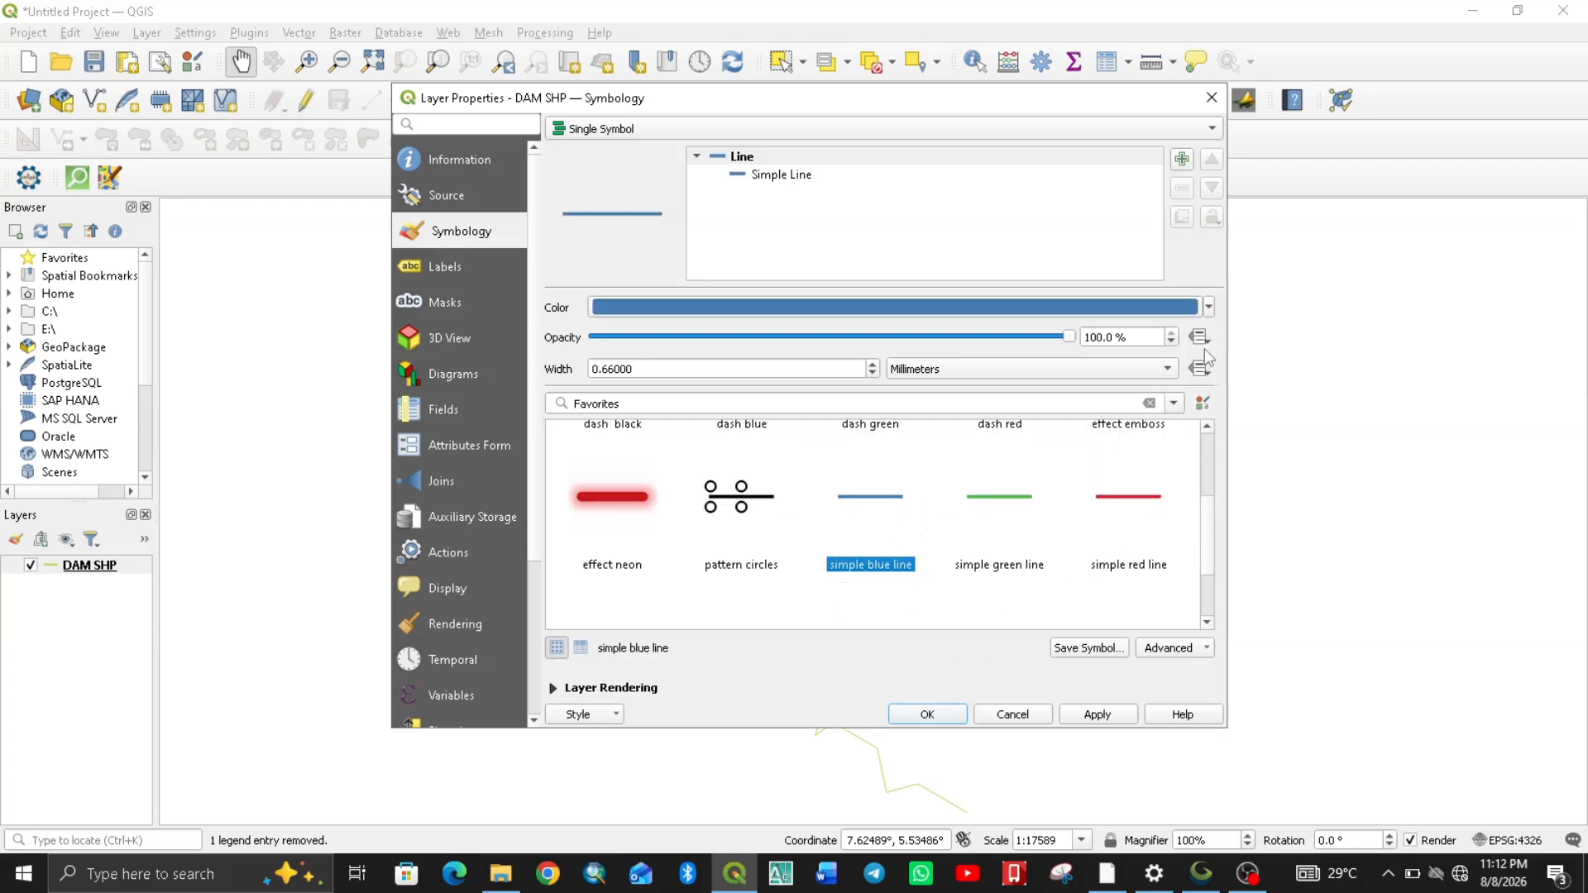
click(1208, 307)
click(601, 642)
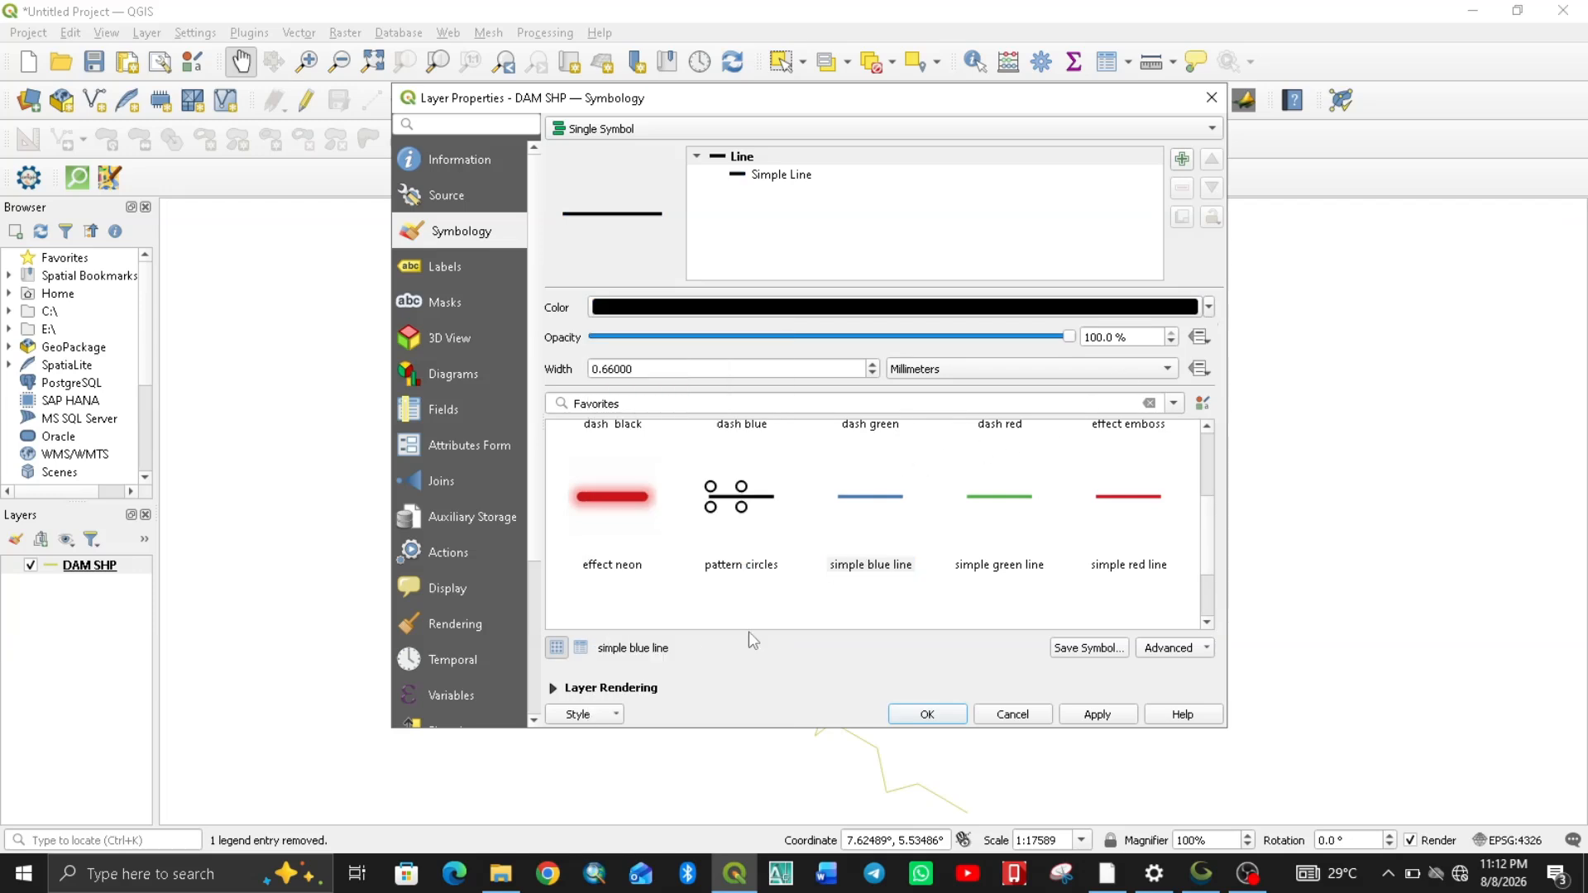
click(926, 715)
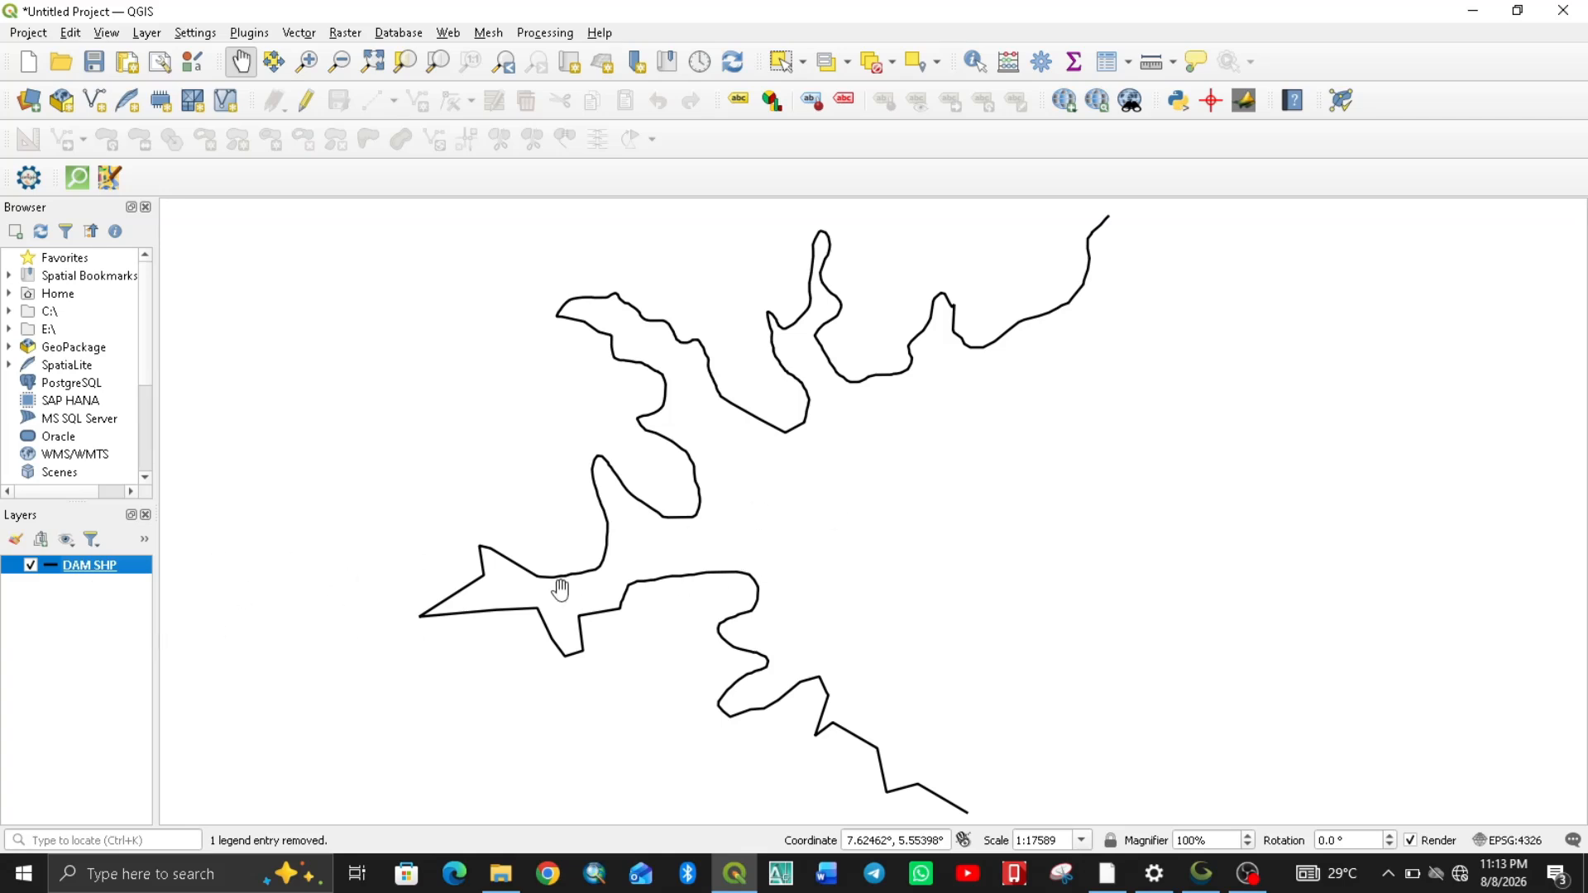
Remove the DAM SHP shapefile layer from the project.
right_click(106, 571)
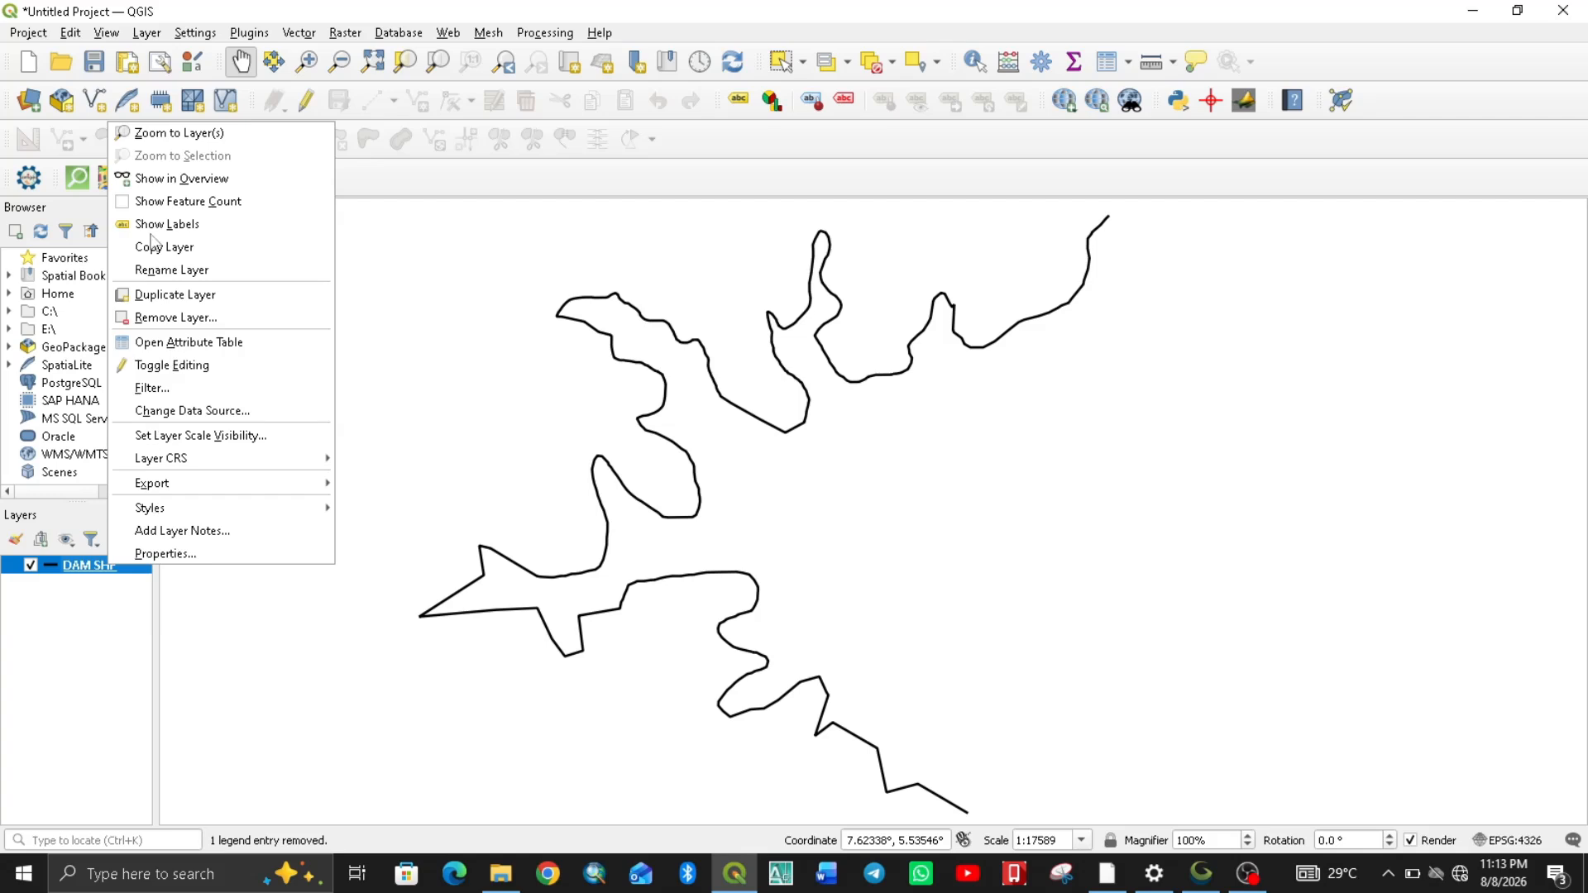
click(199, 319)
click(753, 469)
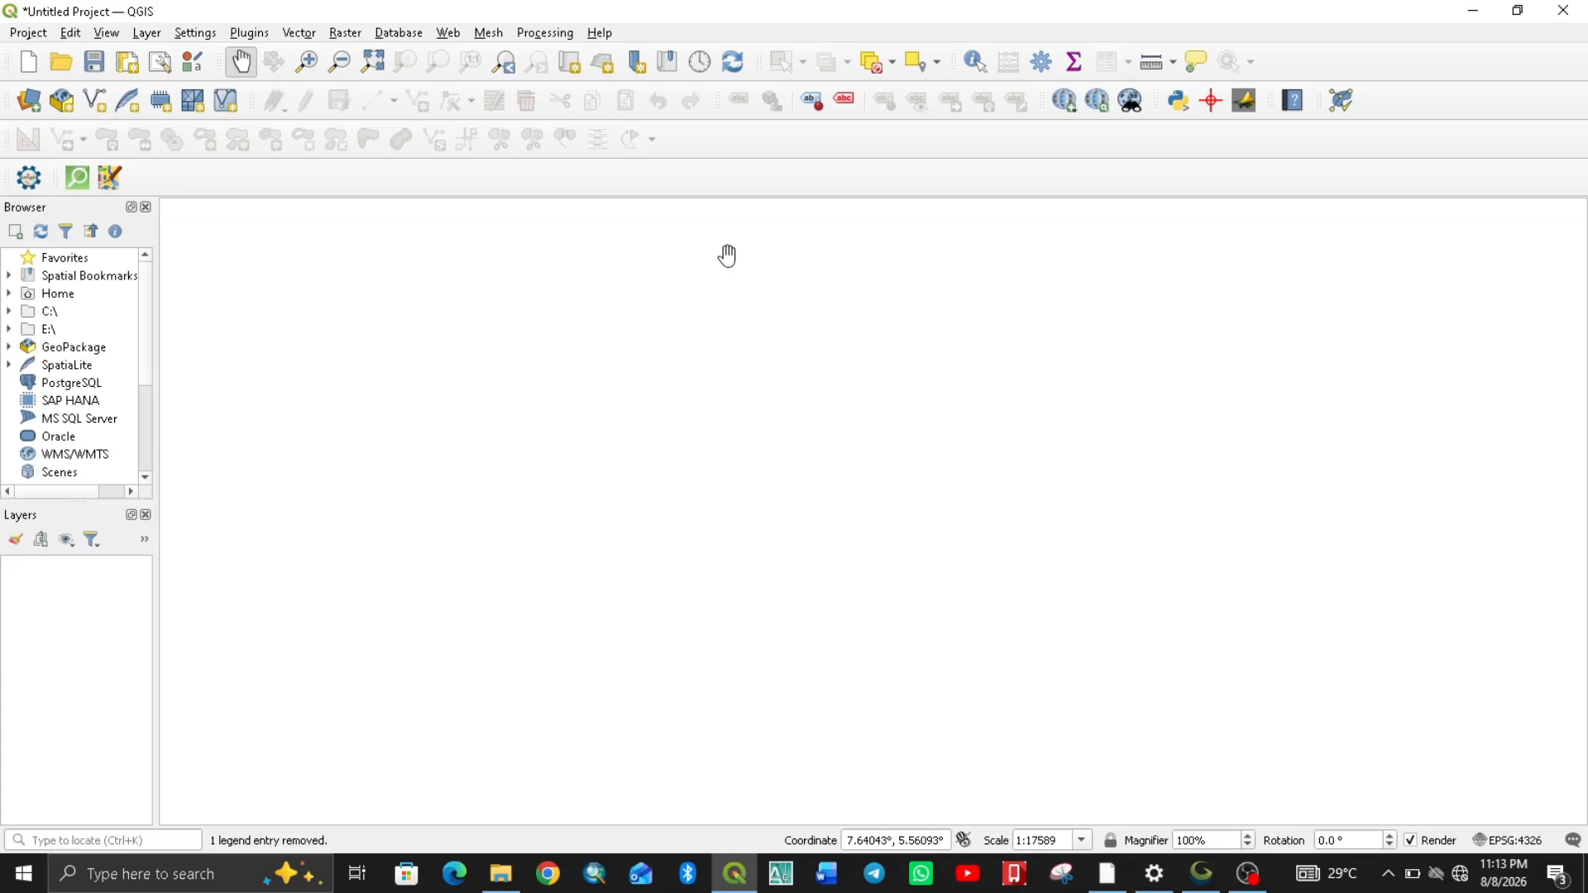
Add the DAM SHP shapefile from the BCOR folder as a vector layer.
click(146, 33)
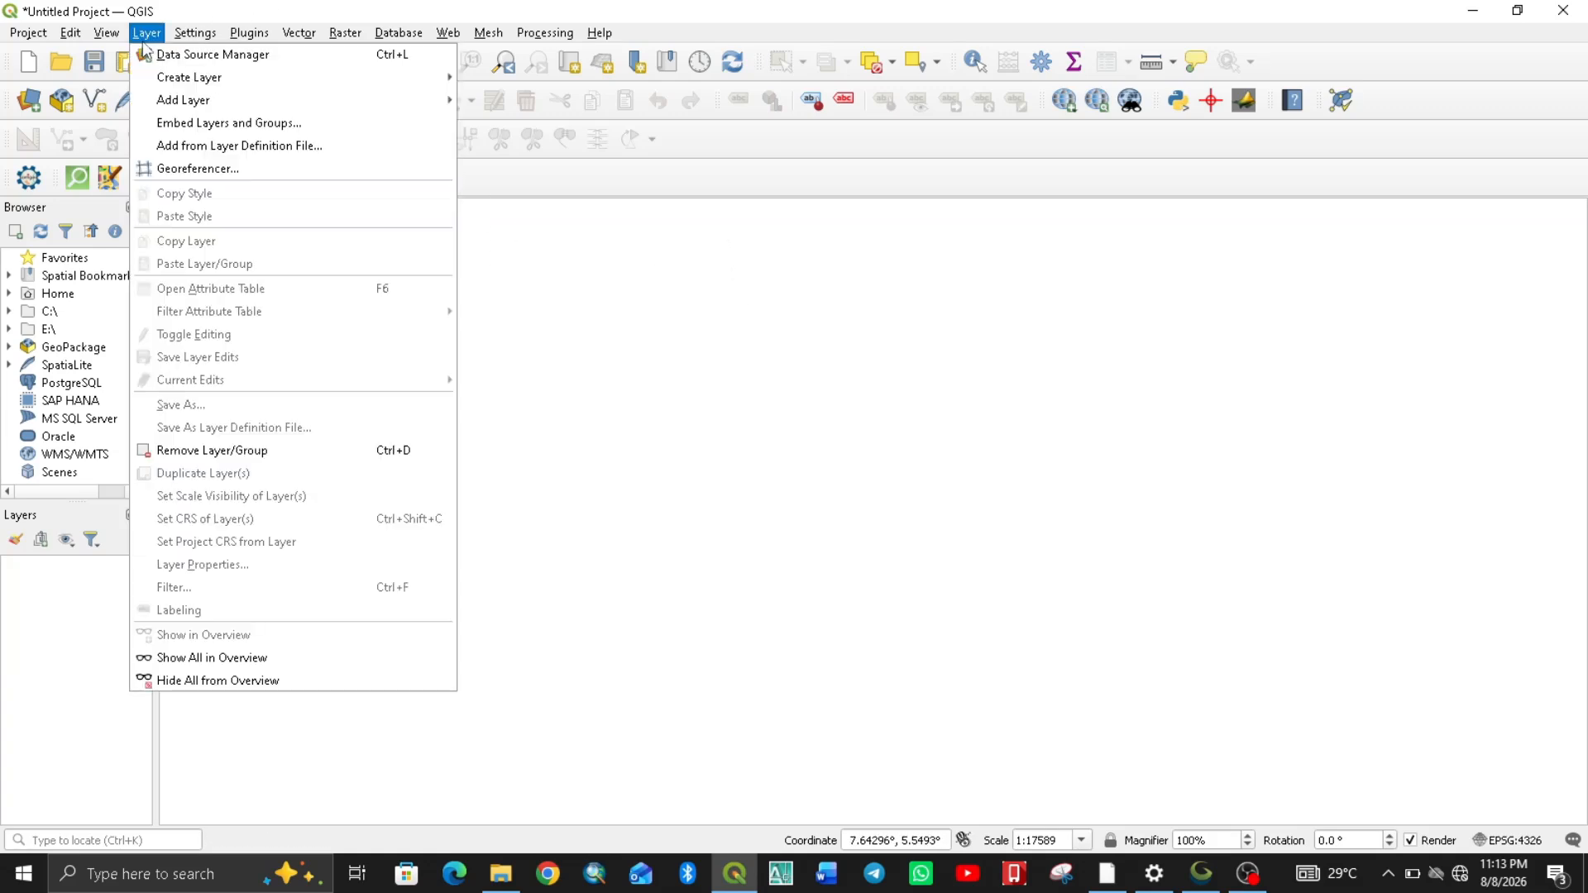
mouse_move(400, 96)
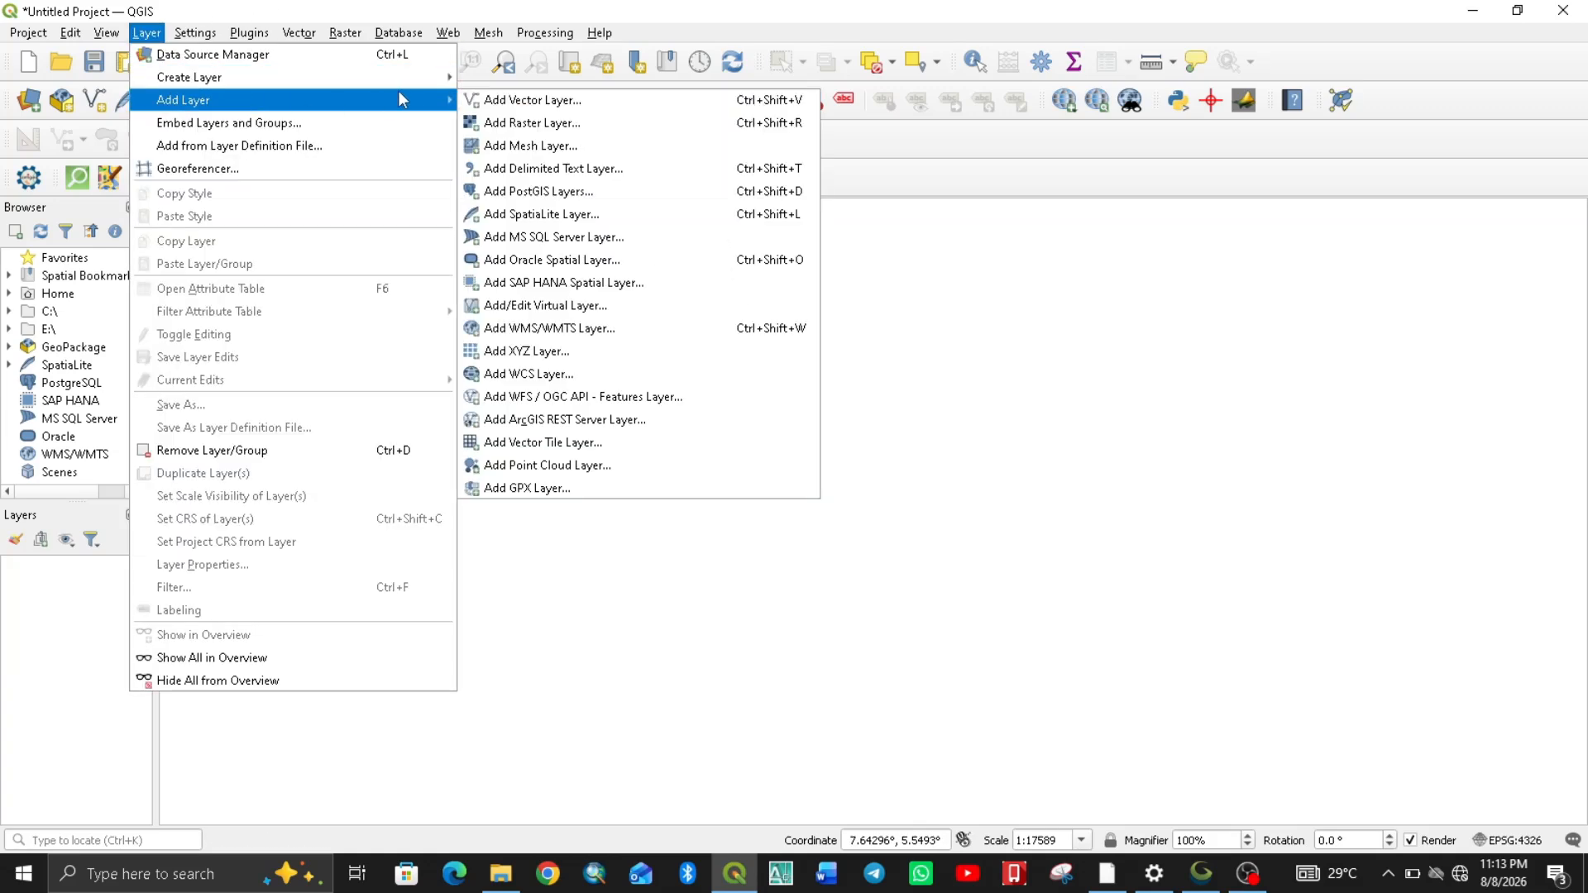
click(550, 100)
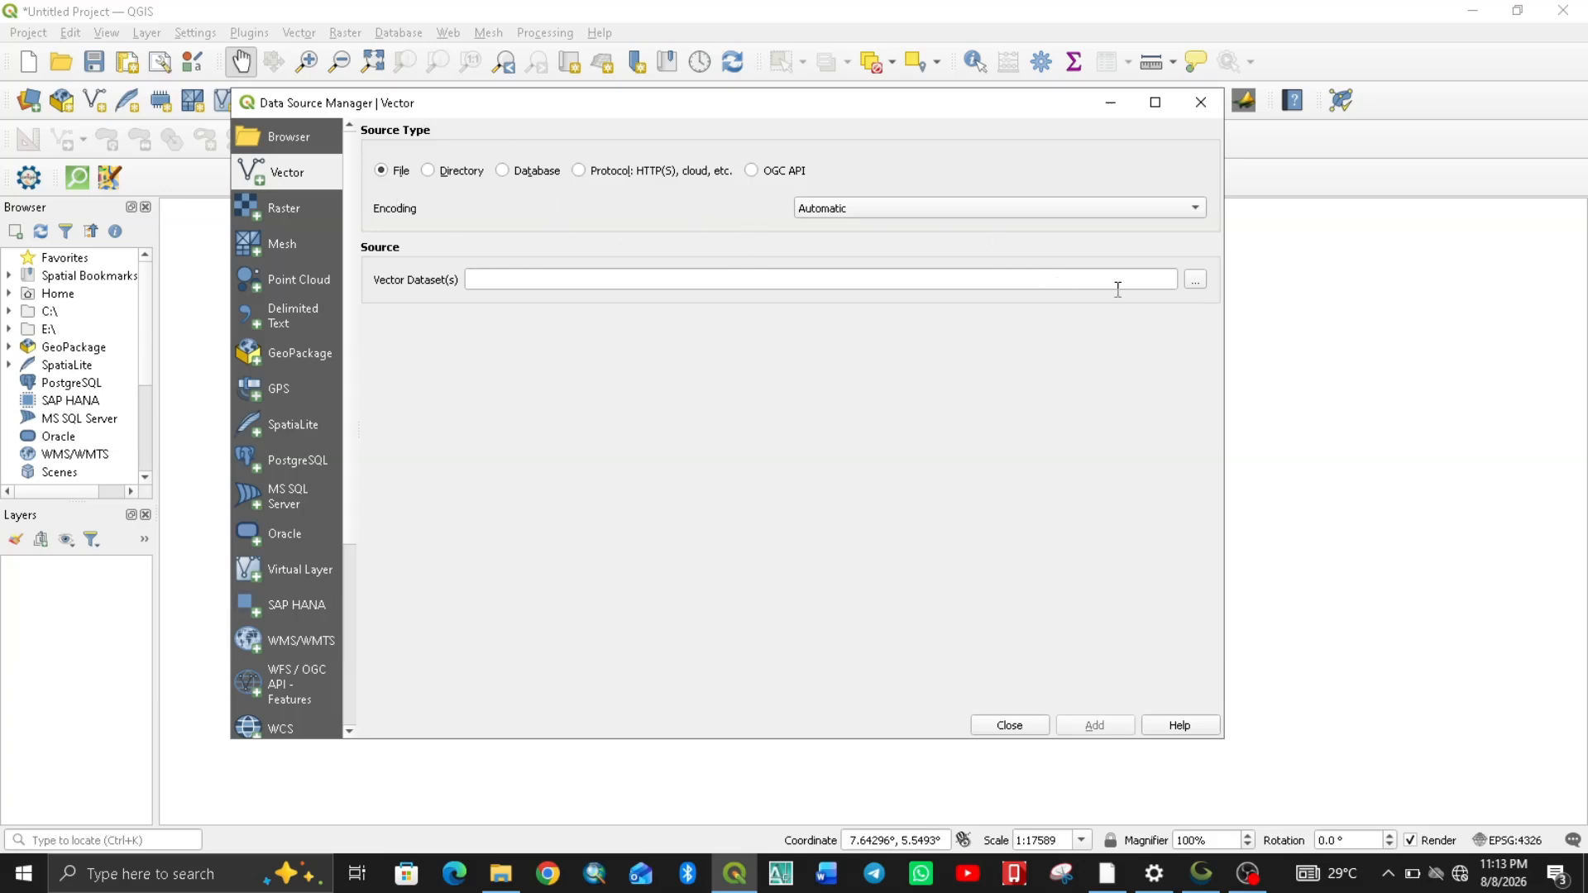
click(1196, 280)
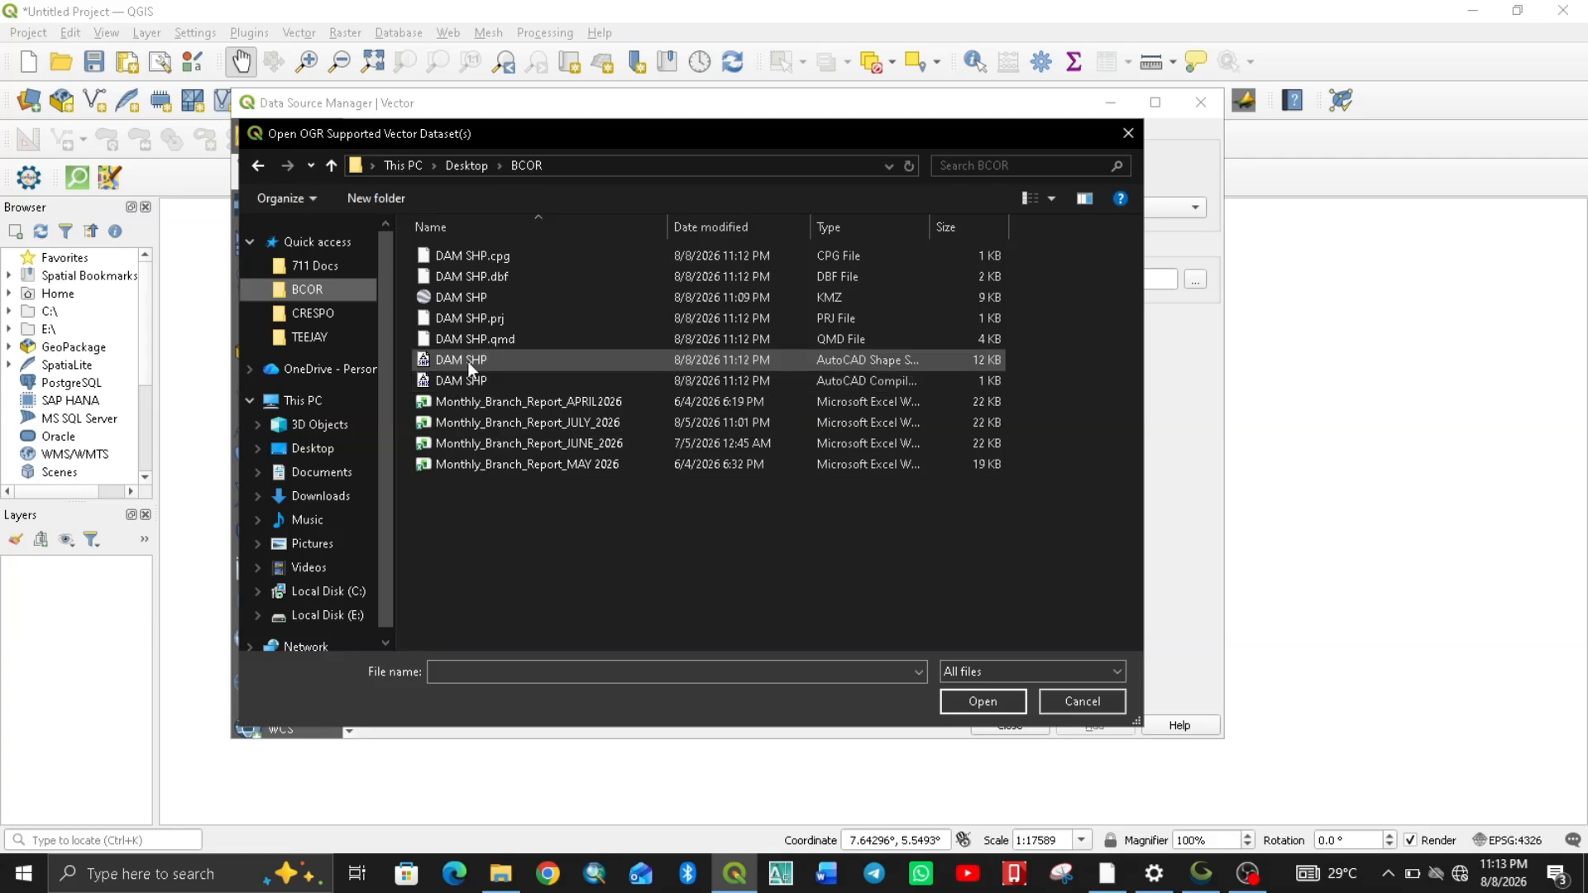
click(886, 357)
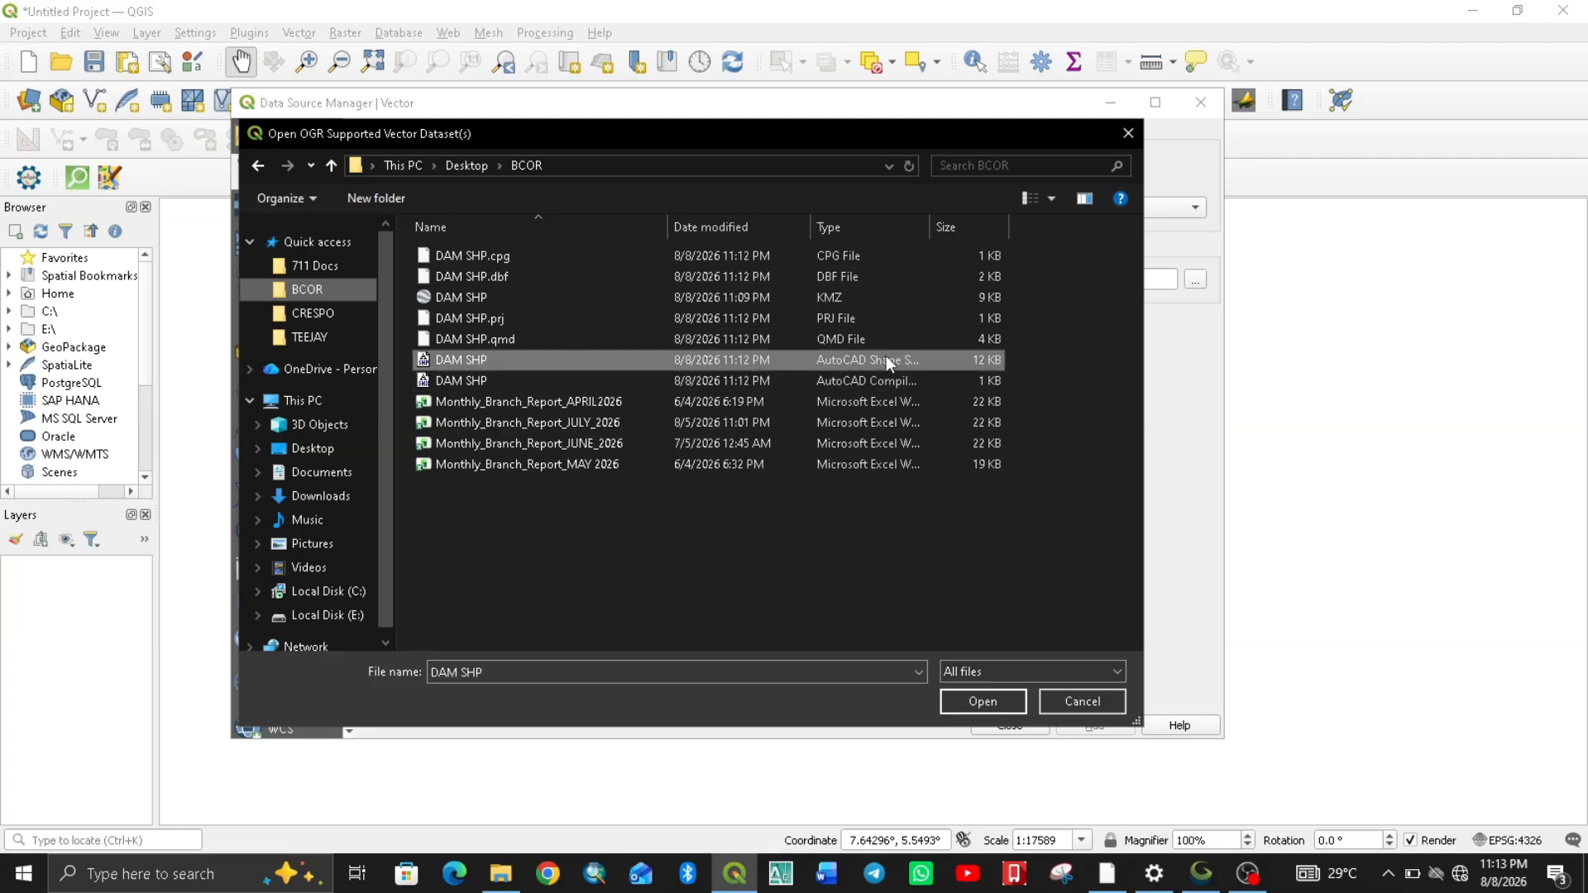
click(986, 707)
click(1090, 721)
click(1010, 725)
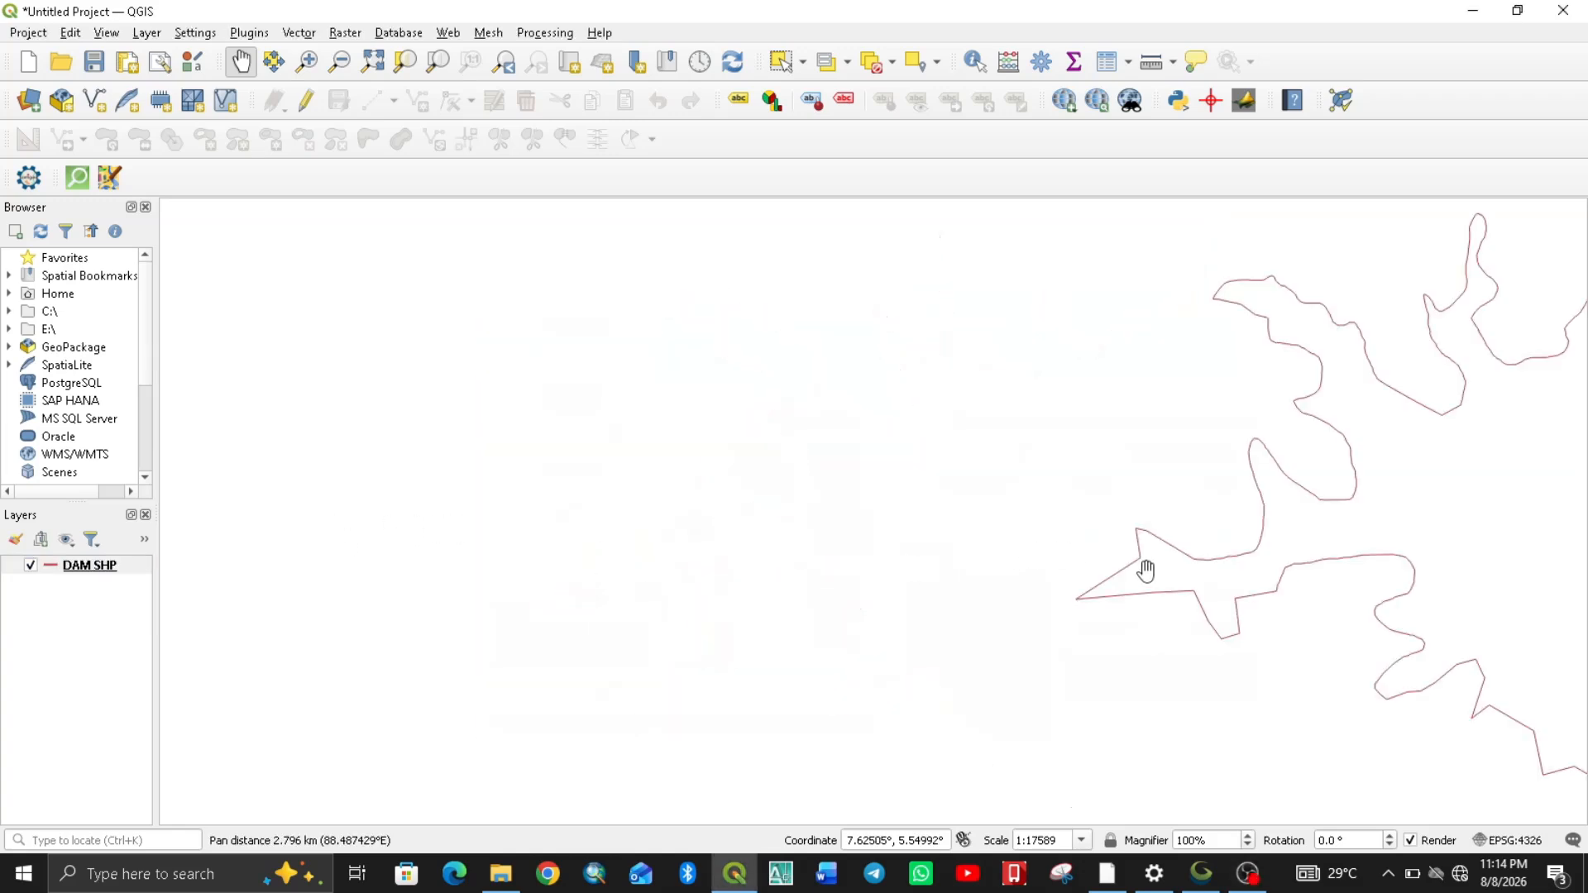
drag(1146, 570, 645, 556)
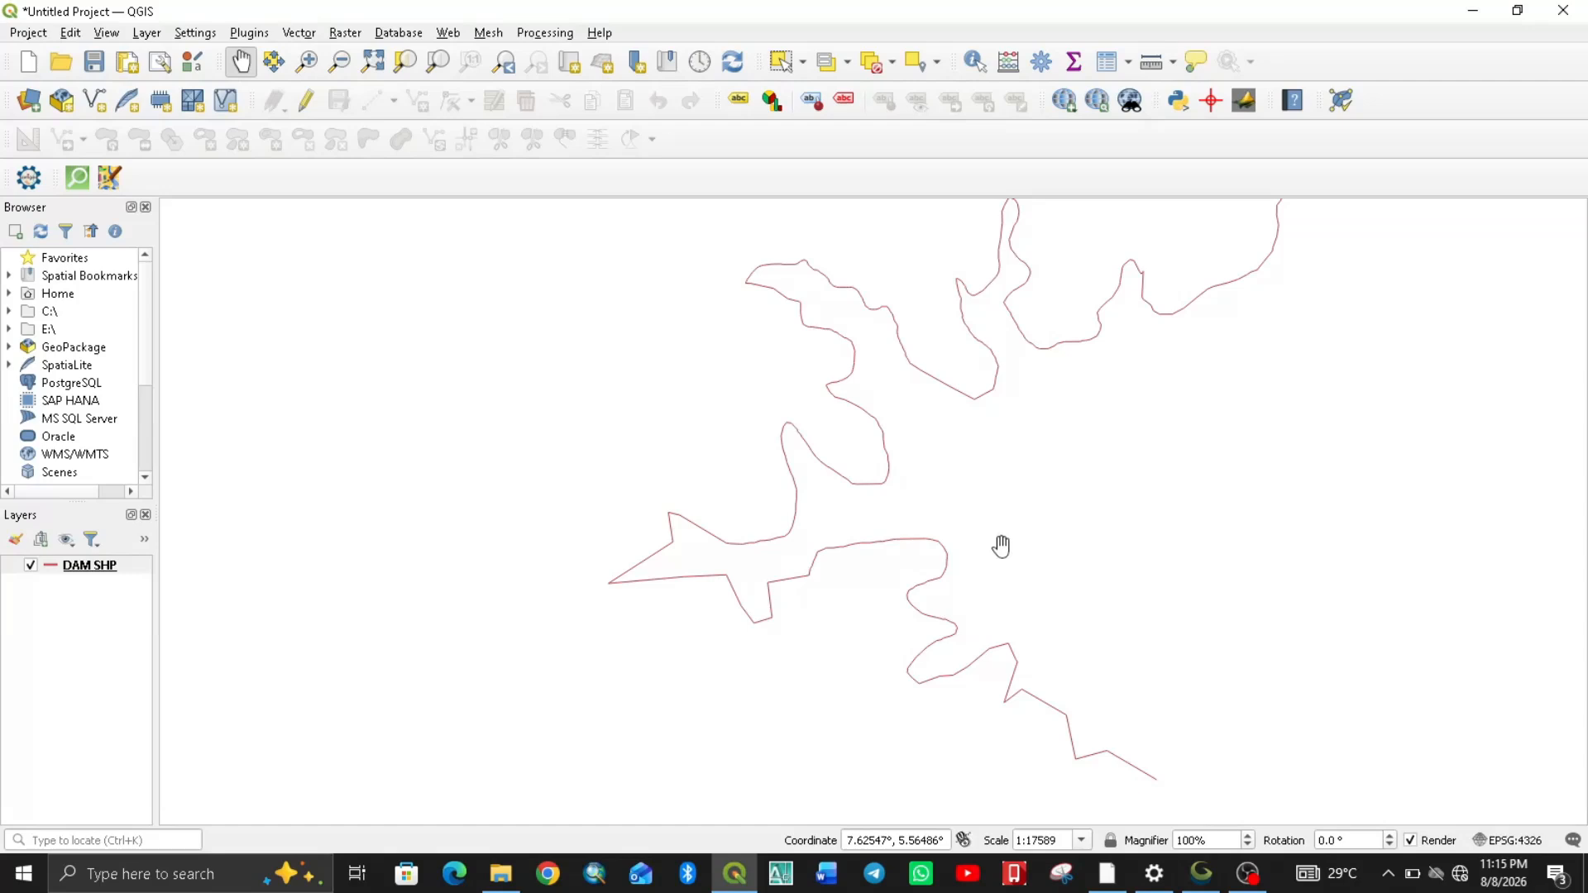
mouse_move(1250, 886)
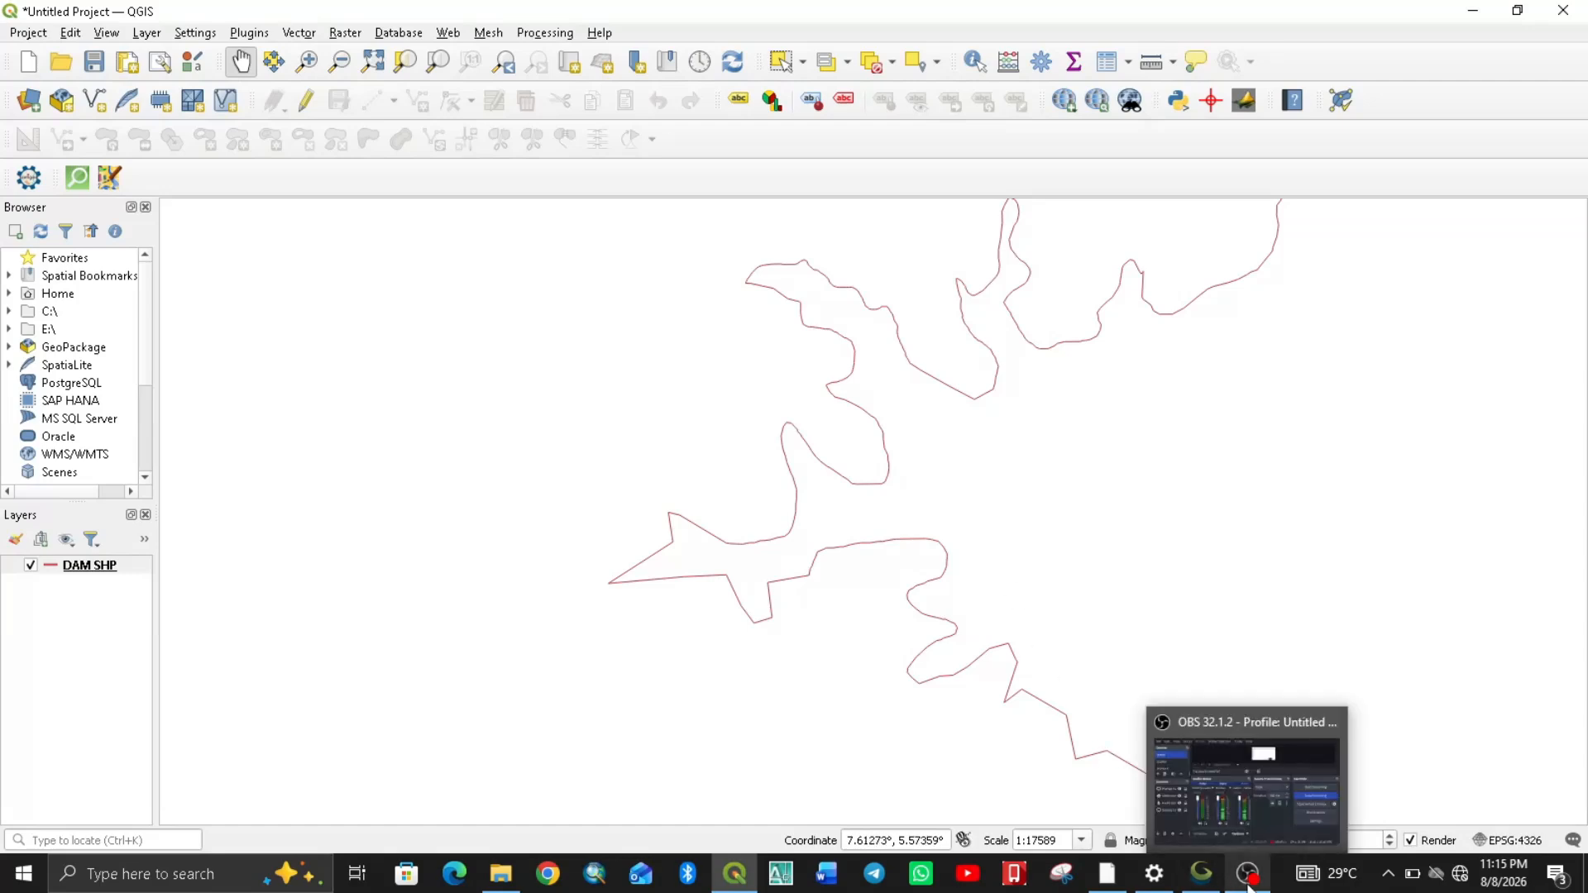
click(1249, 886)
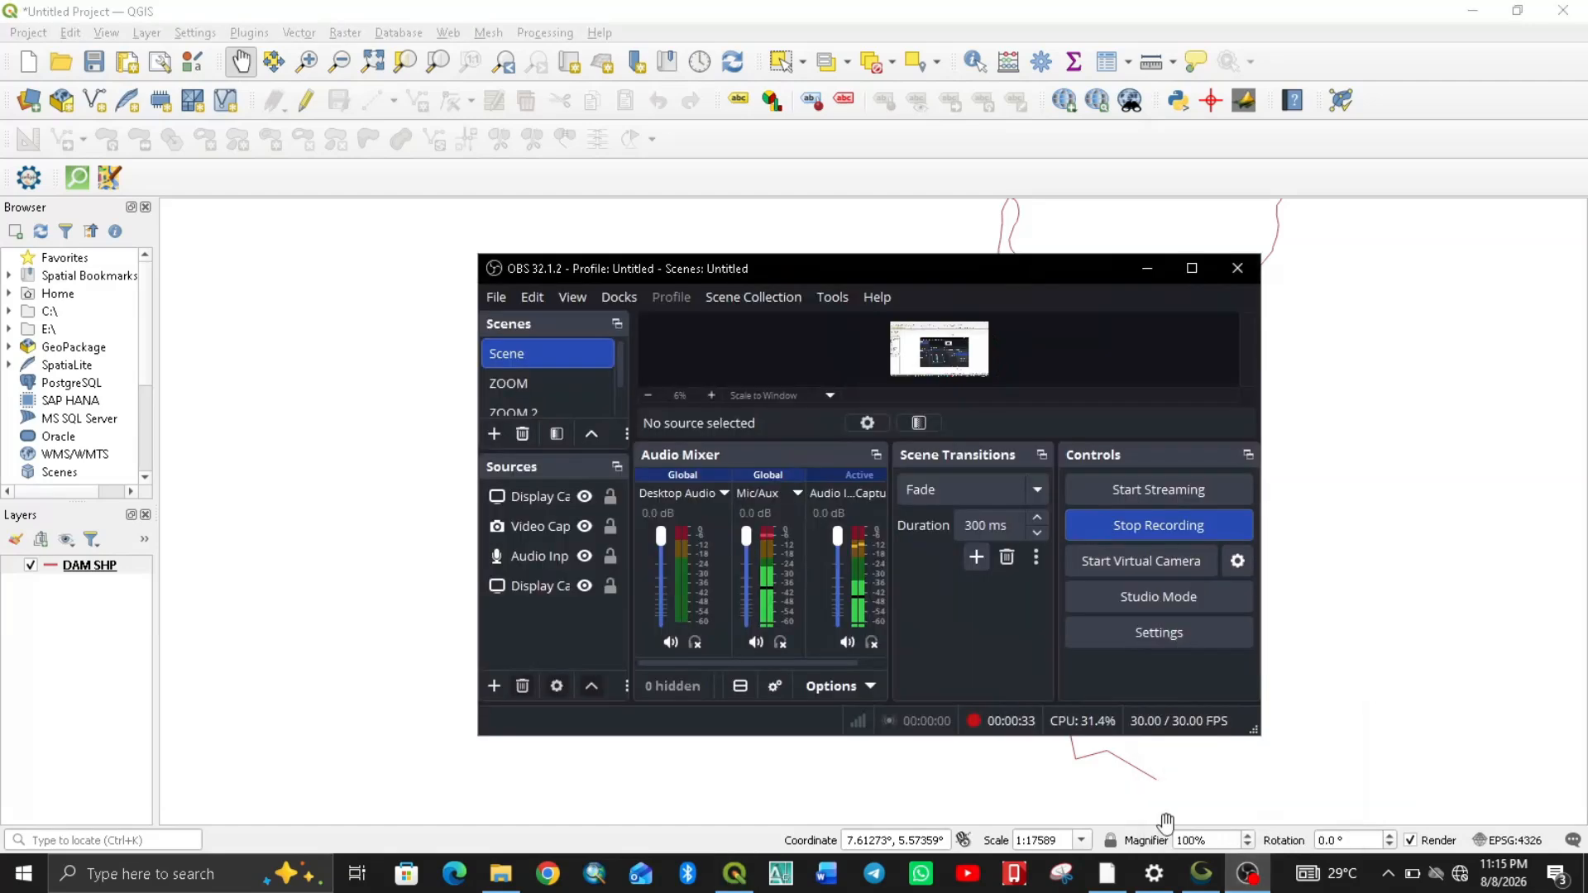